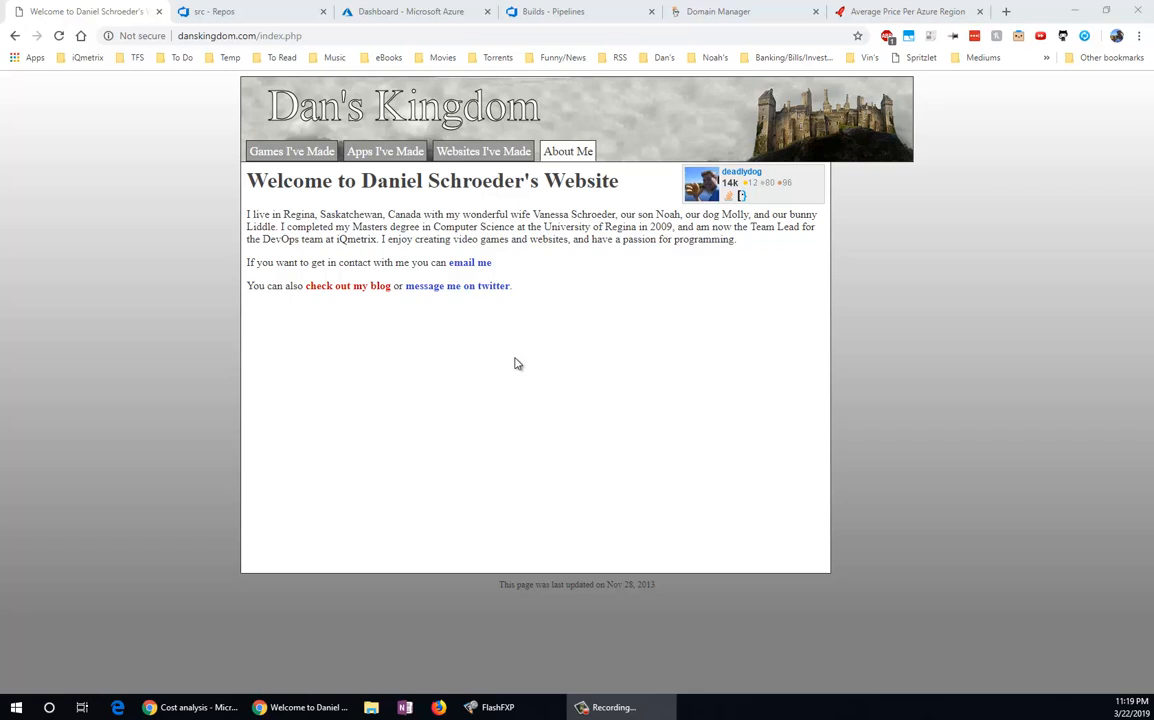
# Look over the src folder of the DansKingdom.Website repository and return to the live website
pyautogui.click(237, 21)
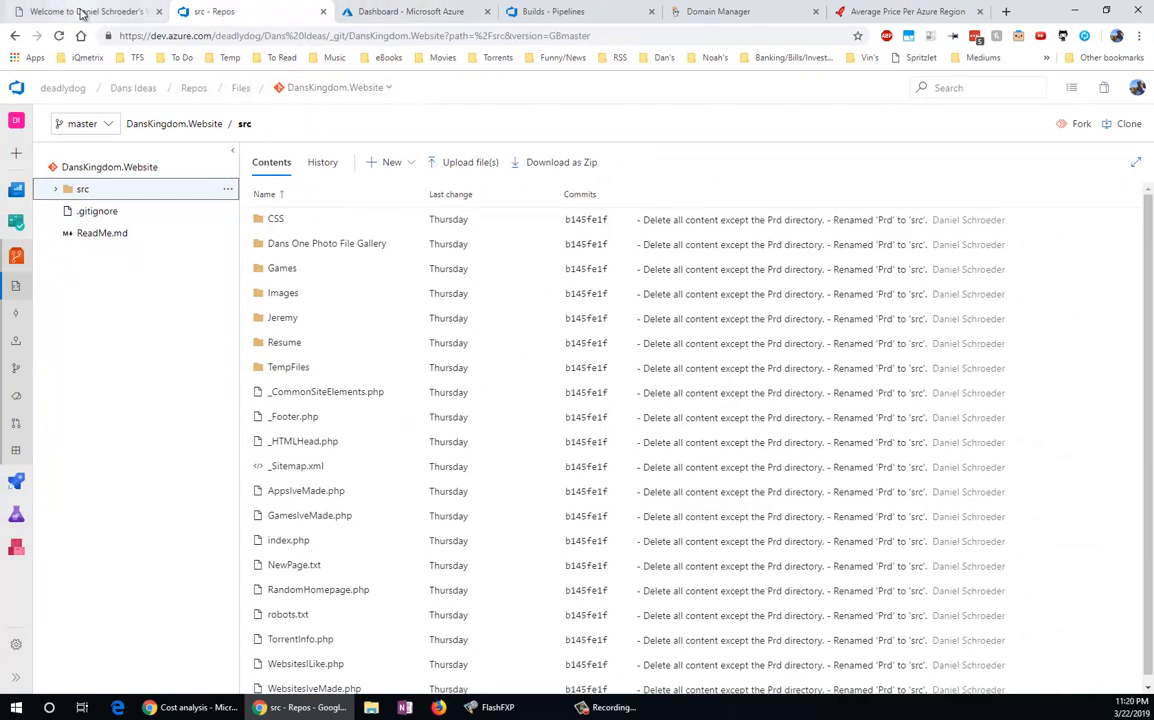
pyautogui.click(80, 12)
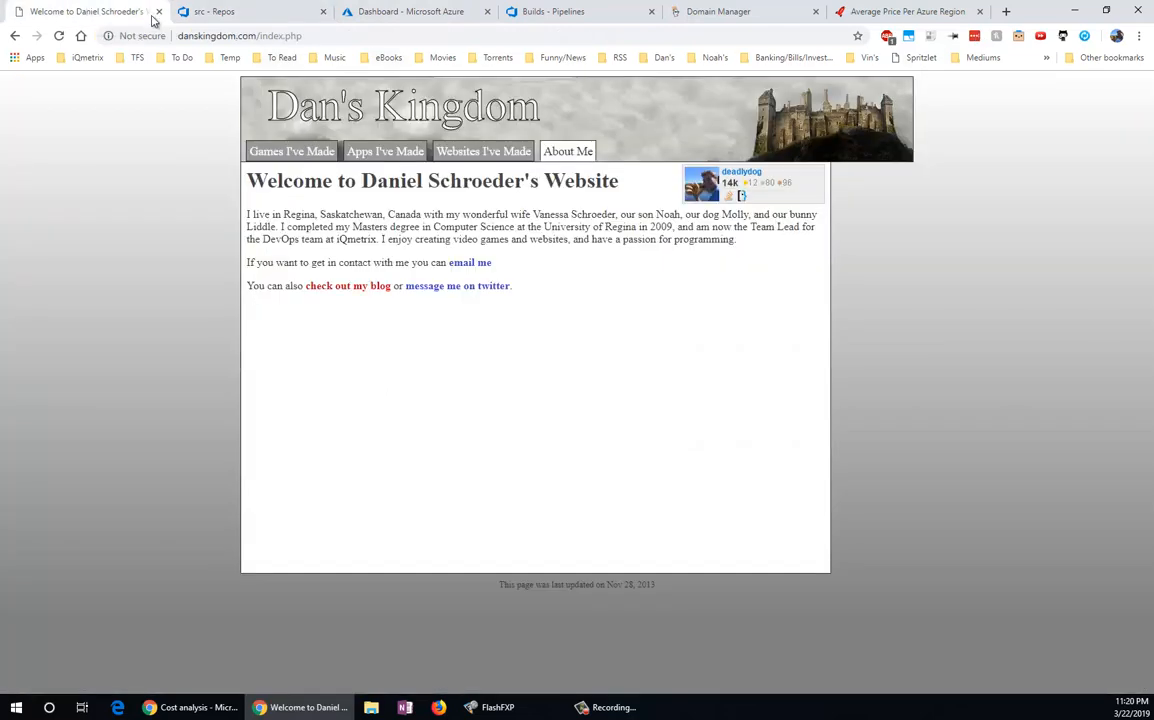
# Switch to the Azure portal and start creating a PHP Empty Web App, found by searching the Marketplace for php
pyautogui.click(400, 13)
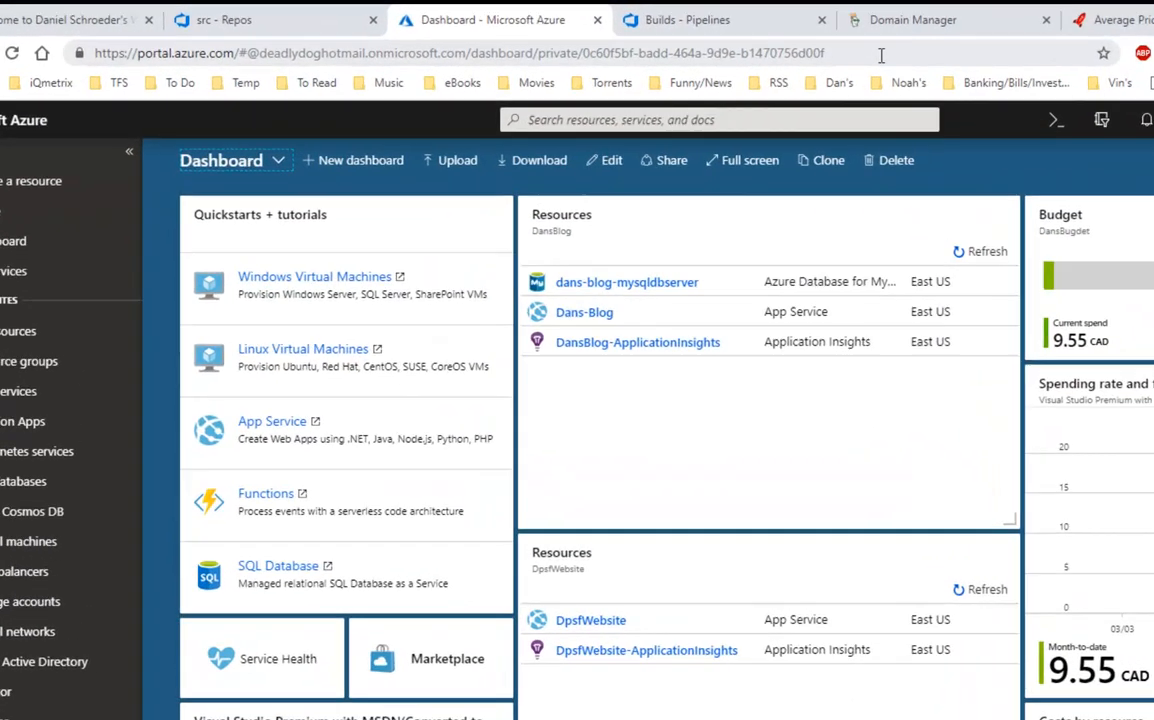
pyautogui.click(680, 35)
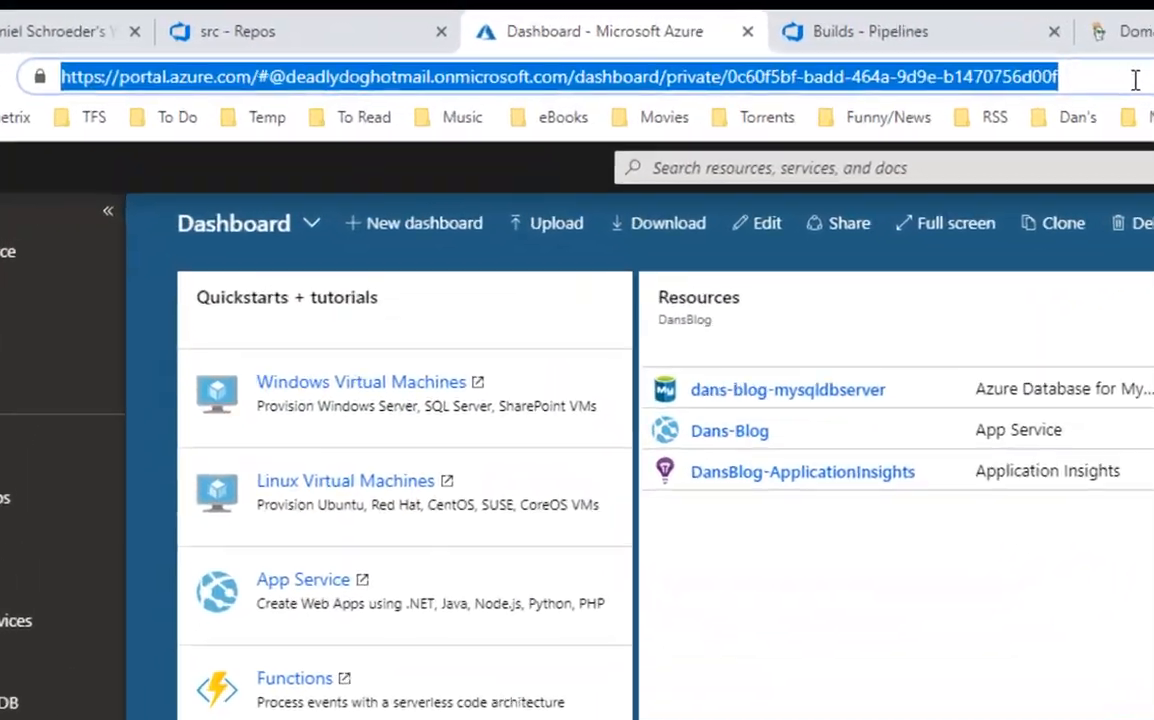
pyautogui.write('portal')
pyautogui.press('Return')
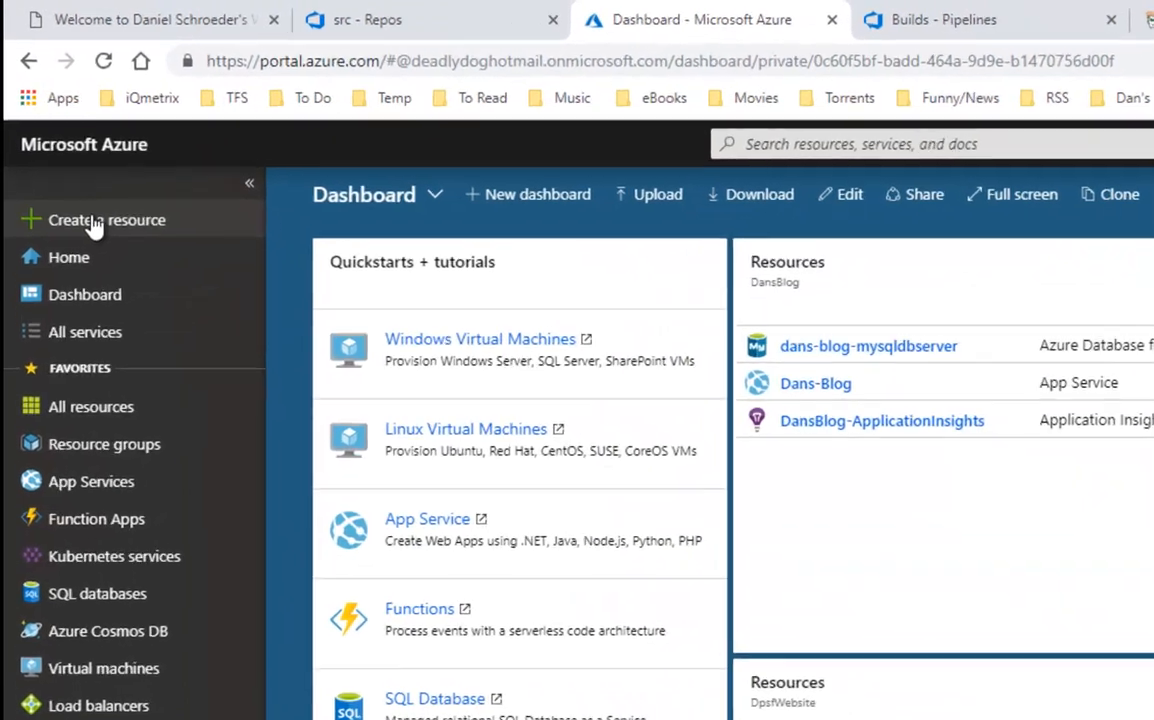
pyautogui.click(93, 221)
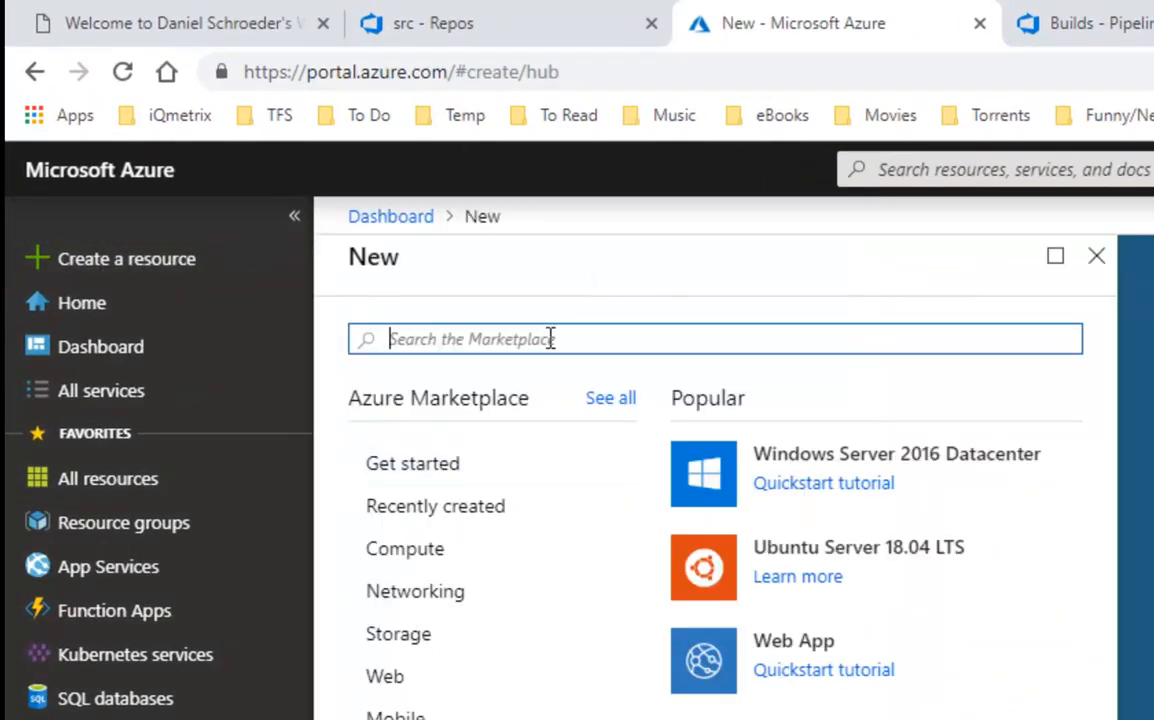
pyautogui.write('php')
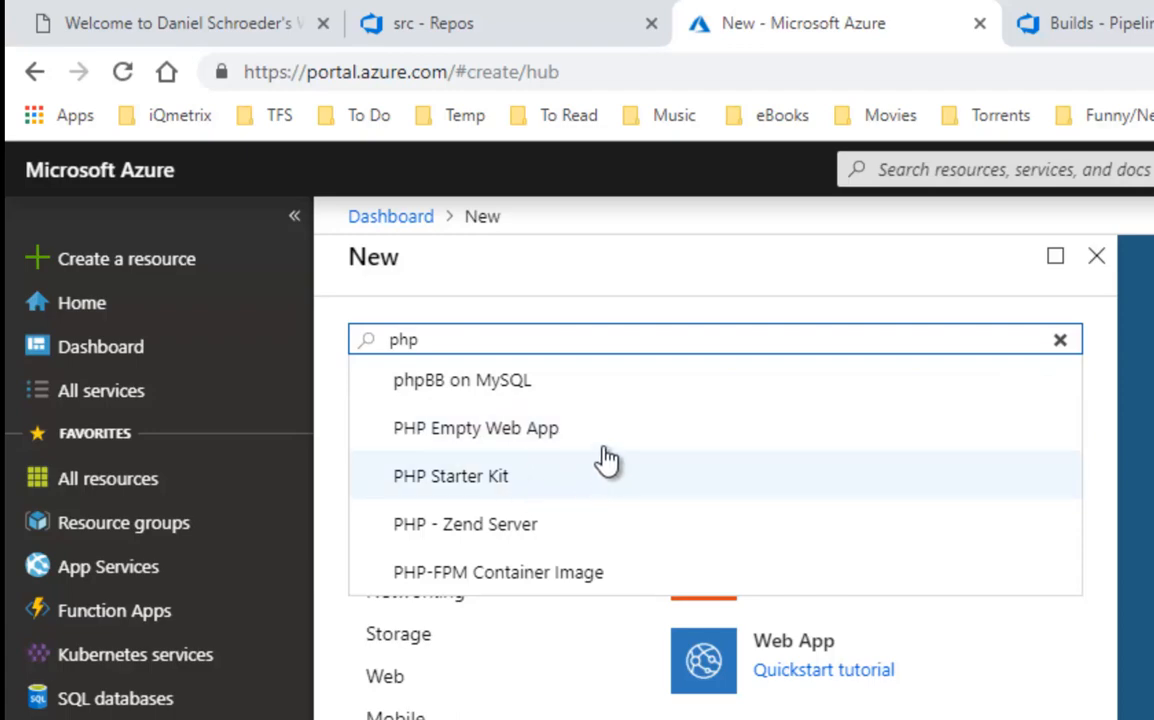
pyautogui.click(578, 430)
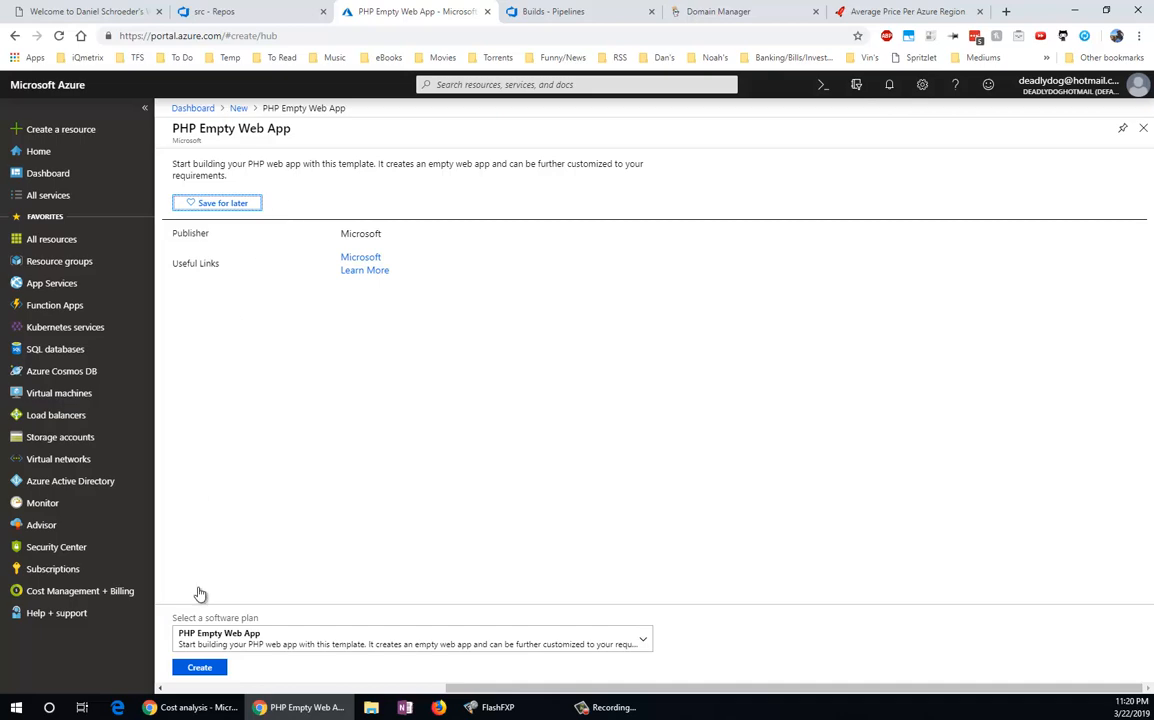
pyautogui.click(204, 667)
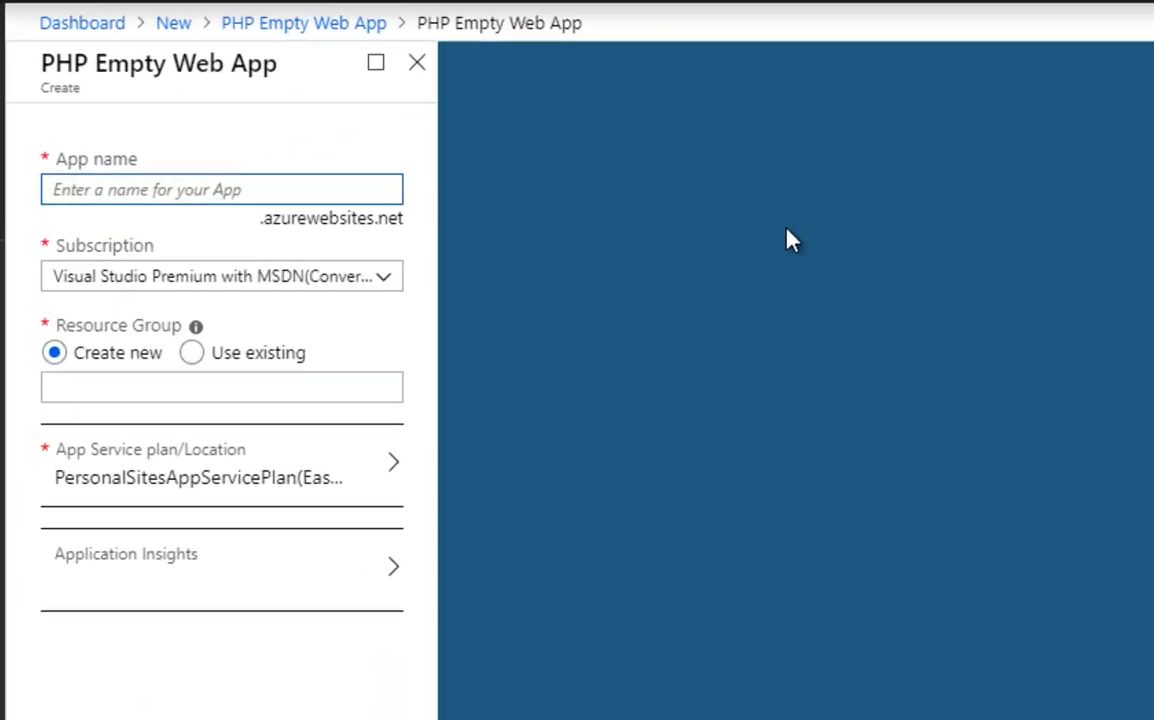
# Name the new web app DansKingdomWebsite
pyautogui.write('D')
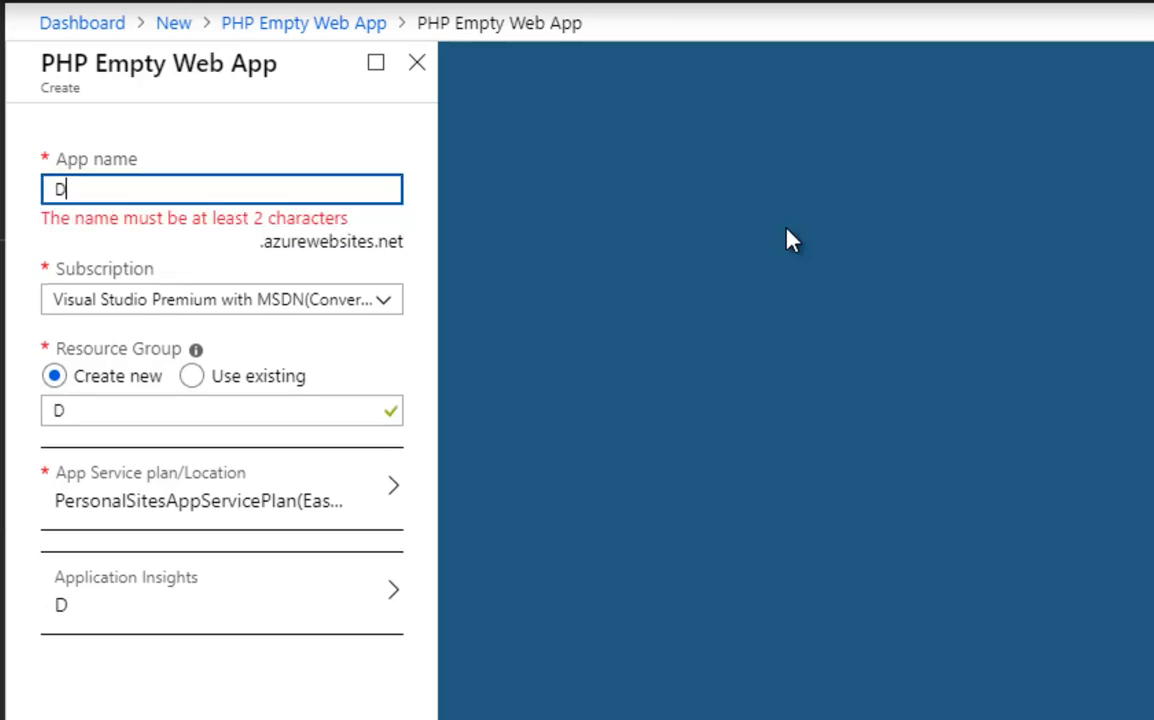
pyautogui.write('ans')
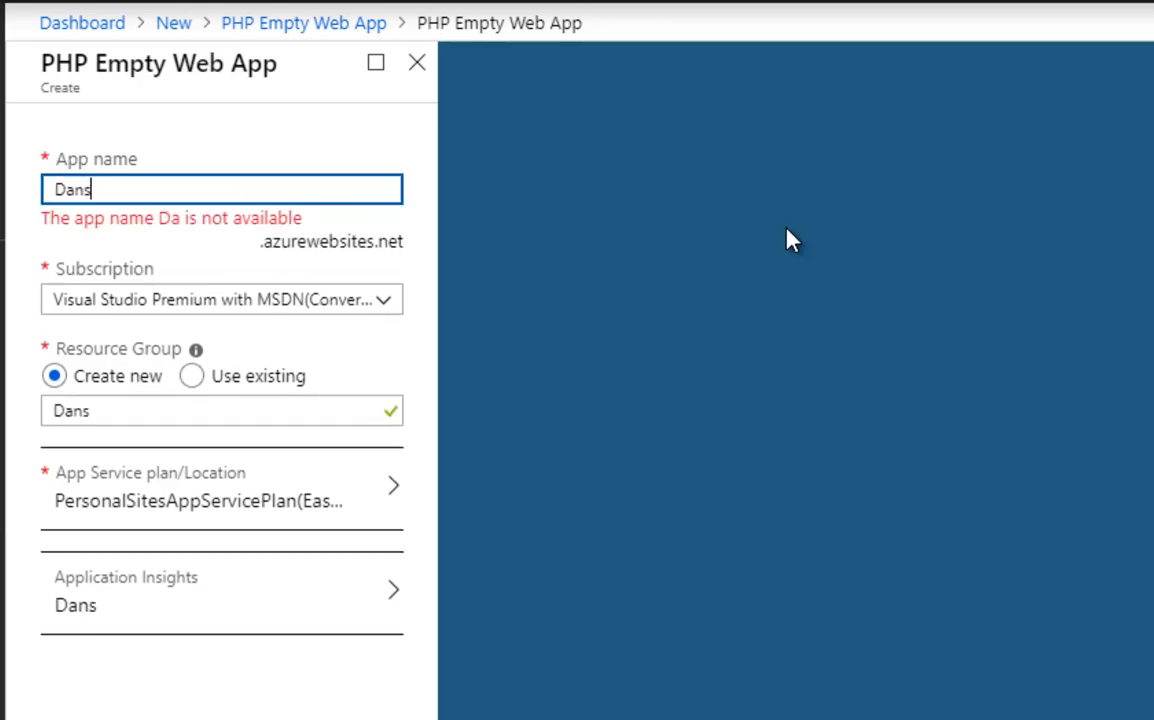
pyautogui.write('KingdomW')
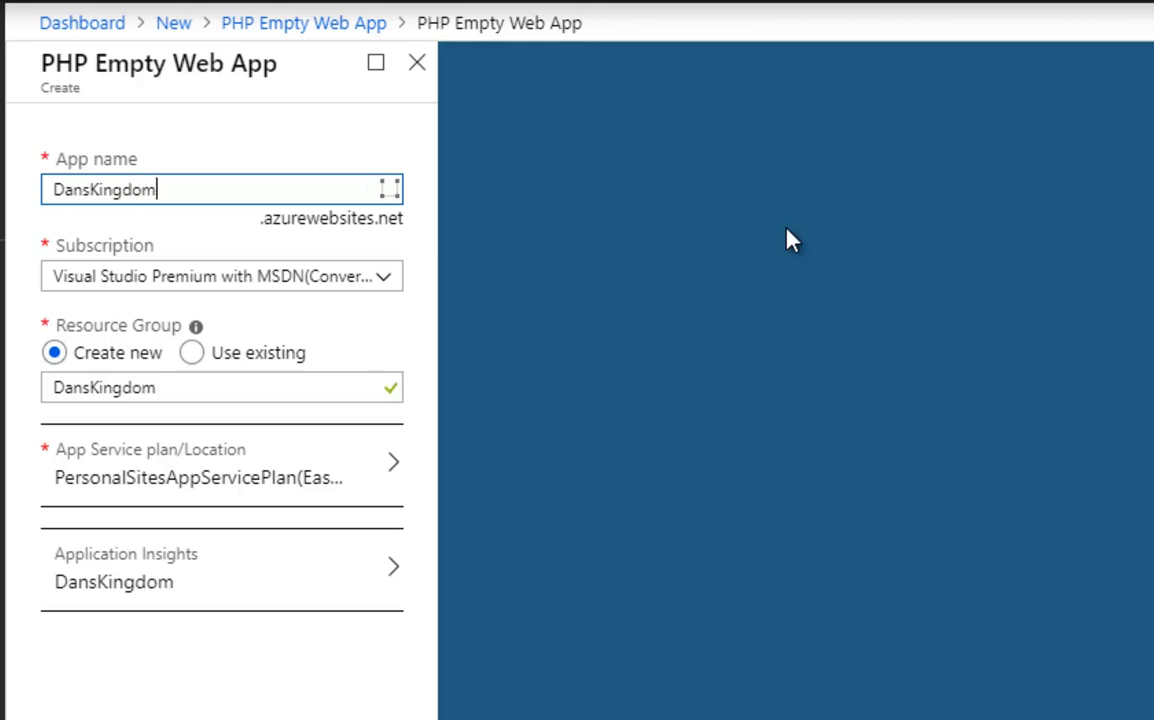
pyautogui.write('ebsite')
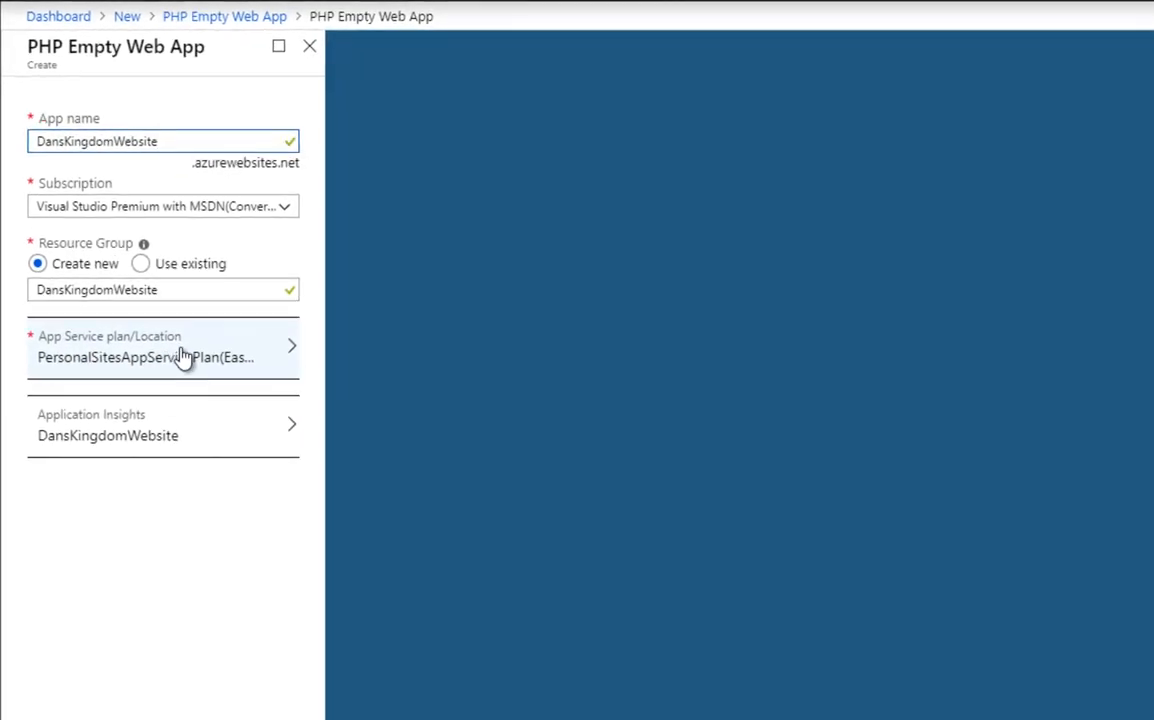
# Start a new App Service plan named DansKingdomAppServicePlan in the East US location
pyautogui.click(184, 357)
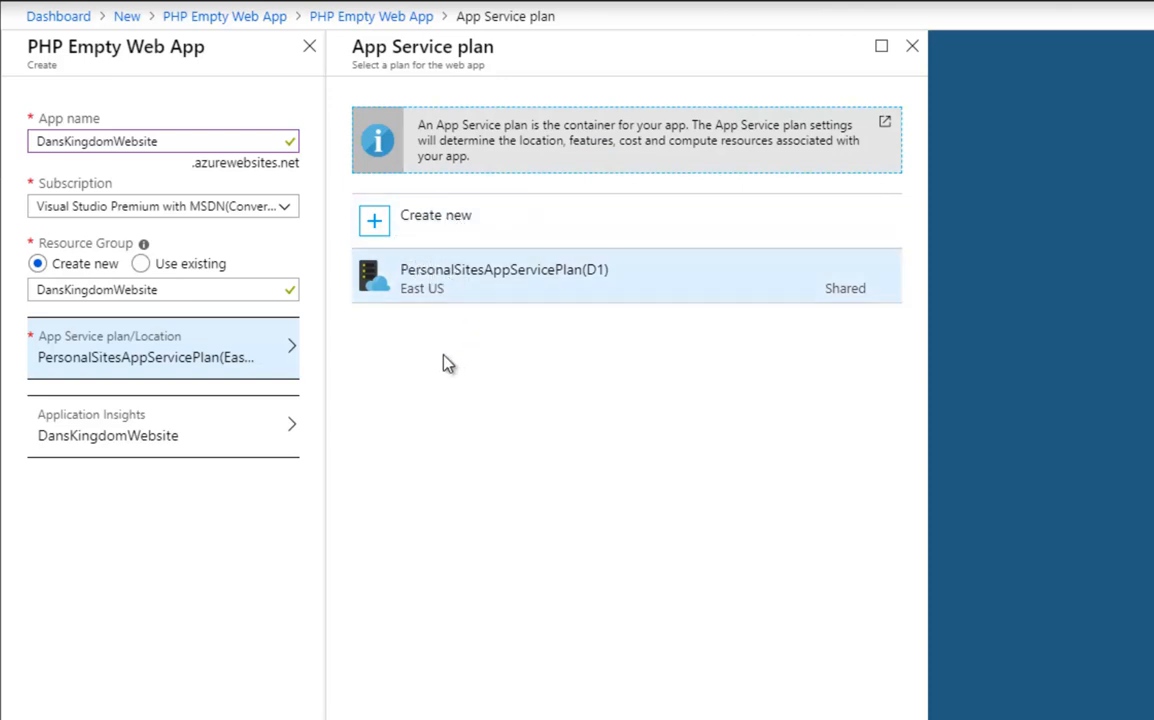
pyautogui.click(440, 222)
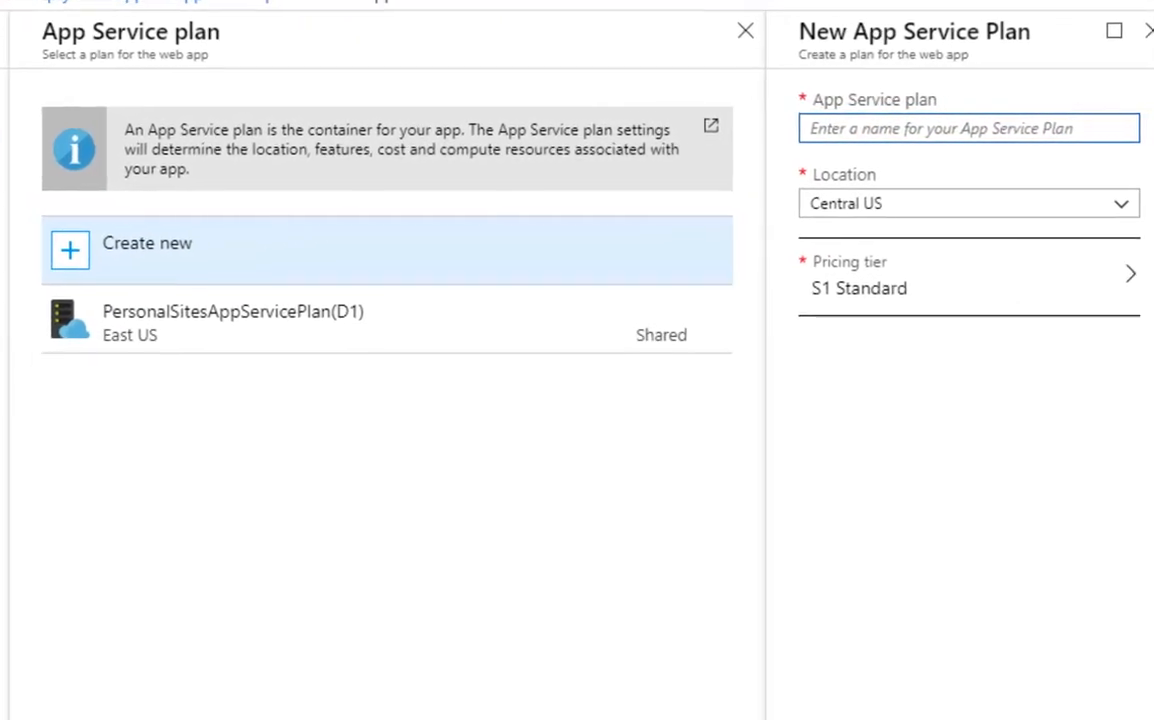
pyautogui.write('Dan')
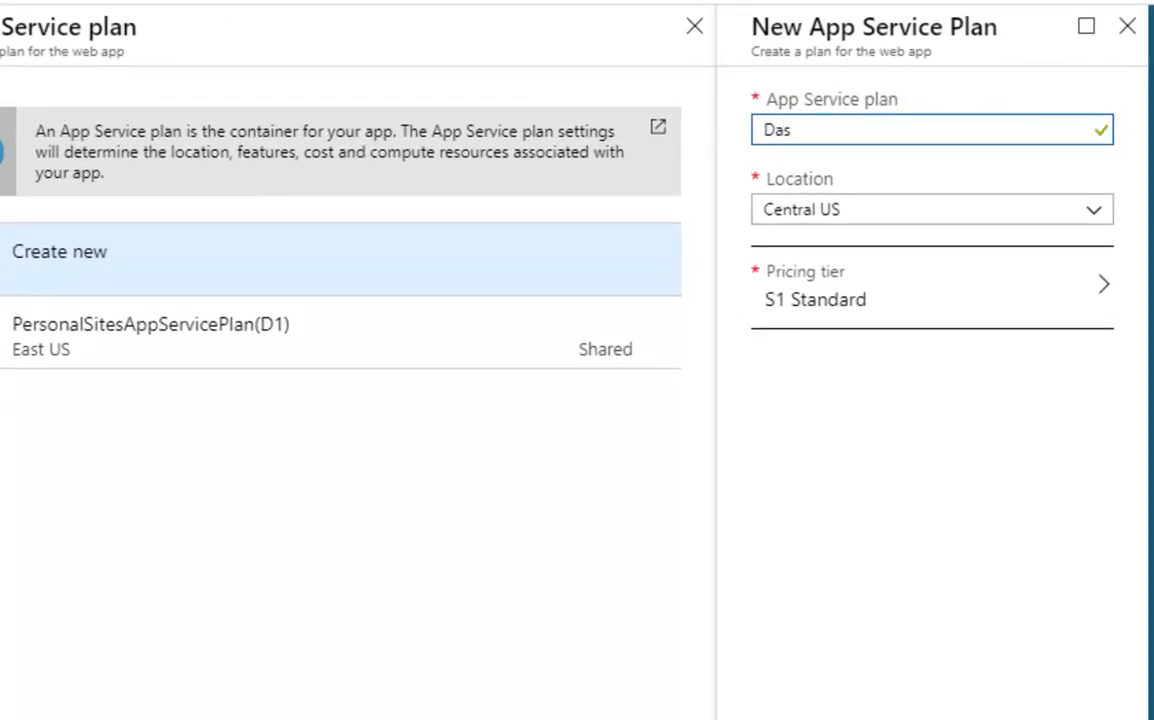
pyautogui.write('sKingdom')
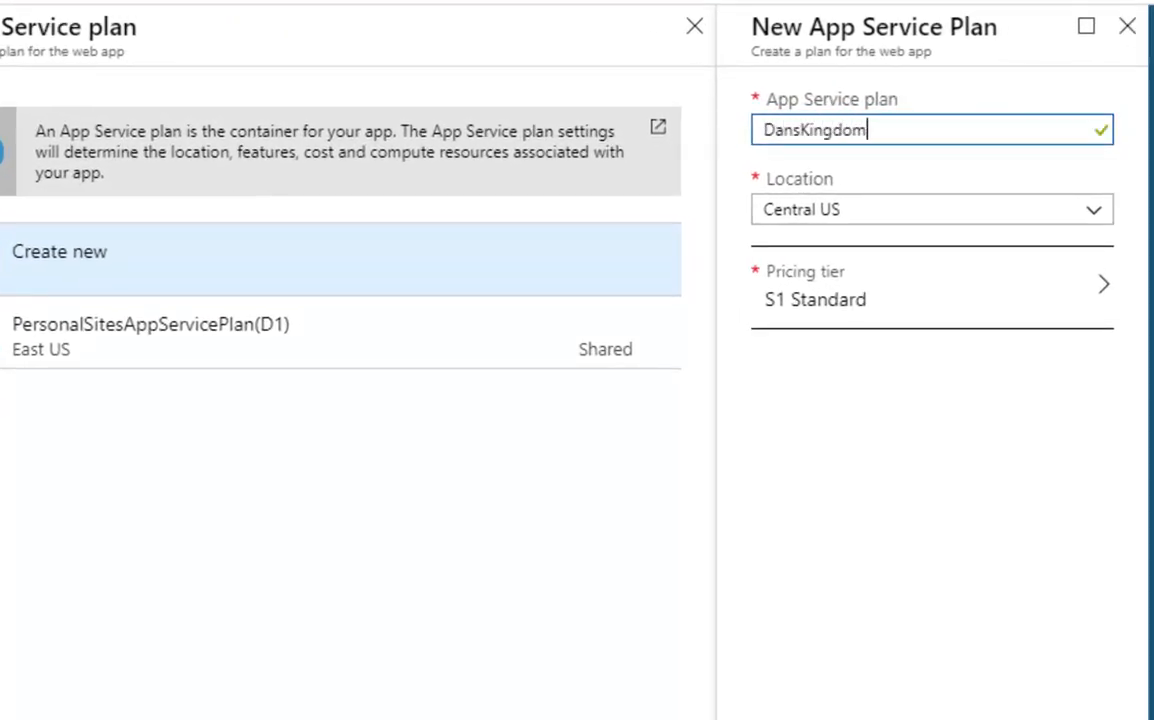
pyautogui.write('AppServicePlan')
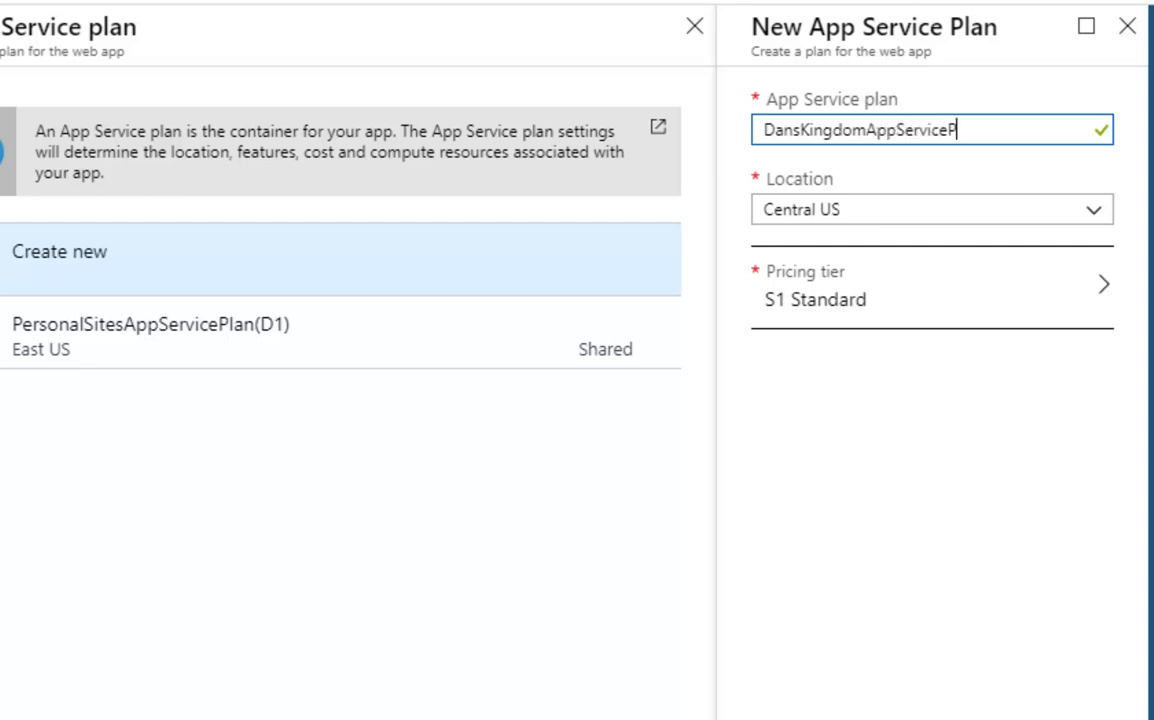
pyautogui.click(1097, 220)
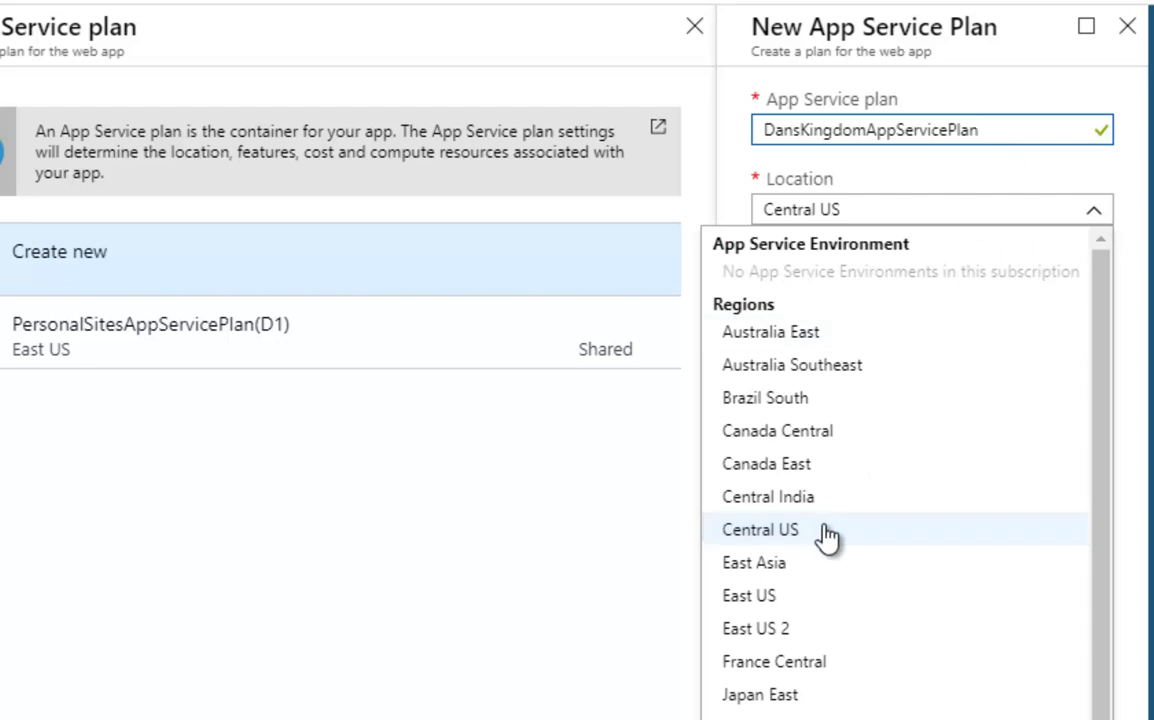
pyautogui.click(793, 603)
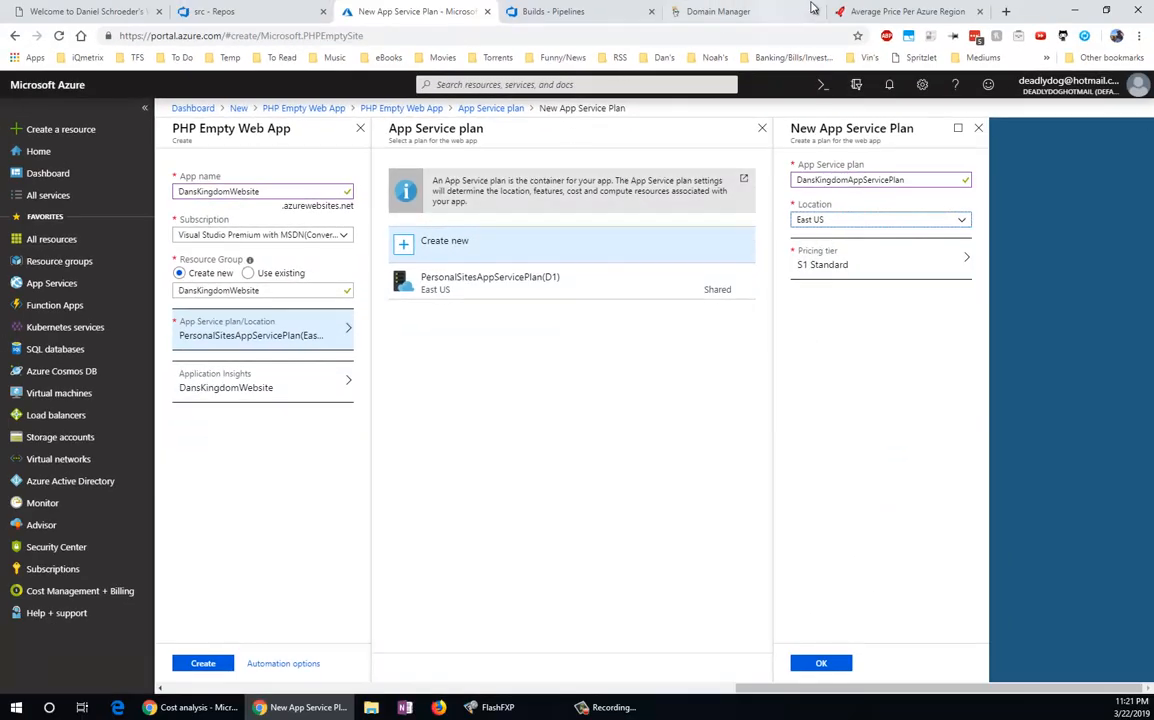
# Check the average price per Azure region chart and its data date, and return to the new App Service plan
pyautogui.click(897, 15)
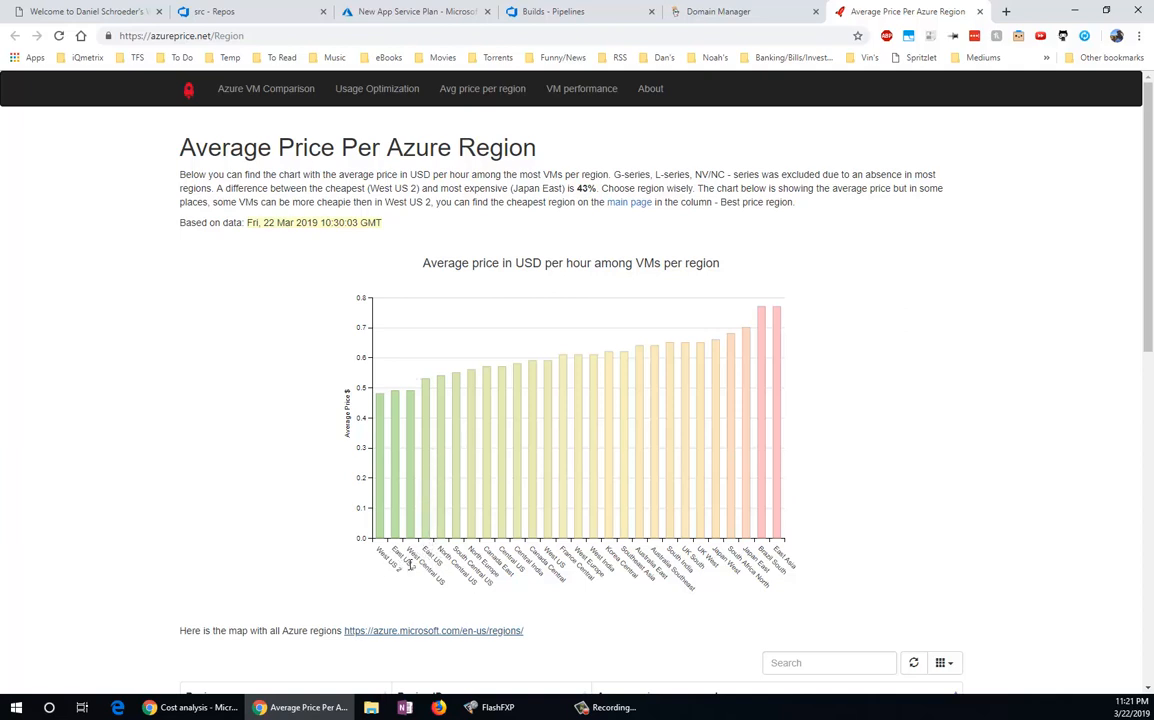
pyautogui.moveTo(247, 222); pyautogui.dragTo(438, 229)
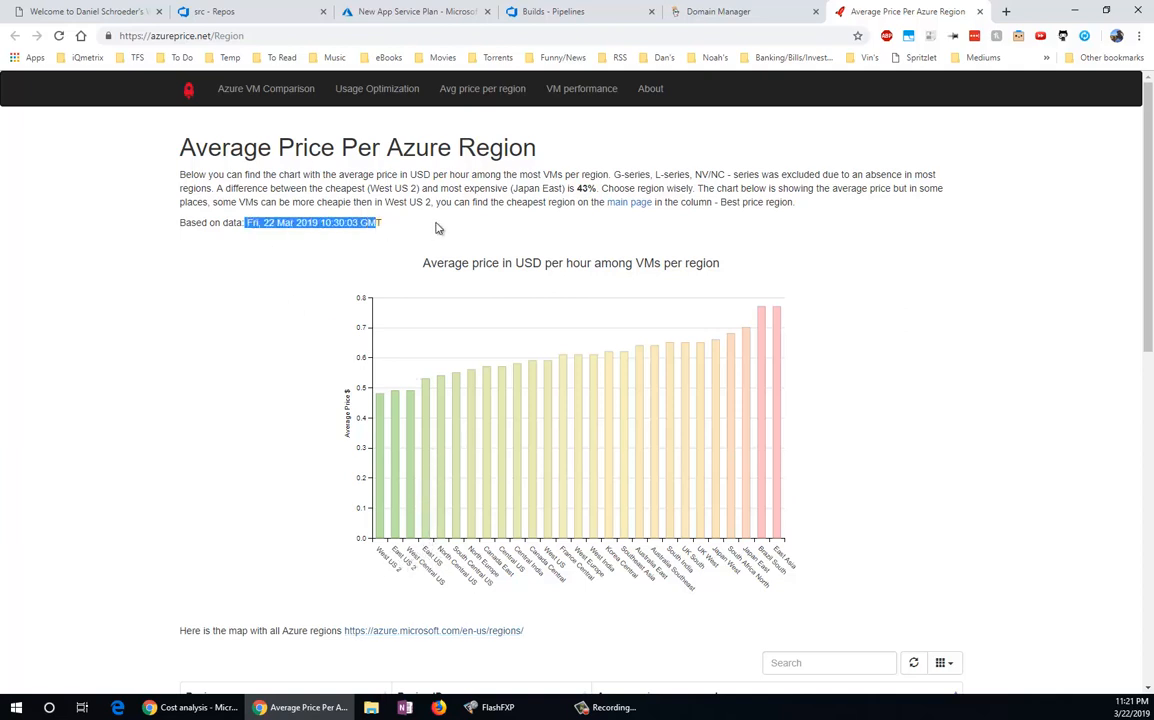
pyautogui.click(687, 201)
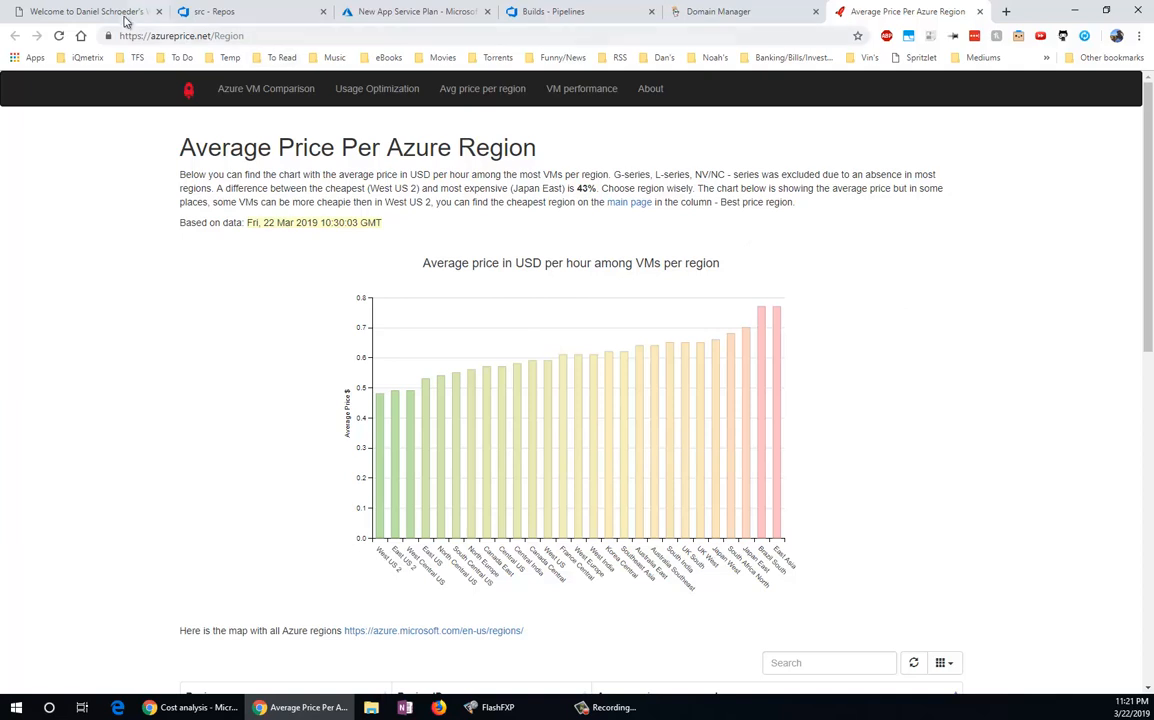
pyautogui.click(352, 12)
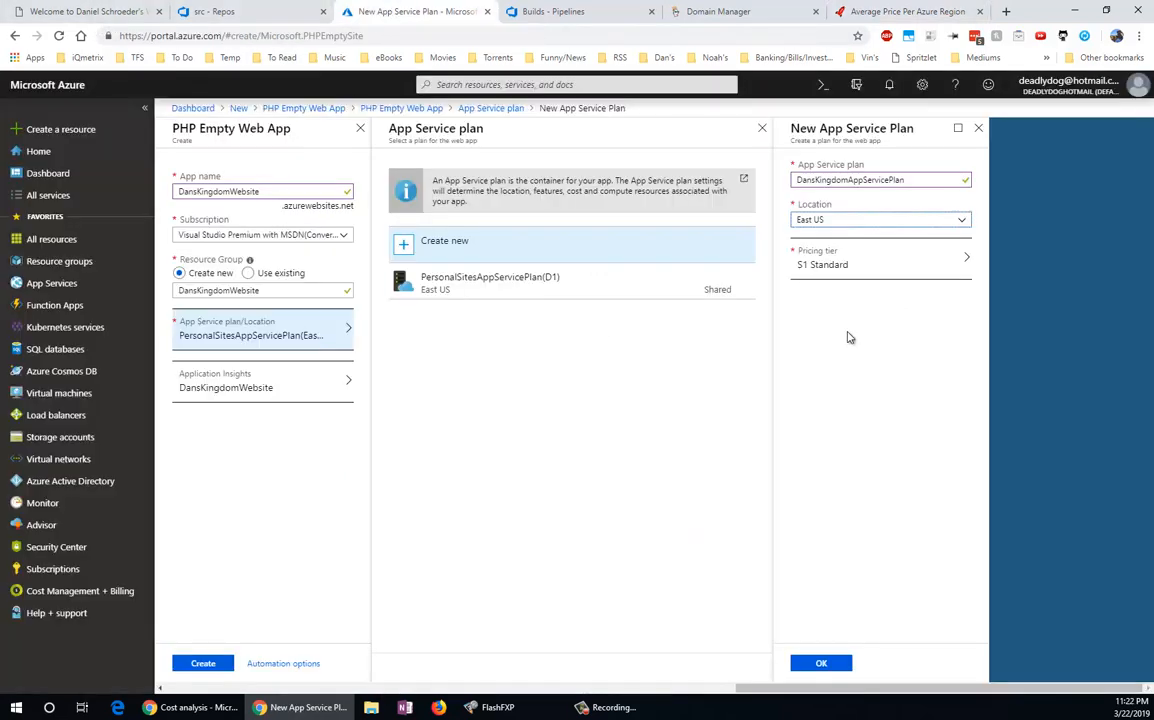
# Compare the Dev / Test pricing tiers F1 and D1 for the new plan, leaving D1 selected
pyautogui.click(875, 263)
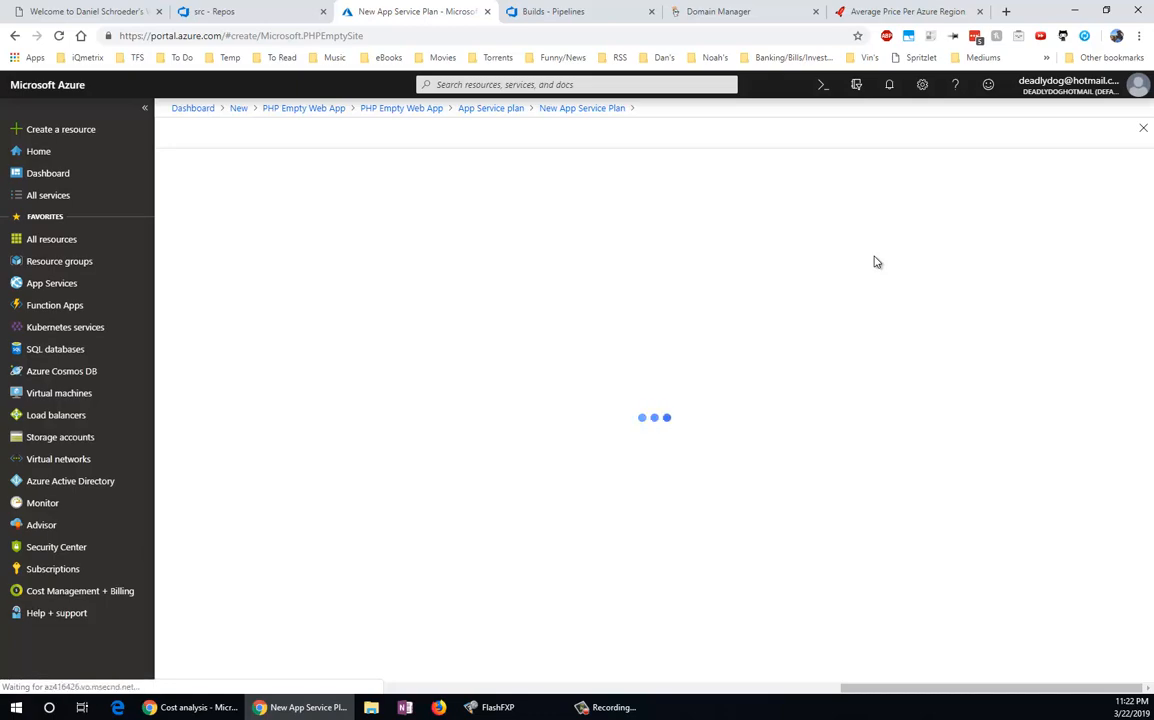
pyautogui.click(622, 177)
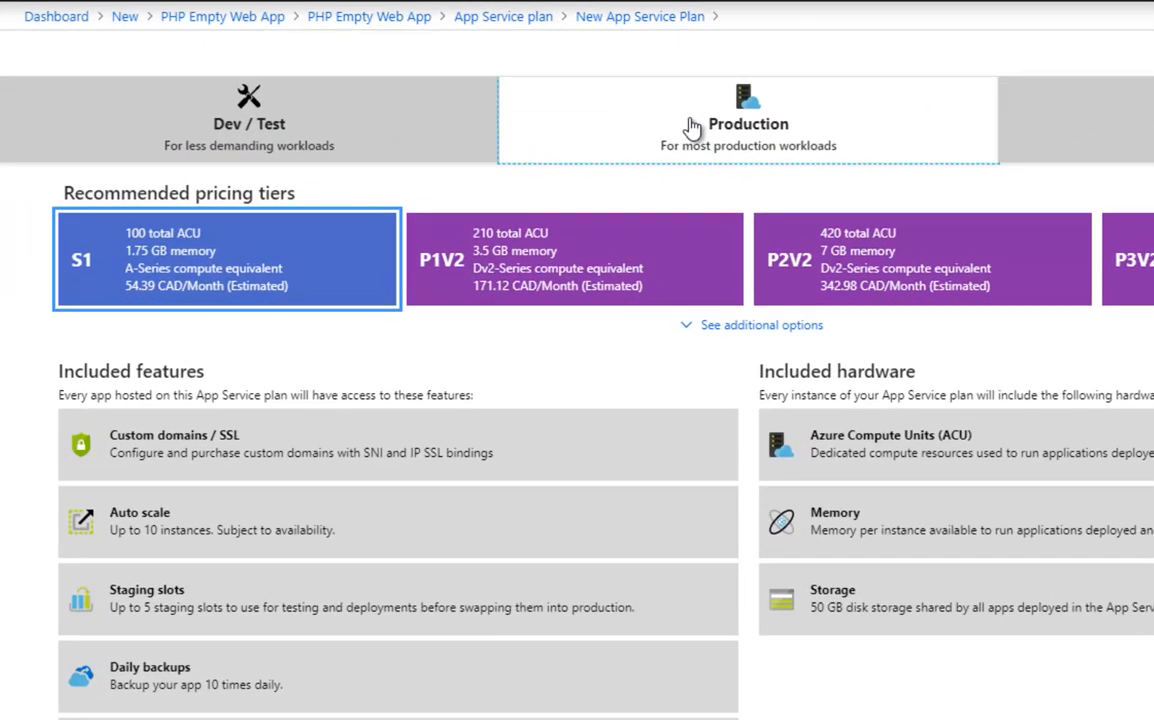
pyautogui.click(227, 116)
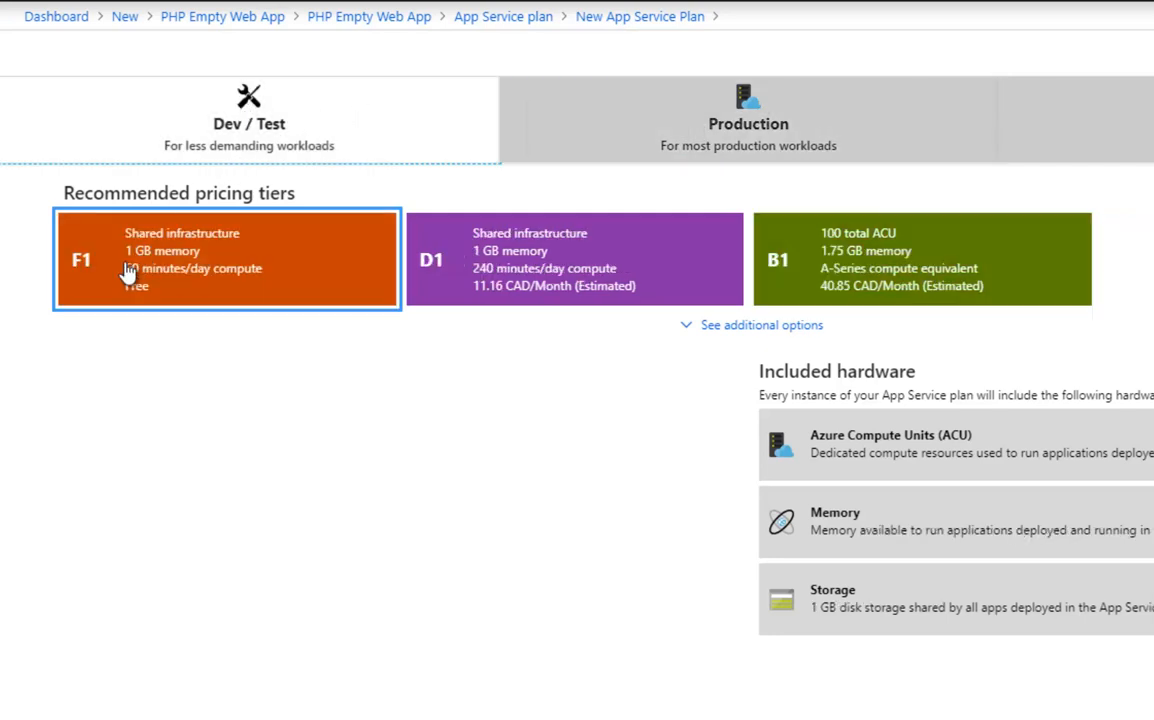
pyautogui.click(286, 266)
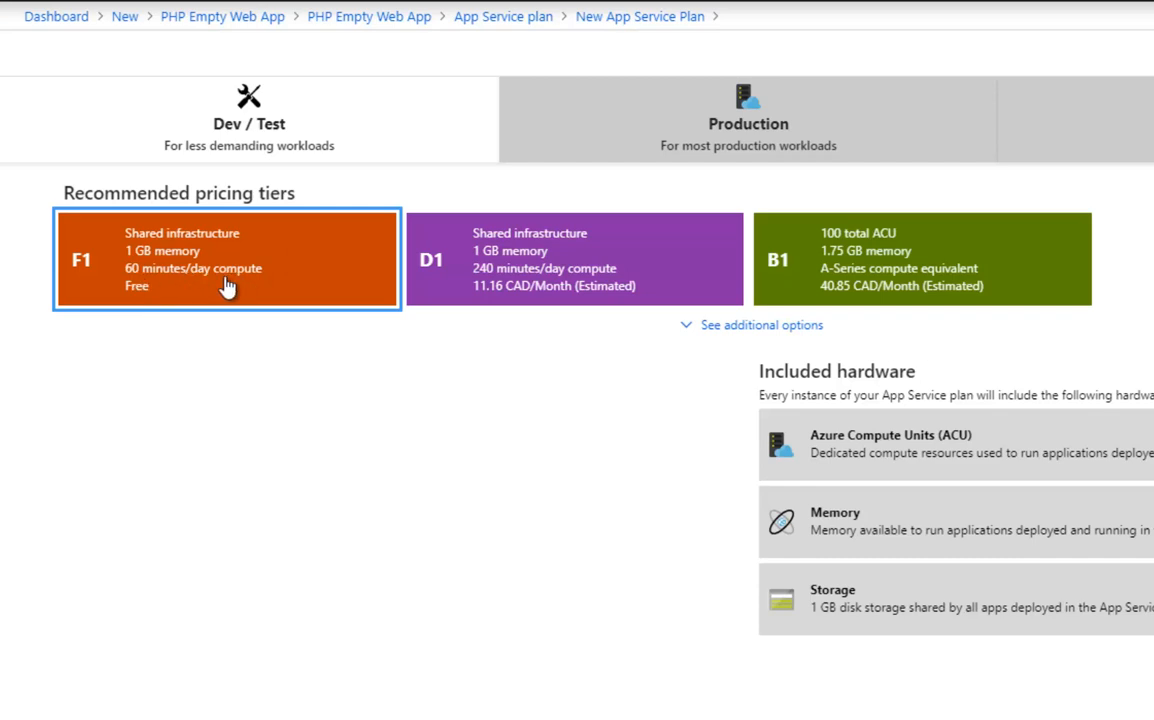
pyautogui.click(624, 253)
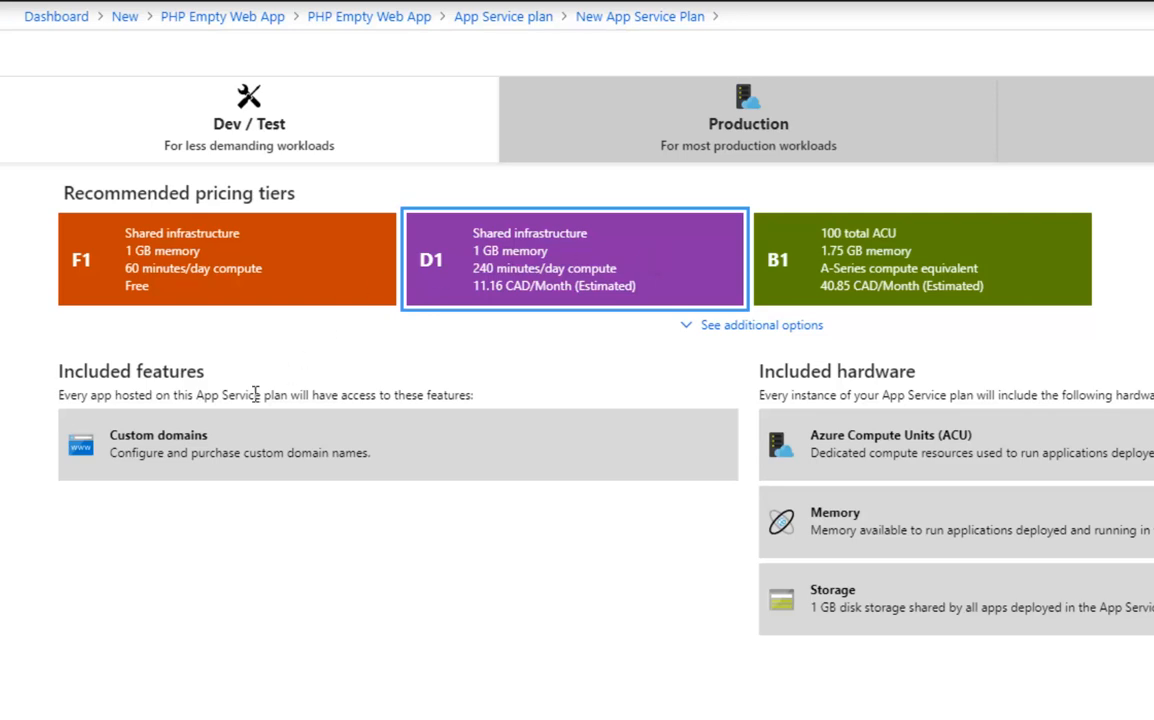
pyautogui.click(208, 262)
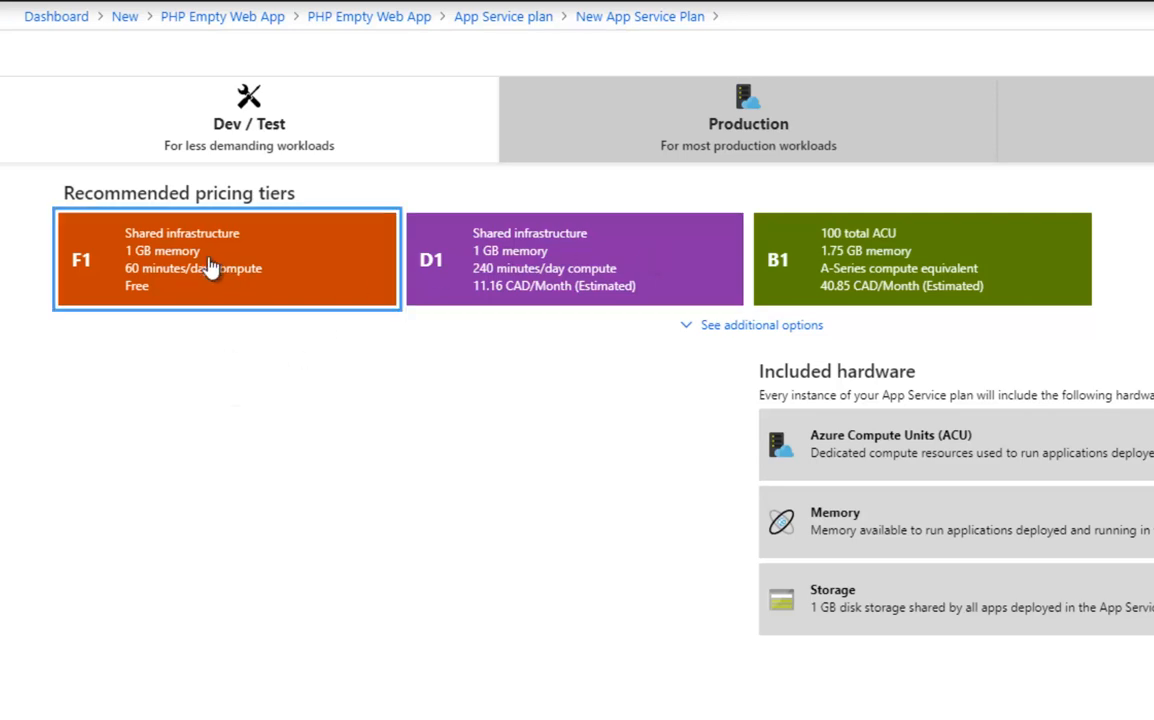
pyautogui.click(482, 248)
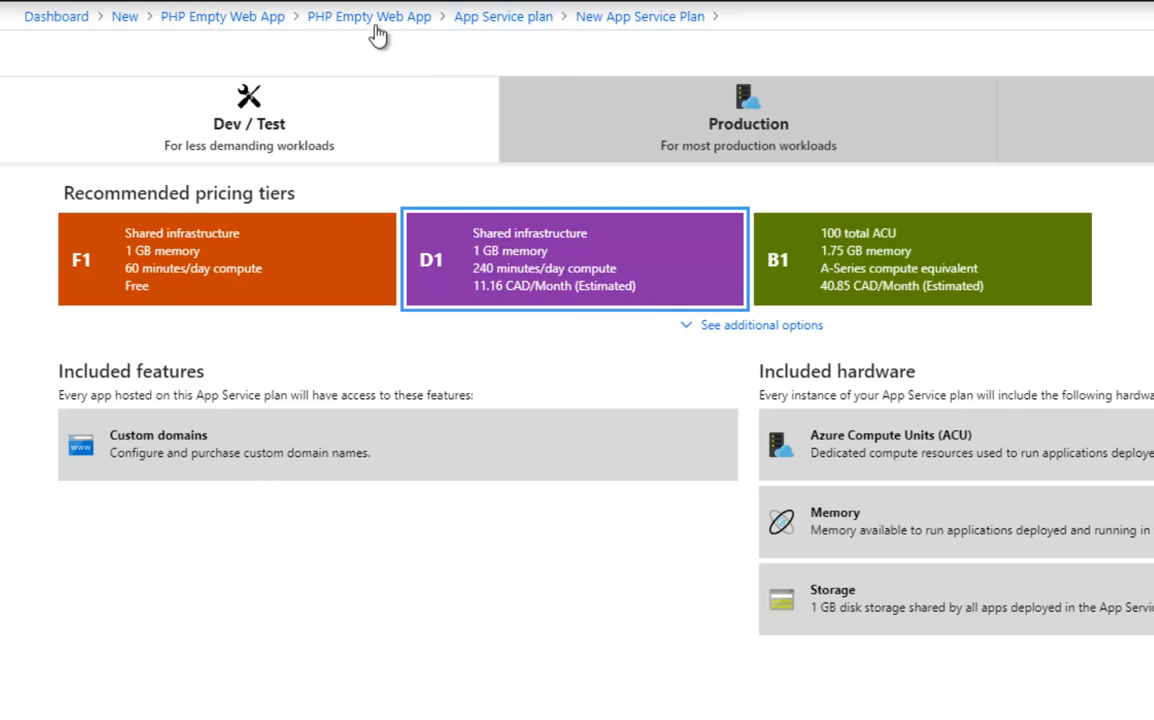
# Discard the new plan's unsaved edits and select the existing PersonalSitesAppServicePlan(D1) for the web app
pyautogui.click(490, 26)
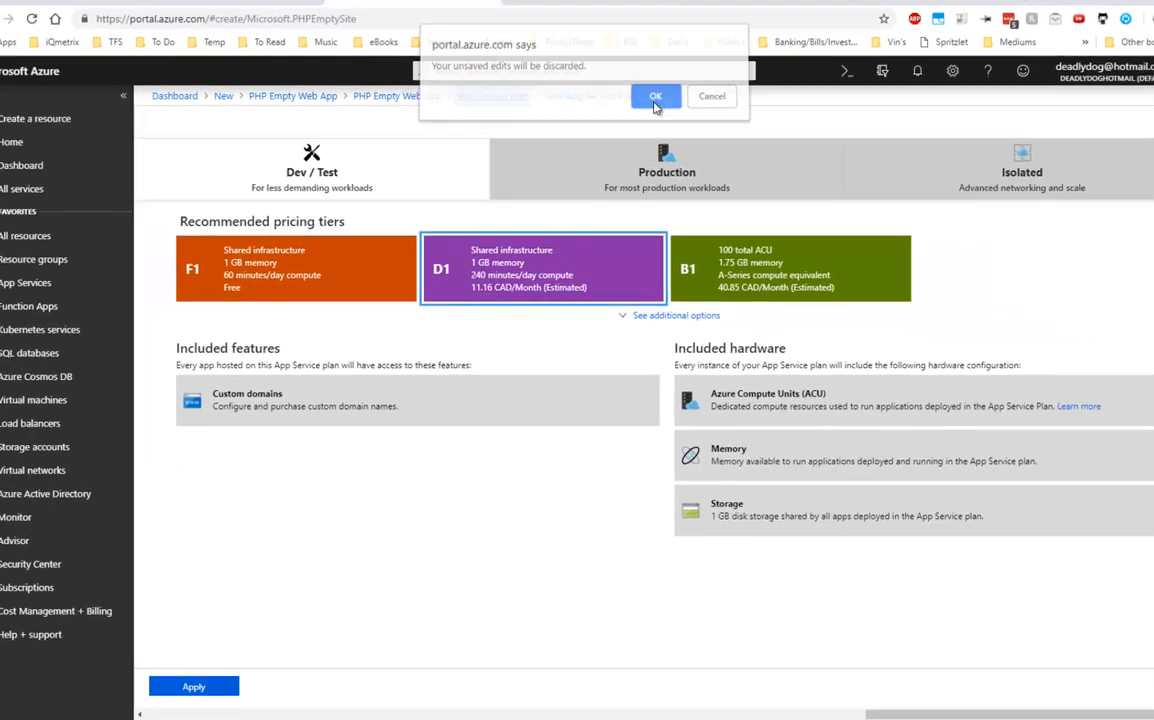
pyautogui.click(740, 8)
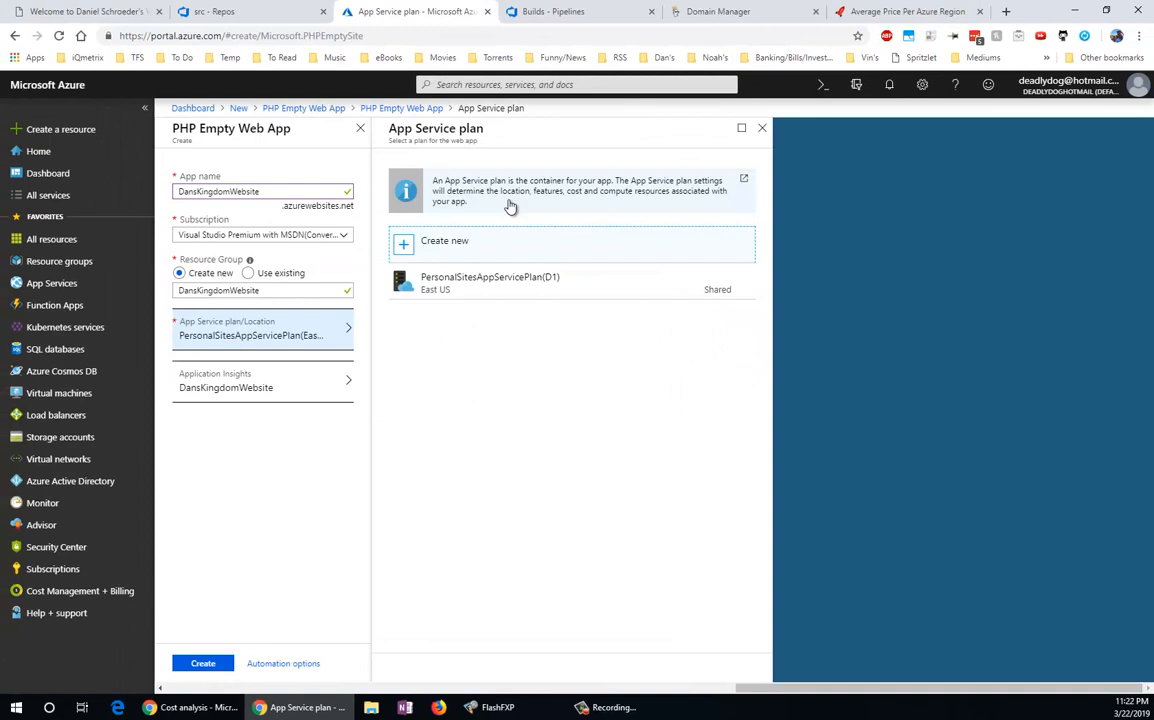
pyautogui.click(497, 289)
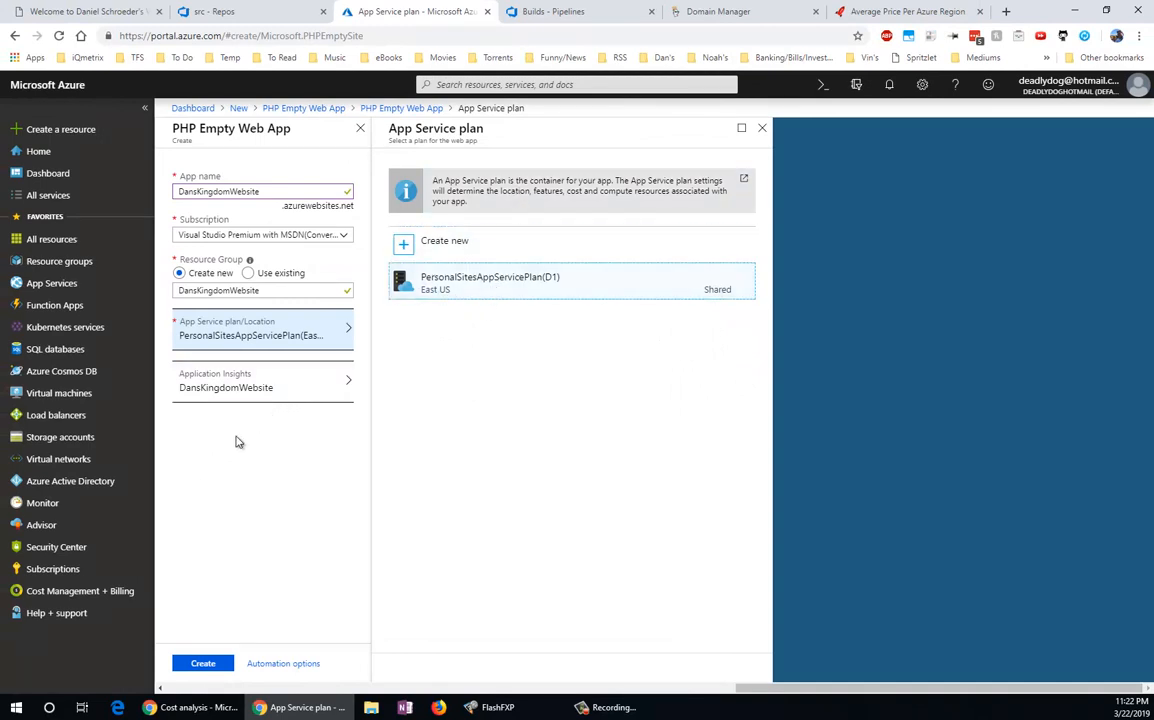
# Set a new Application Insights resource named DansKingdomWebsite-ApplicationInsights in East US for the web app, and create the app
pyautogui.click(235, 389)
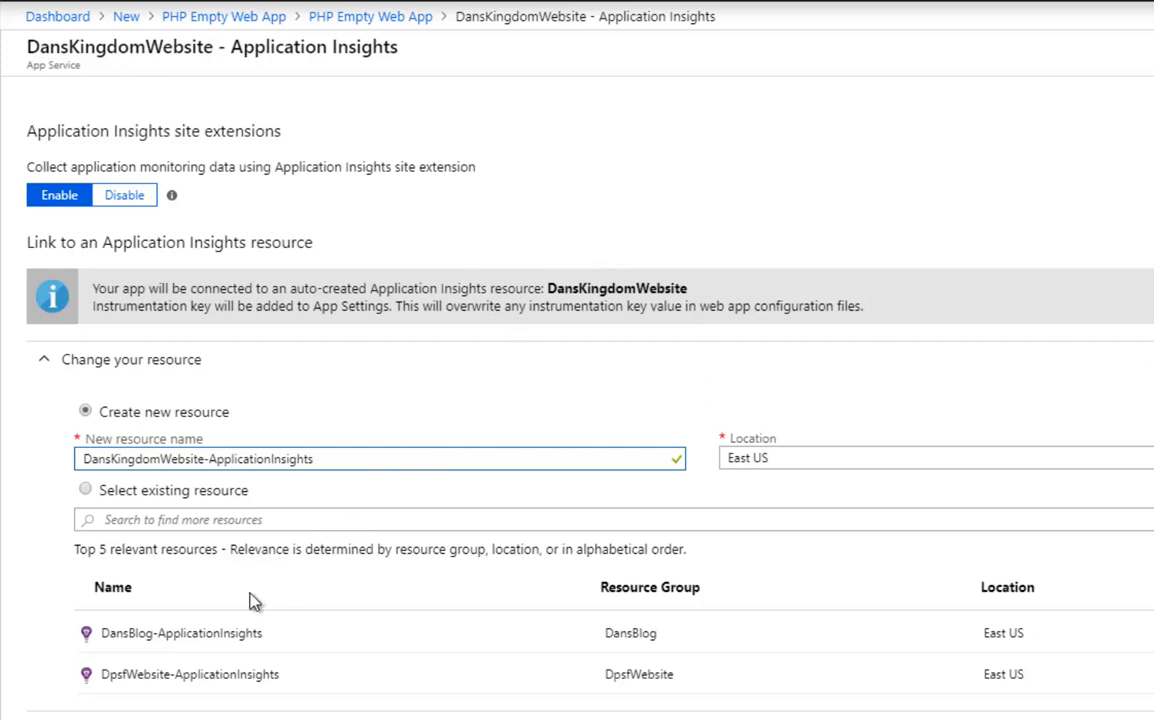
pyautogui.click(182, 645)
pyautogui.scroll(-2, 236, 556)
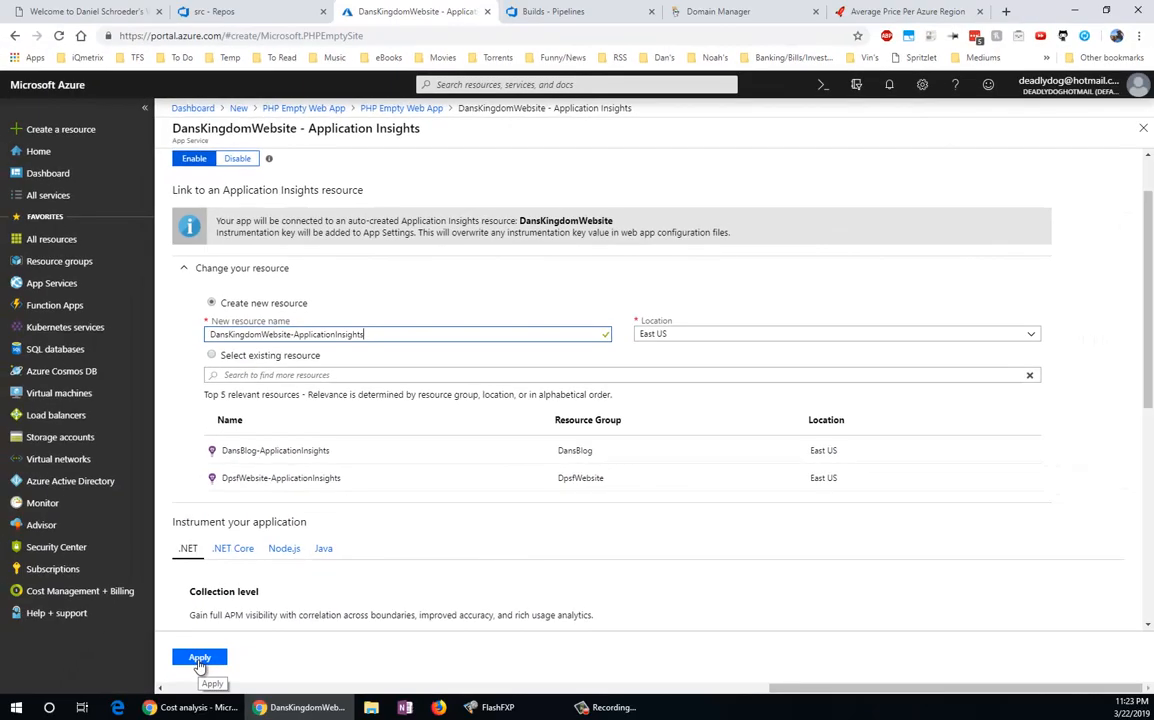
pyautogui.click(199, 659)
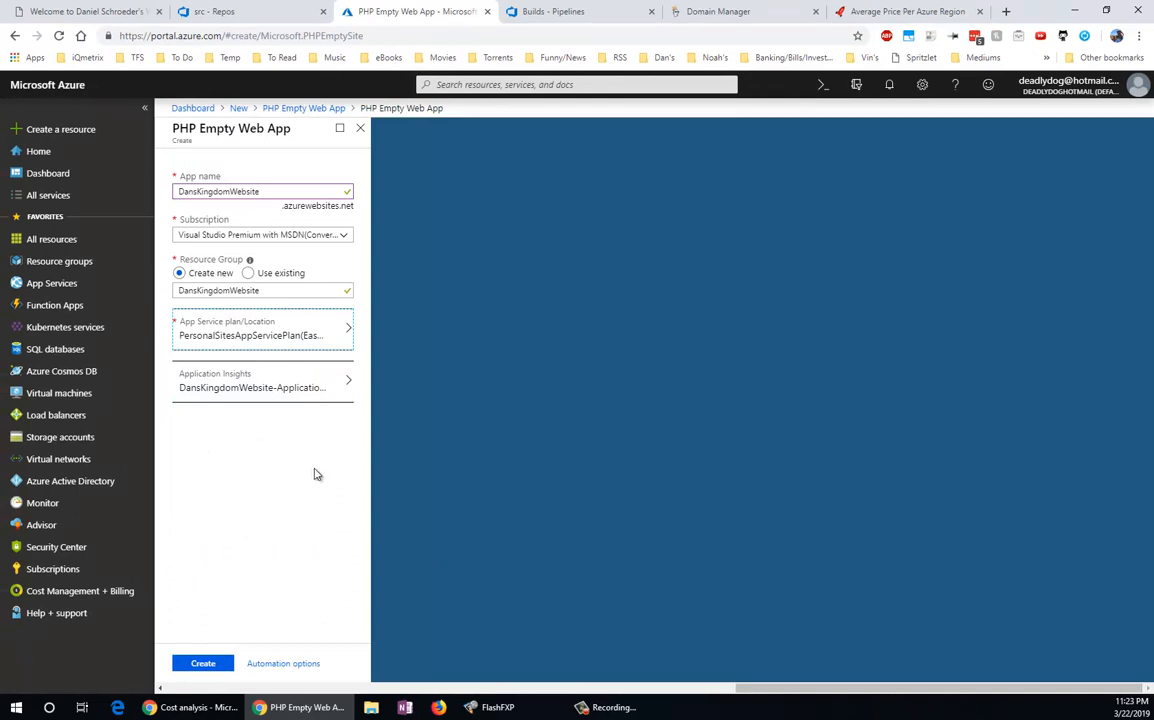
pyautogui.click(204, 663)
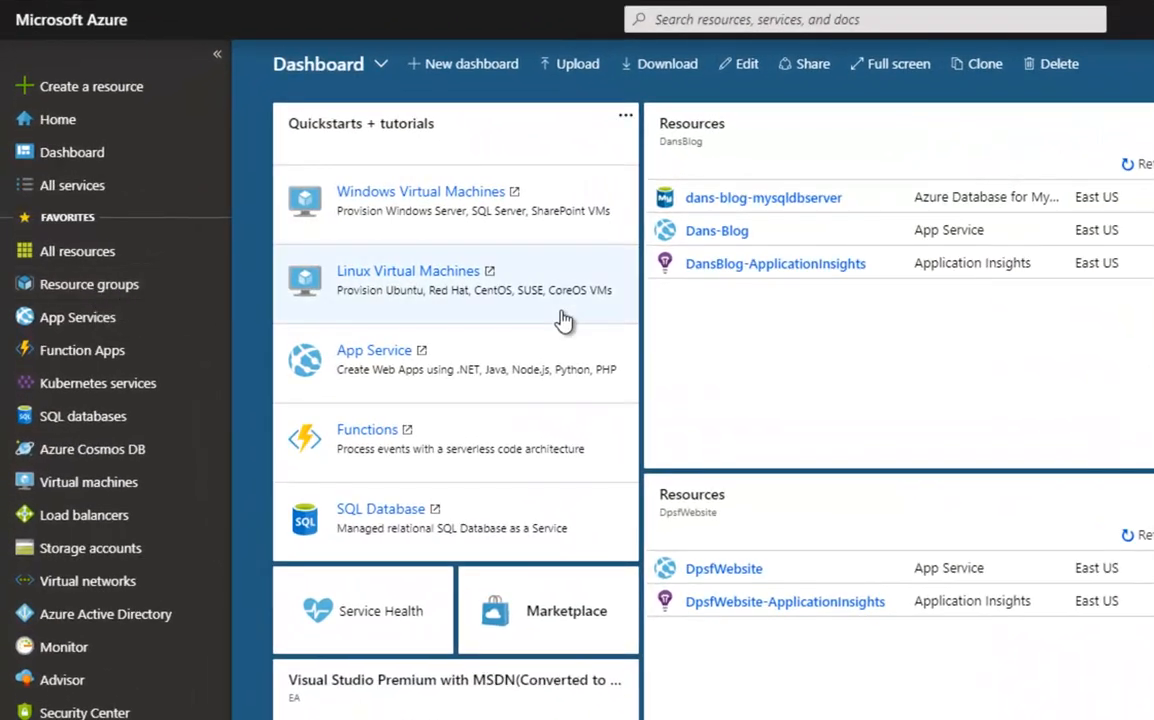
# Open the DansKingdomWebsite App Service from the DansKingdomWebsite resource group
pyautogui.click(92, 290)
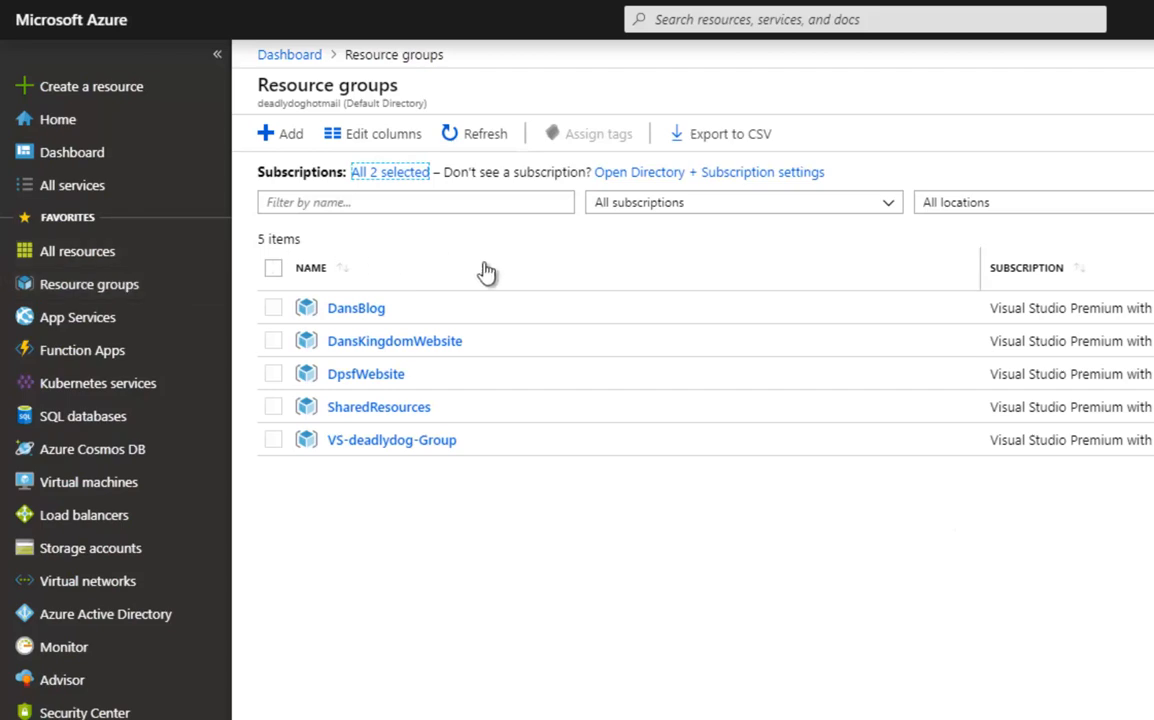
pyautogui.click(385, 342)
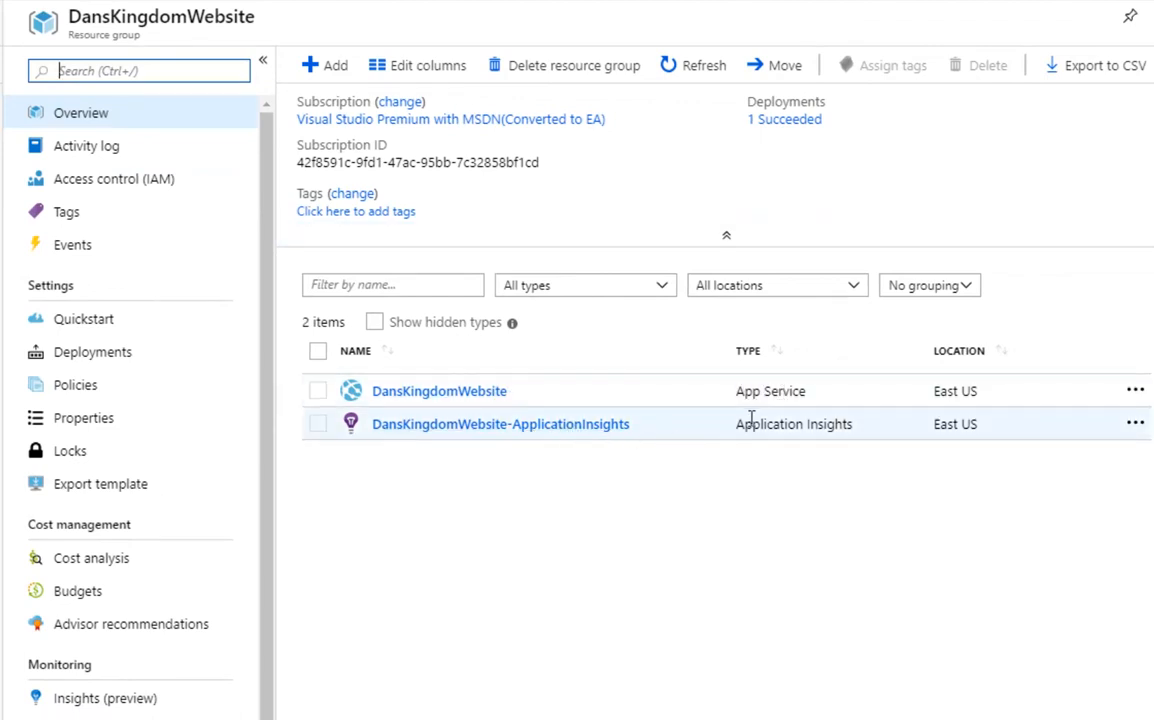
pyautogui.click(445, 393)
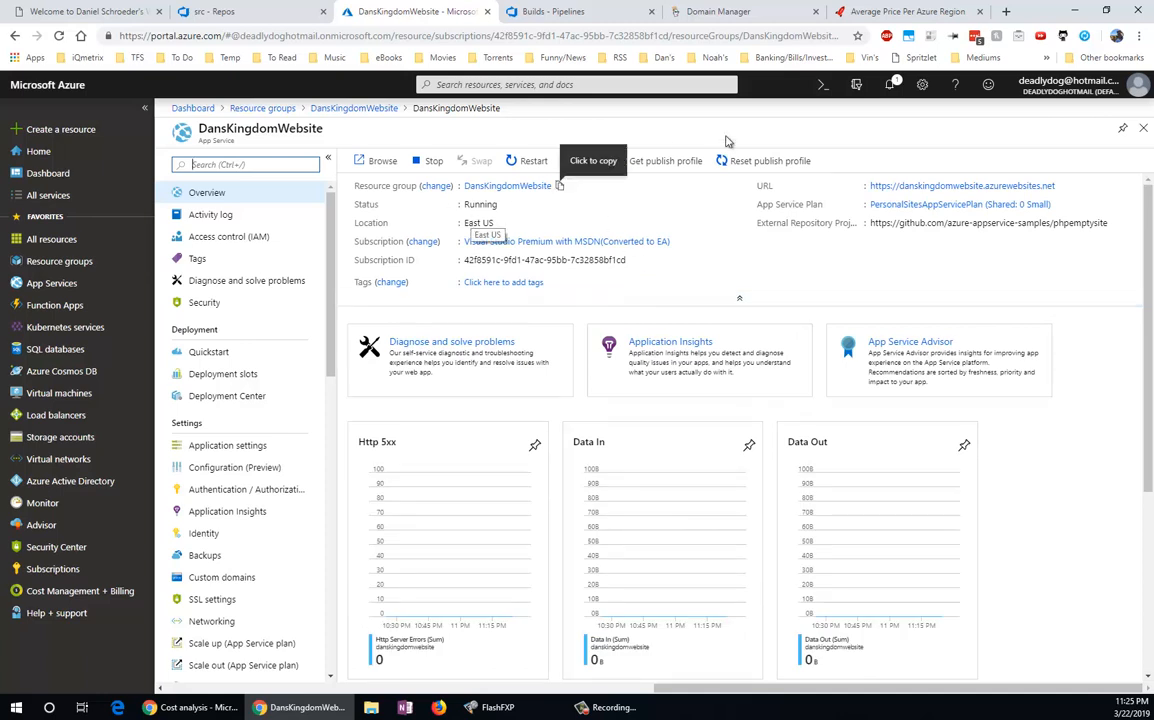
# View the web app's live site at danskingdomwebsite.azurewebsites.net and return to its App Service overview
pyautogui.click(949, 187)
pyautogui.click(487, 12)
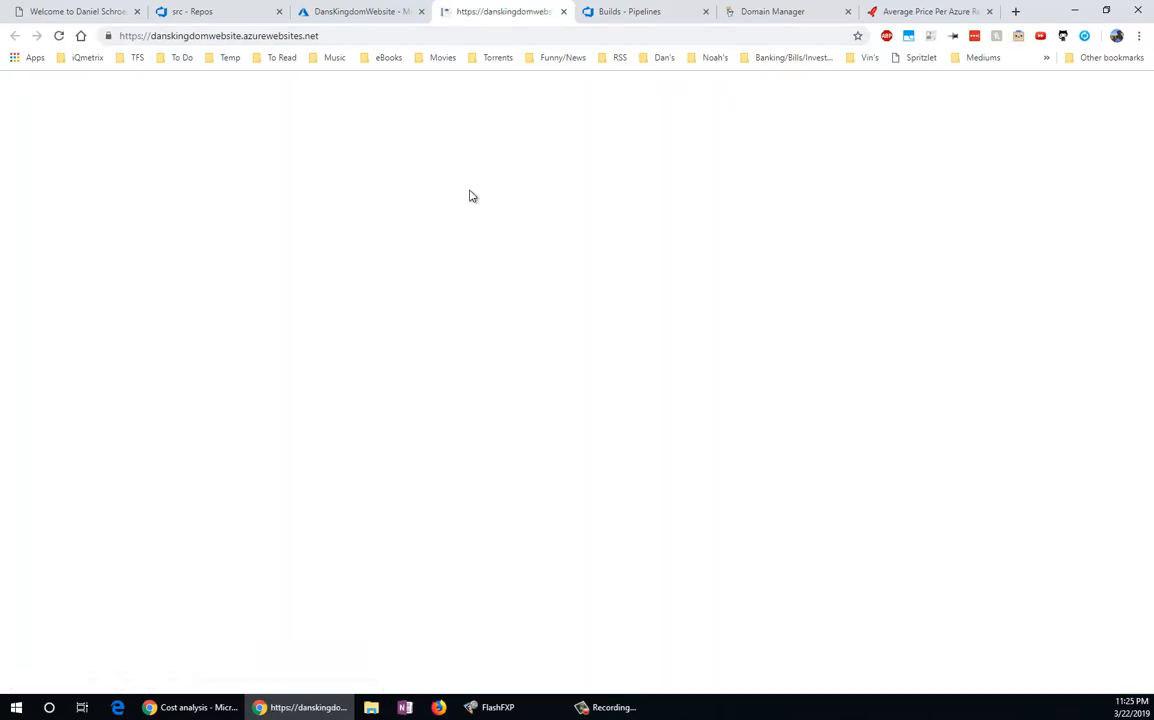
pyautogui.click(356, 14)
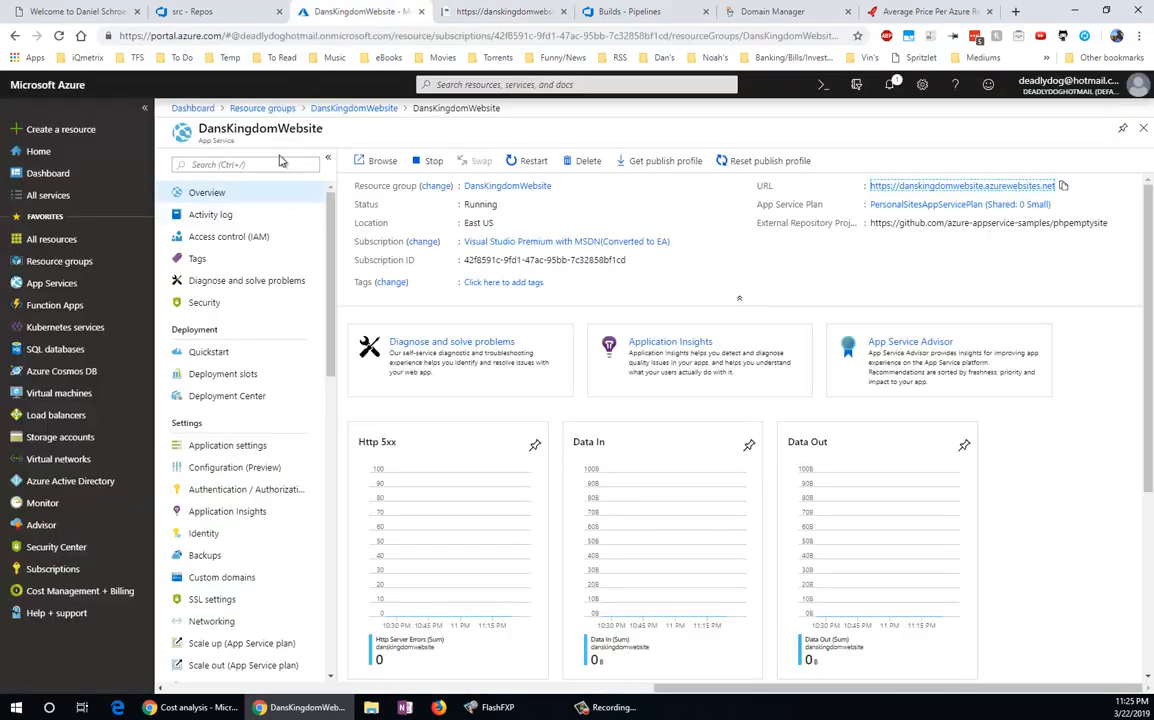
# Disconnect the External Git source from the web app in its Deployment Center
pyautogui.click(217, 400)
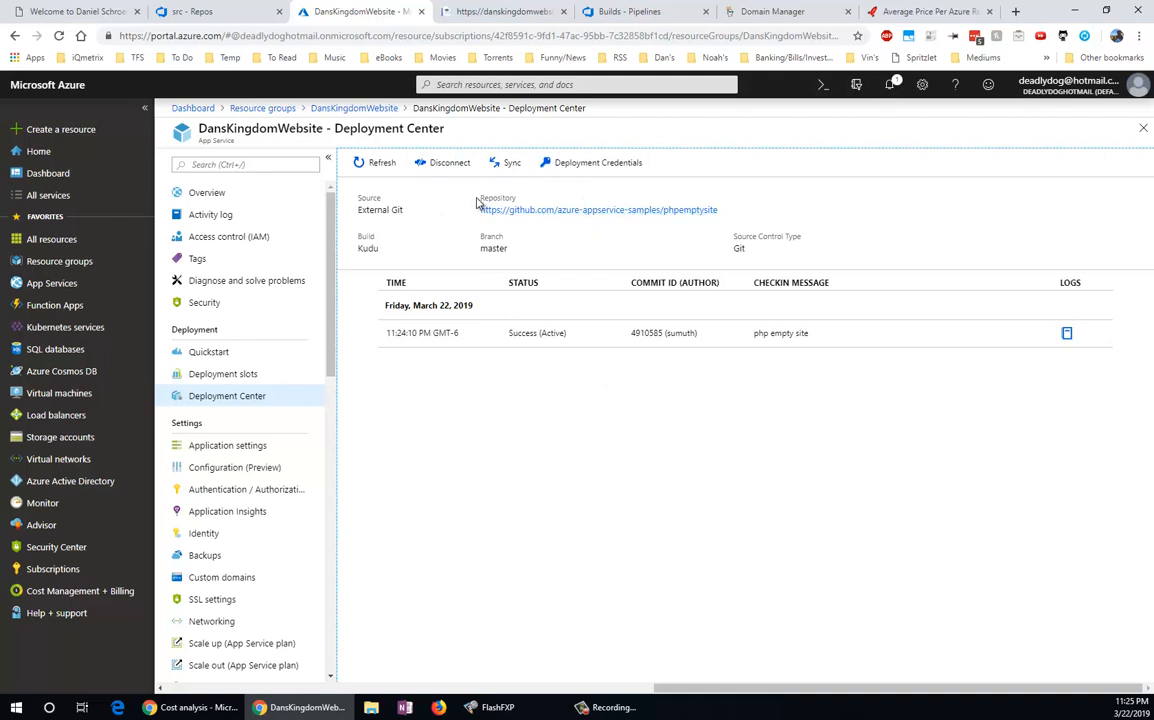
pyautogui.click(440, 162)
pyautogui.click(643, 113)
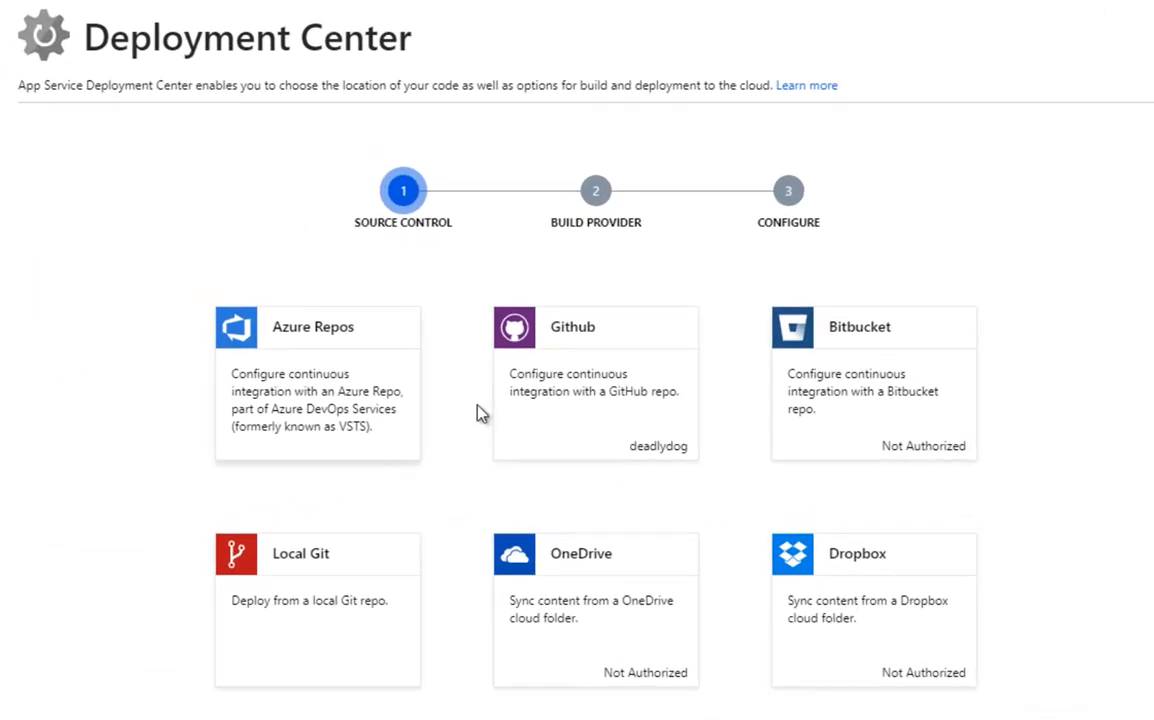
# Choose Azure Repos as the source control and Azure Pipelines (Preview) as the build provider, and continue to the configuration
pyautogui.click(314, 377)
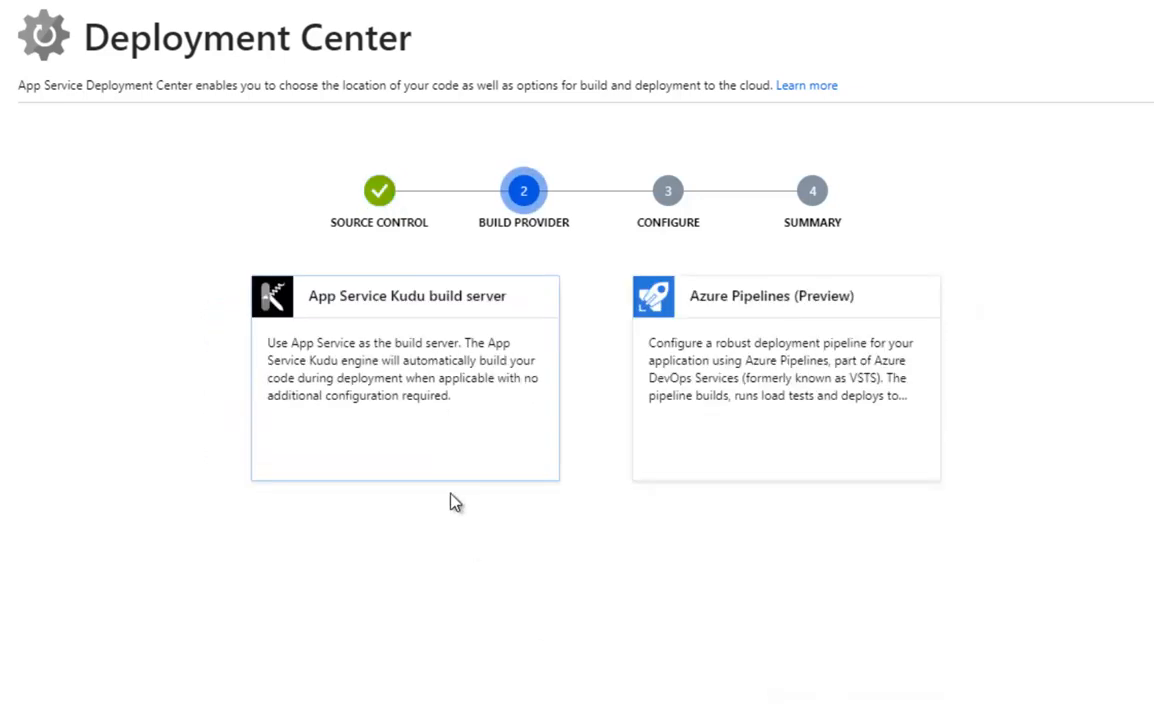
pyautogui.click(785, 345)
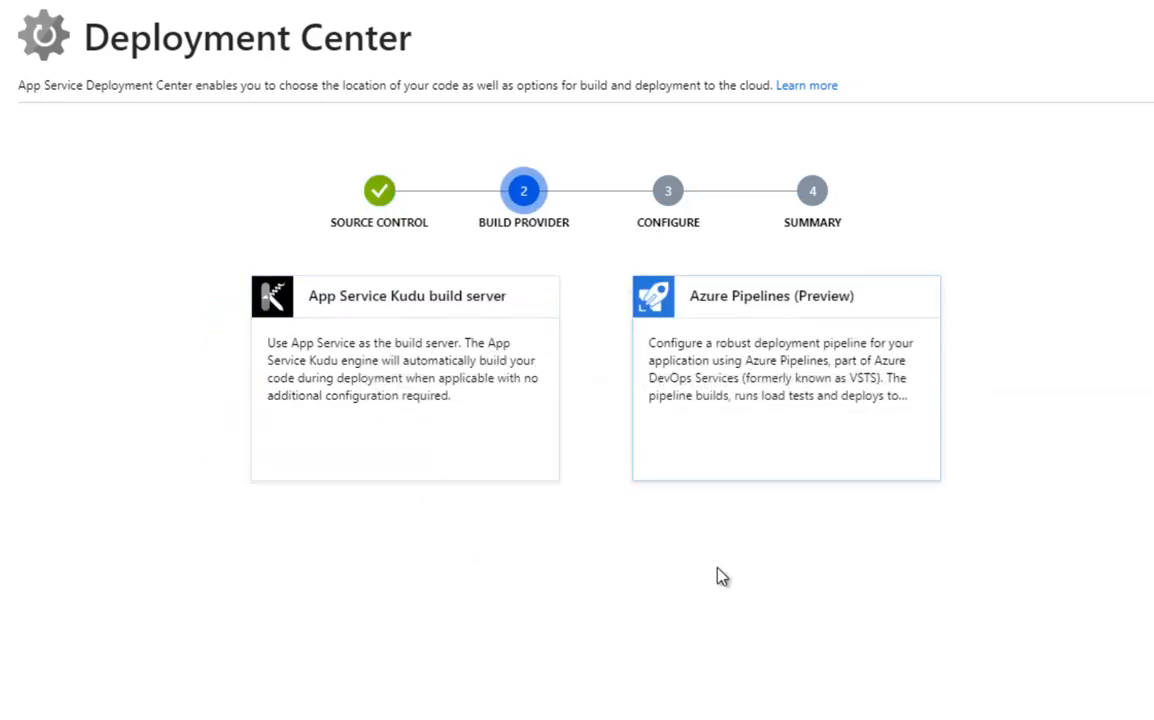
pyautogui.click(632, 678)
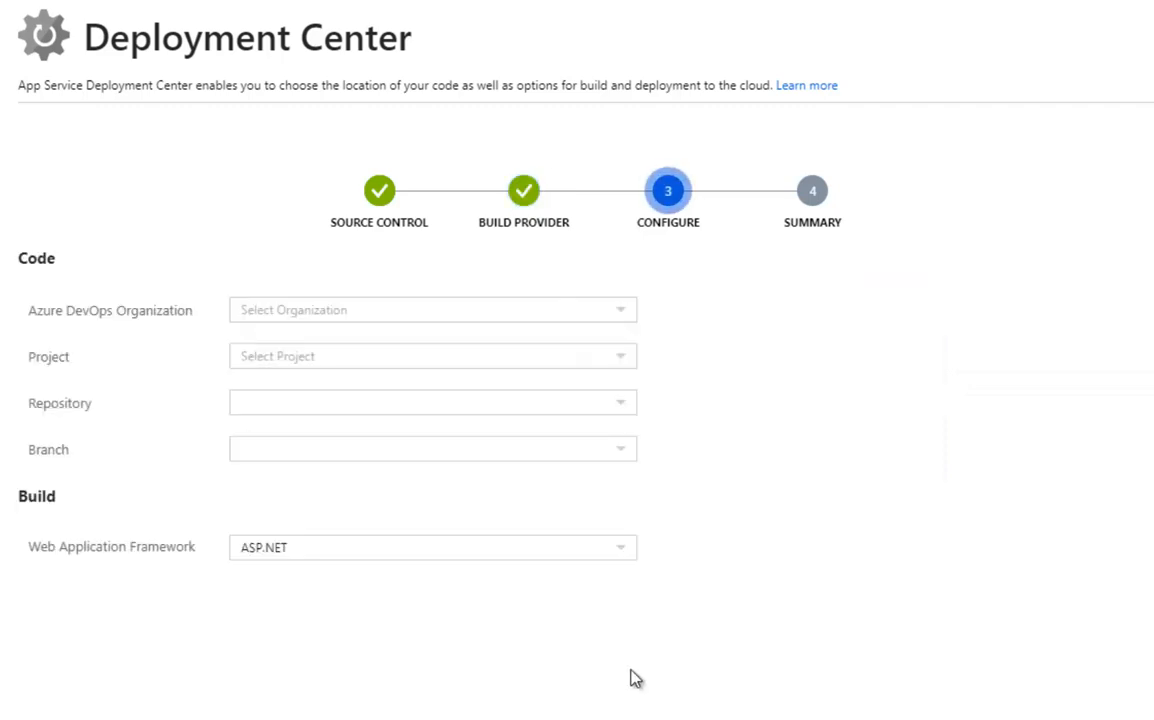
# Set the deployment's Azure DevOps organization to deadlydog and its project to Dans Ideas
pyautogui.click(615, 310)
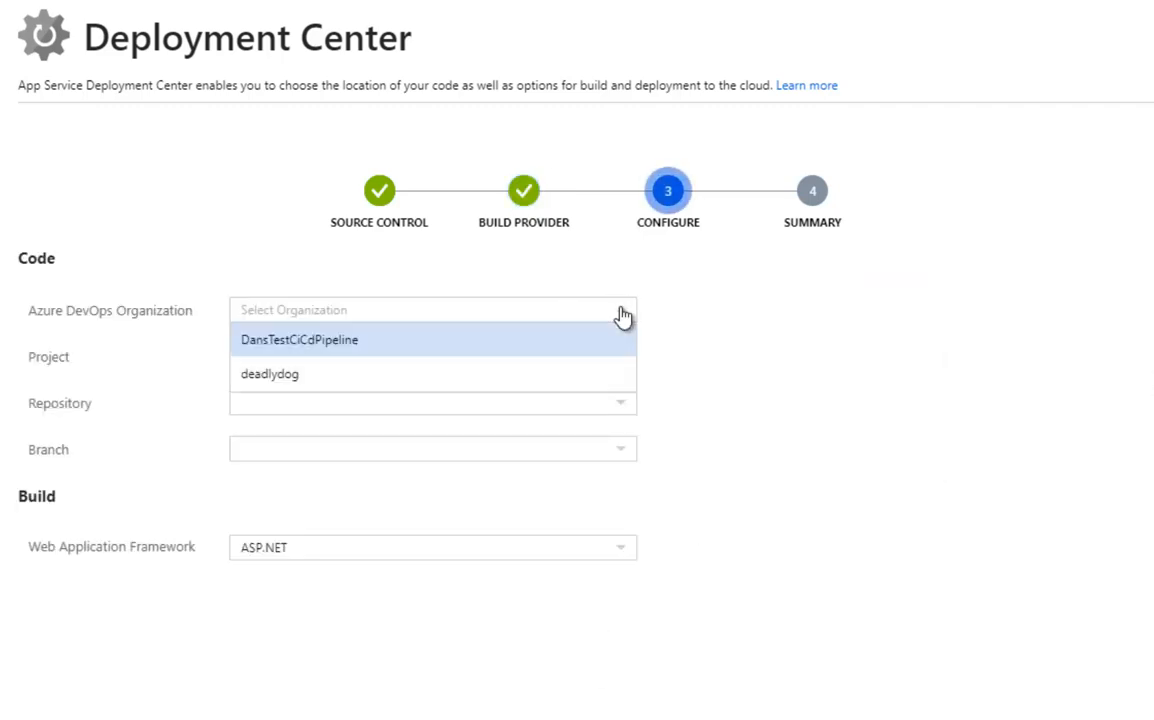
pyautogui.click(305, 388)
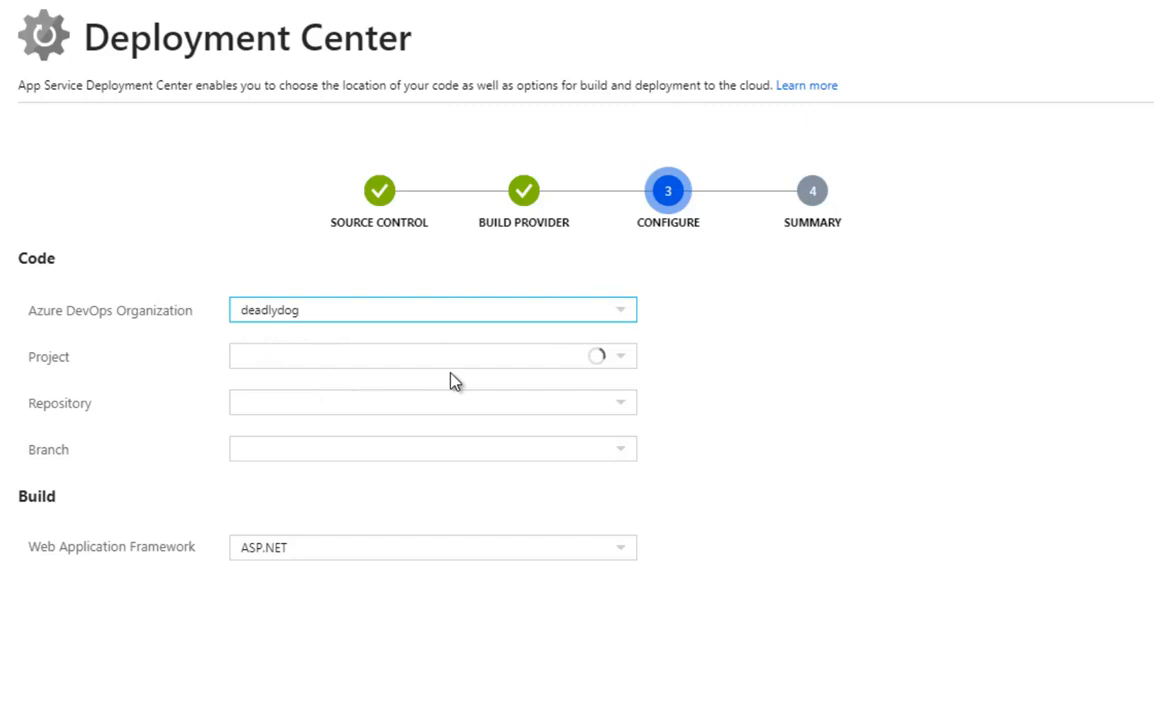
pyautogui.click(622, 358)
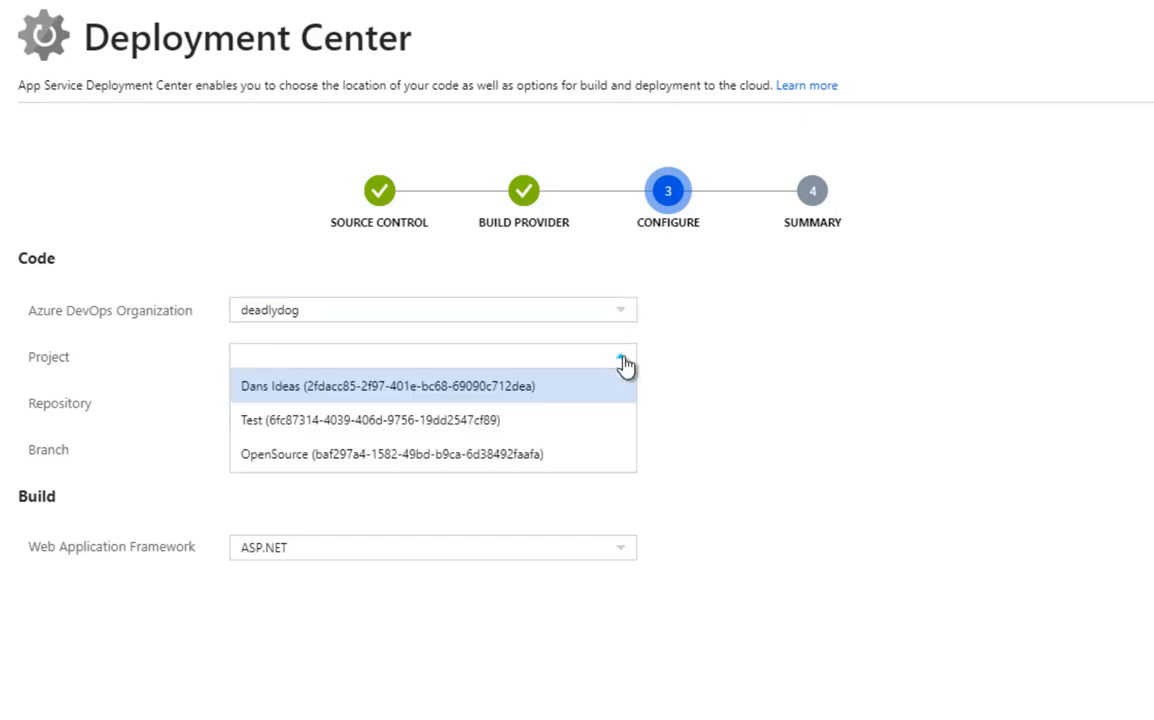
pyautogui.click(344, 387)
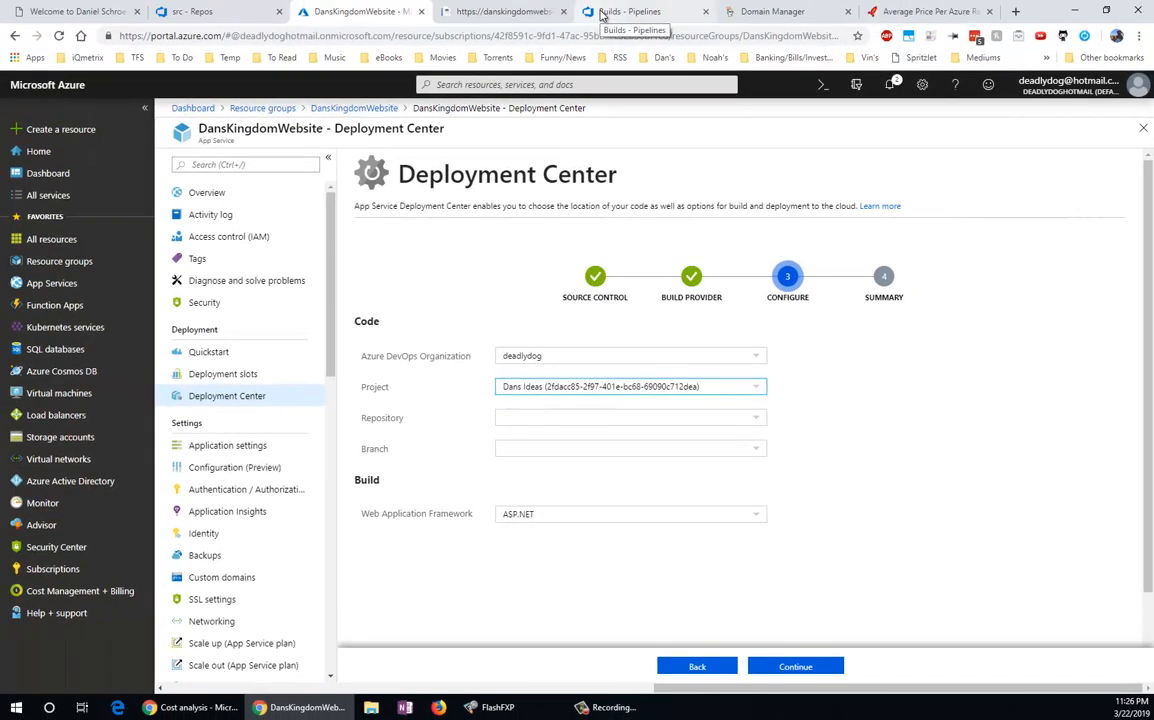
# Examine the src folder of the DansKingdom.Website repository in the Dans Ideas project on Azure DevOps, and return to the deployment configuration
pyautogui.click(640, 13)
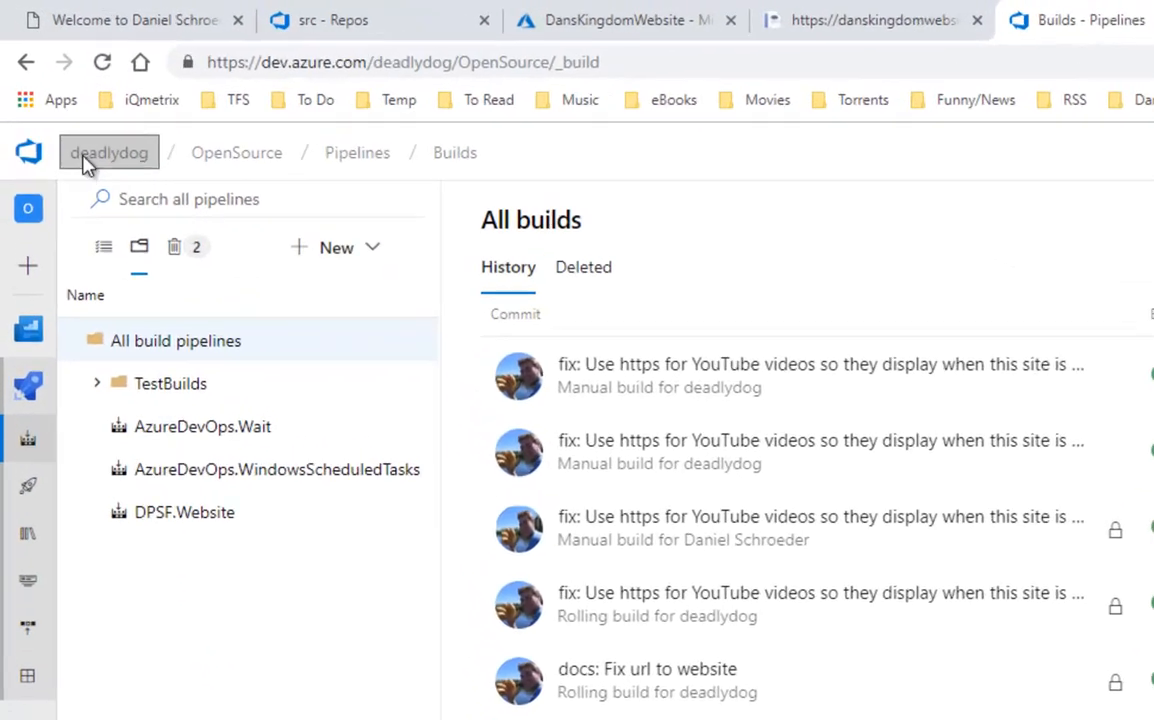
pyautogui.click(85, 163)
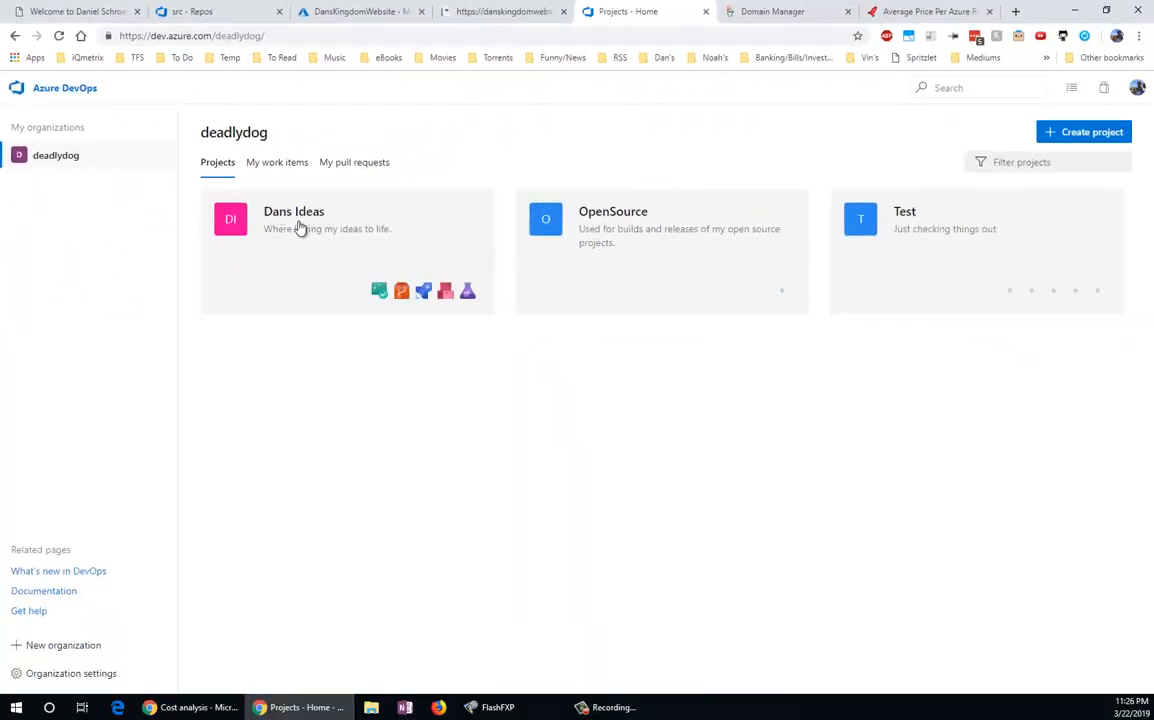
pyautogui.click(380, 222)
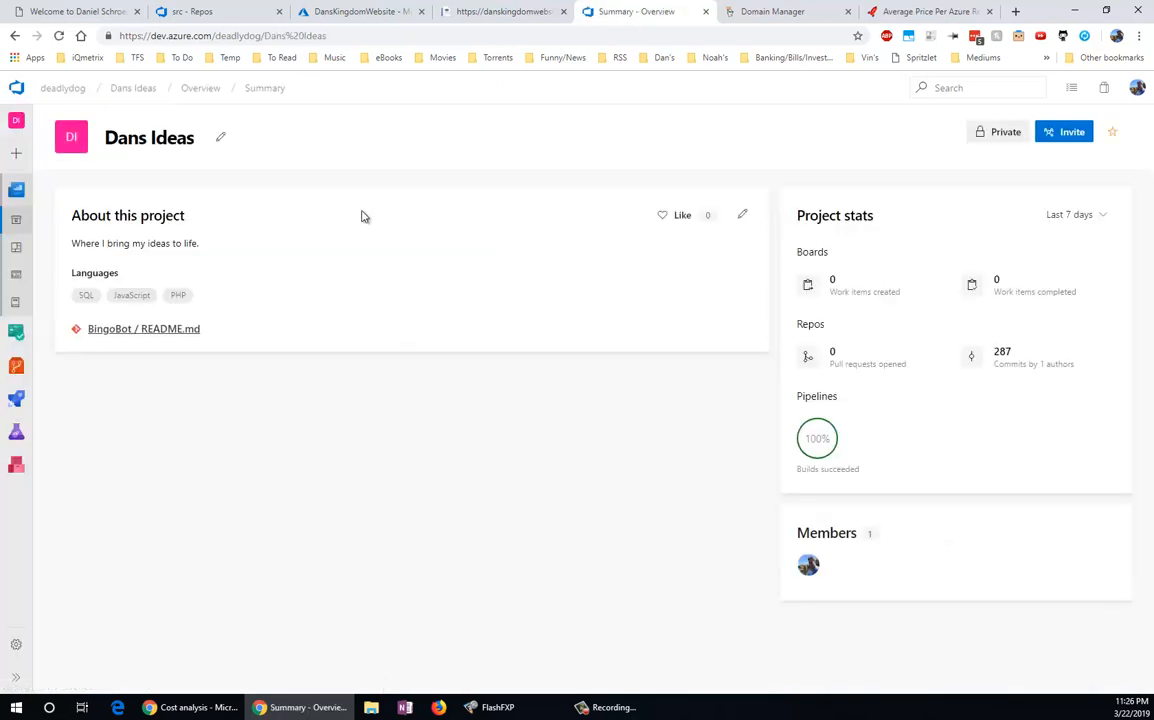
pyautogui.moveTo(16, 366)
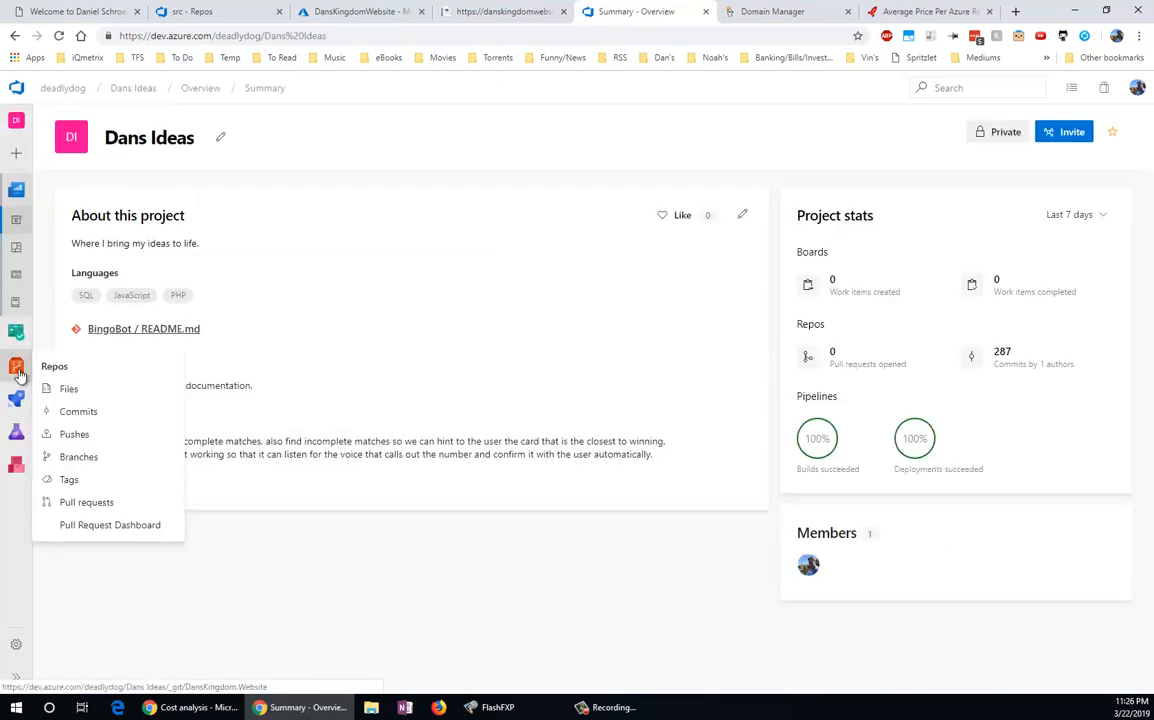
pyautogui.click(70, 390)
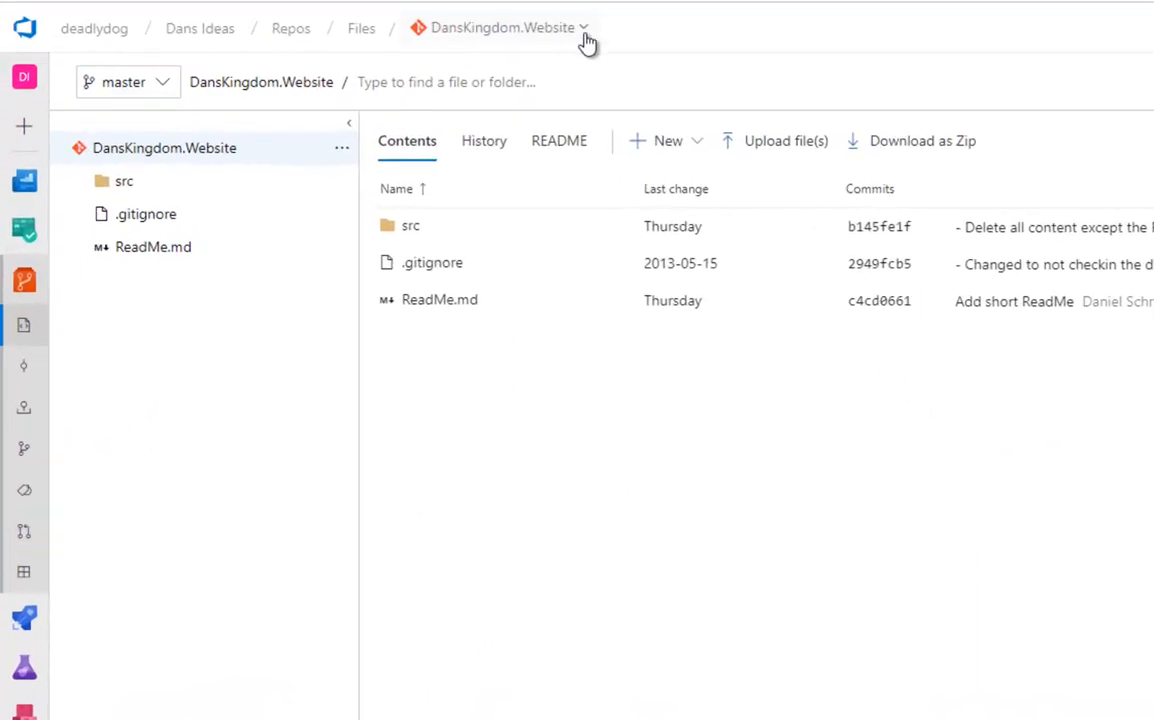
pyautogui.click(117, 185)
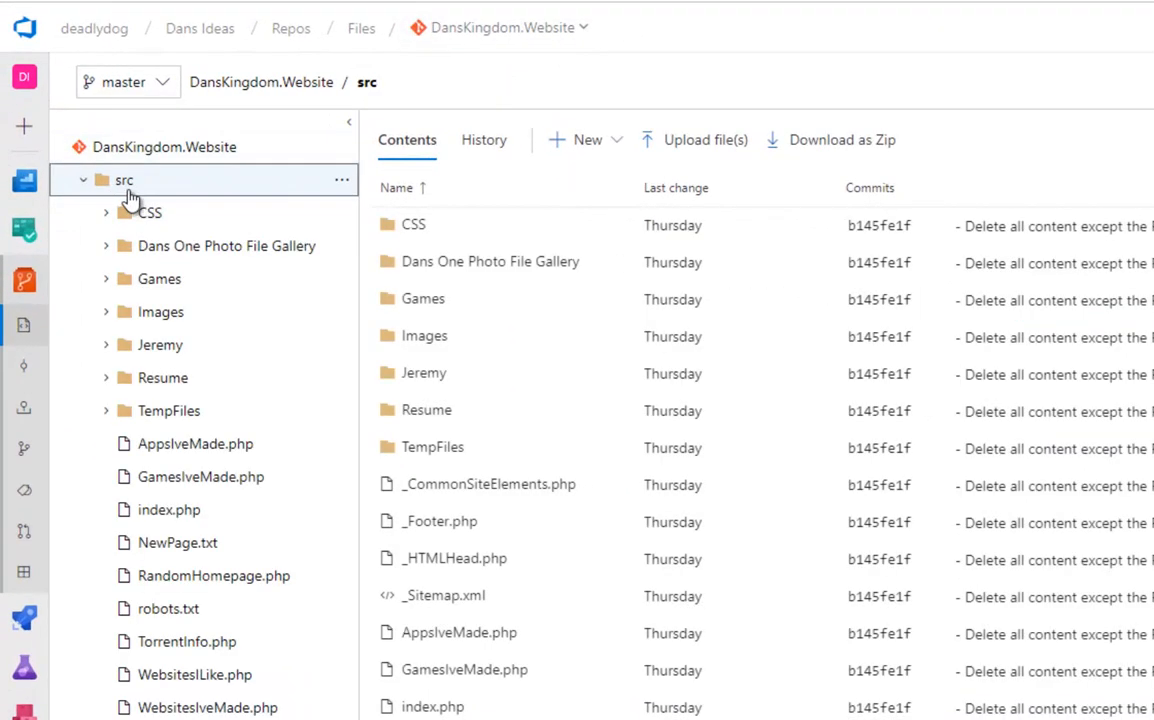
pyautogui.click(86, 183)
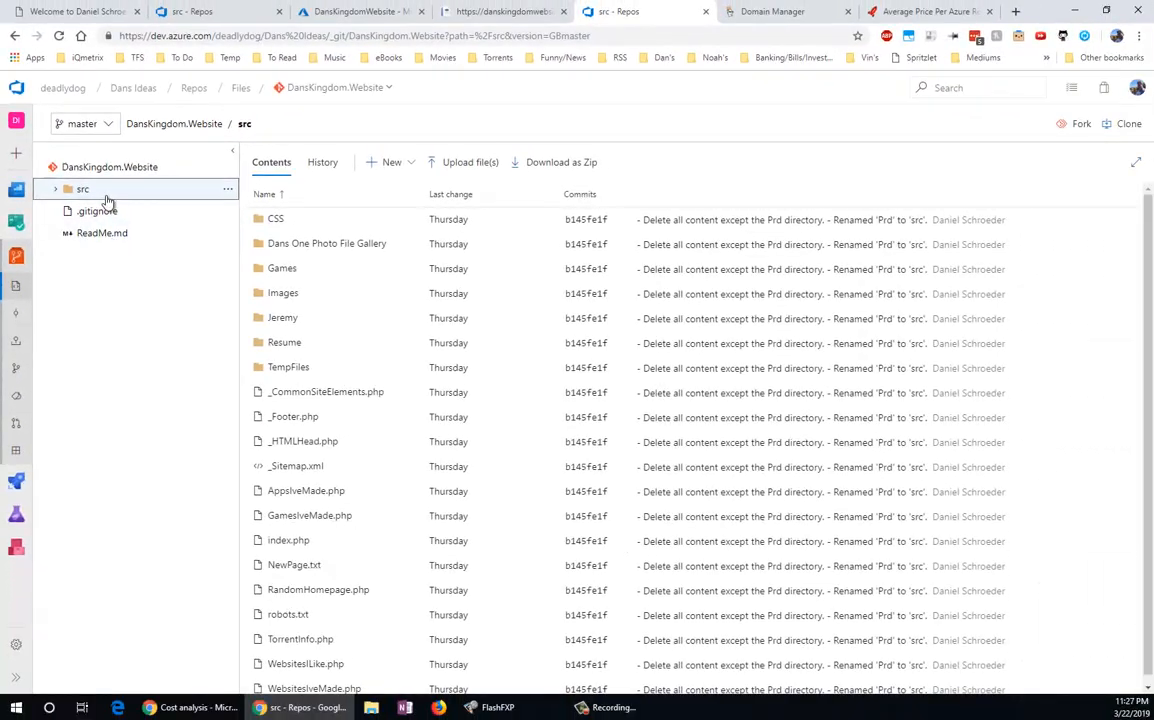
pyautogui.click(510, 13)
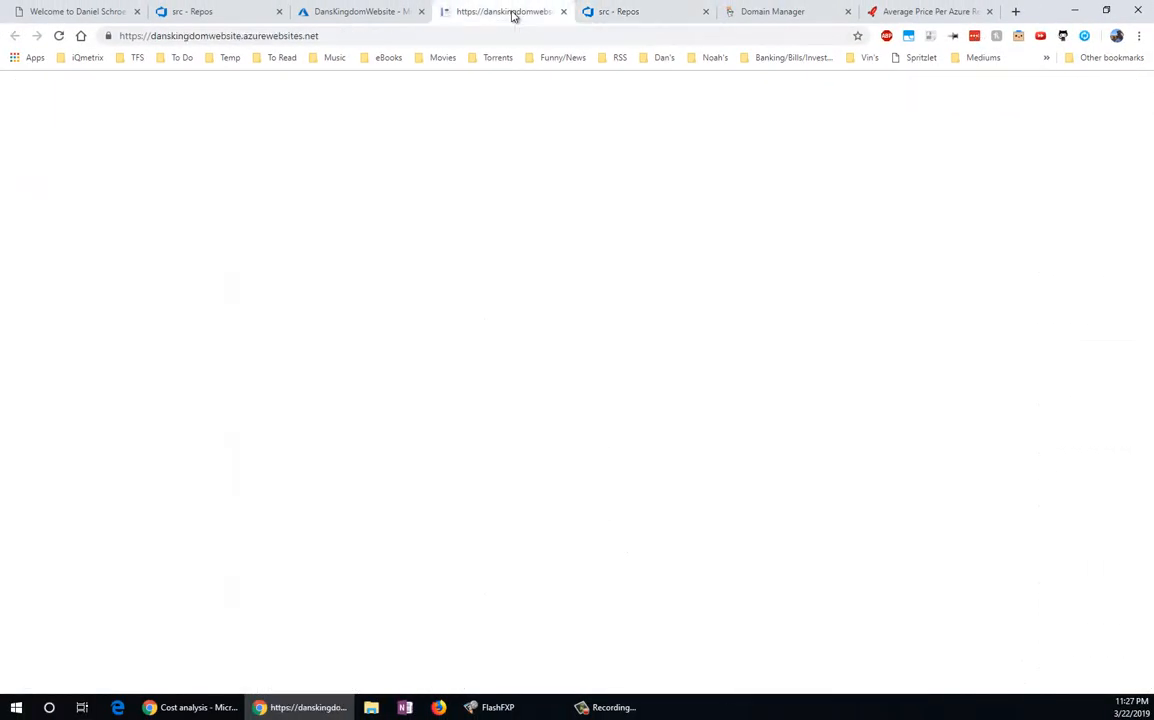
pyautogui.click(368, 12)
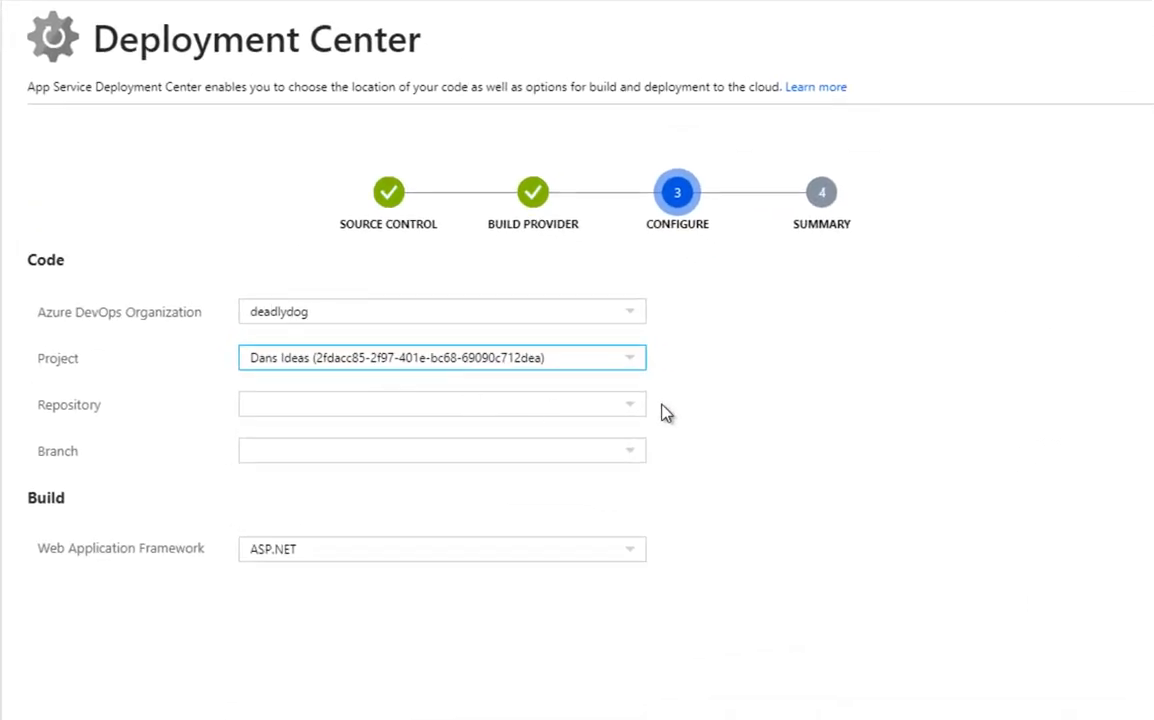
# Select the DansKingdom.Website repository and its master branch as the code to deploy
pyautogui.click(634, 406)
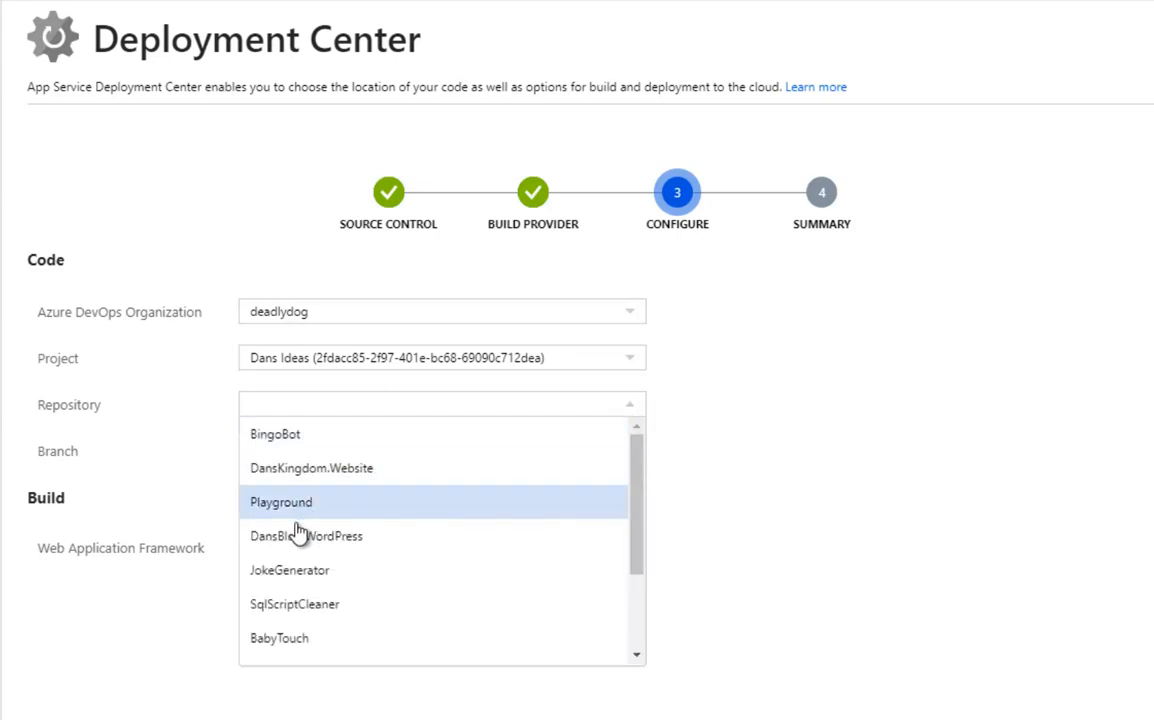
pyautogui.click(343, 469)
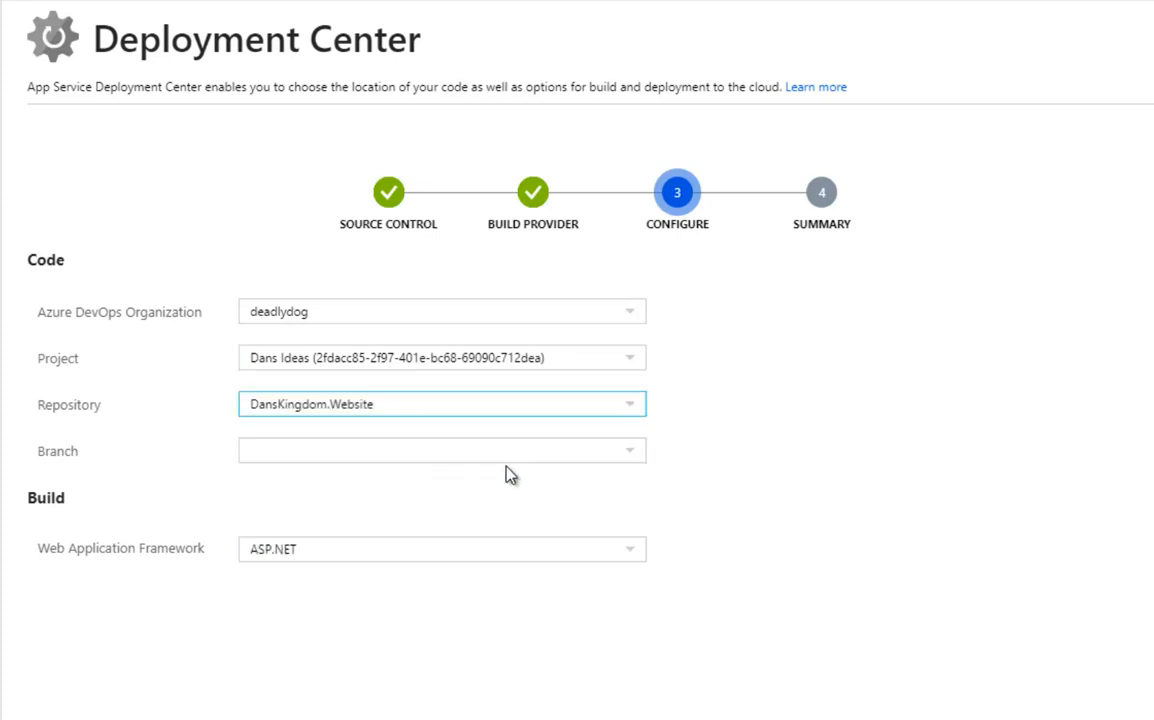
pyautogui.click(634, 452)
pyautogui.click(268, 457)
pyautogui.scroll(-1, 750, 415)
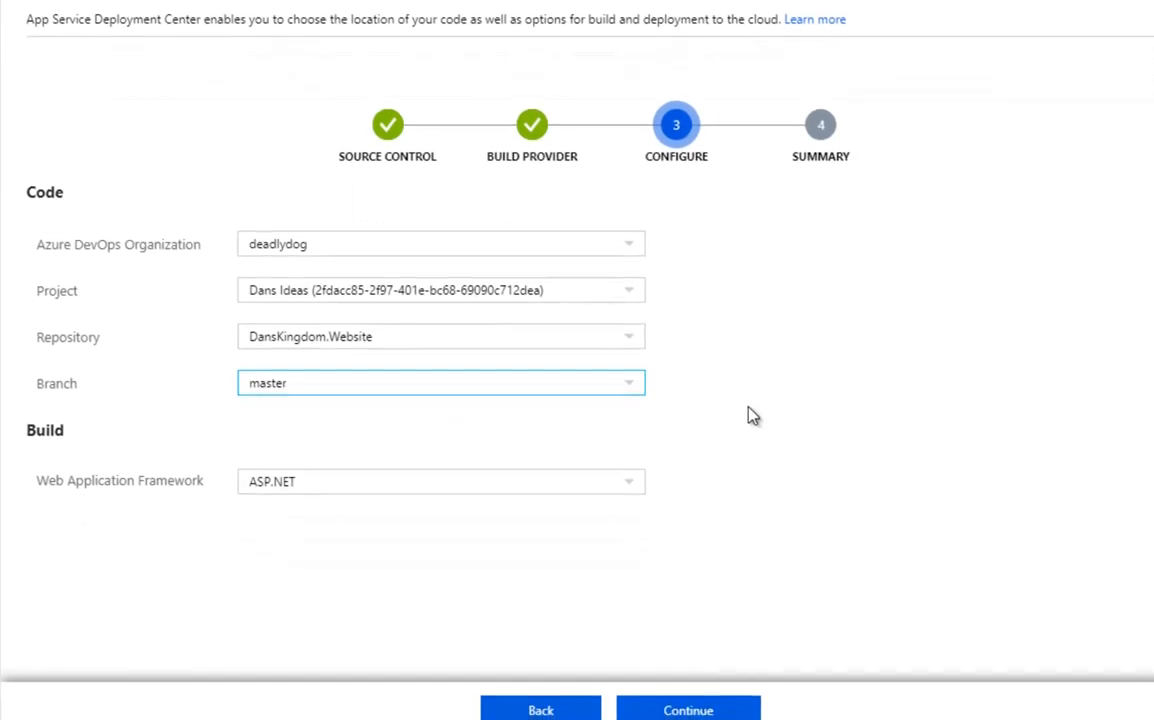
# Set the build's web application framework to PHP and its working directory to src, checking the folder against the repository
pyautogui.click(628, 464)
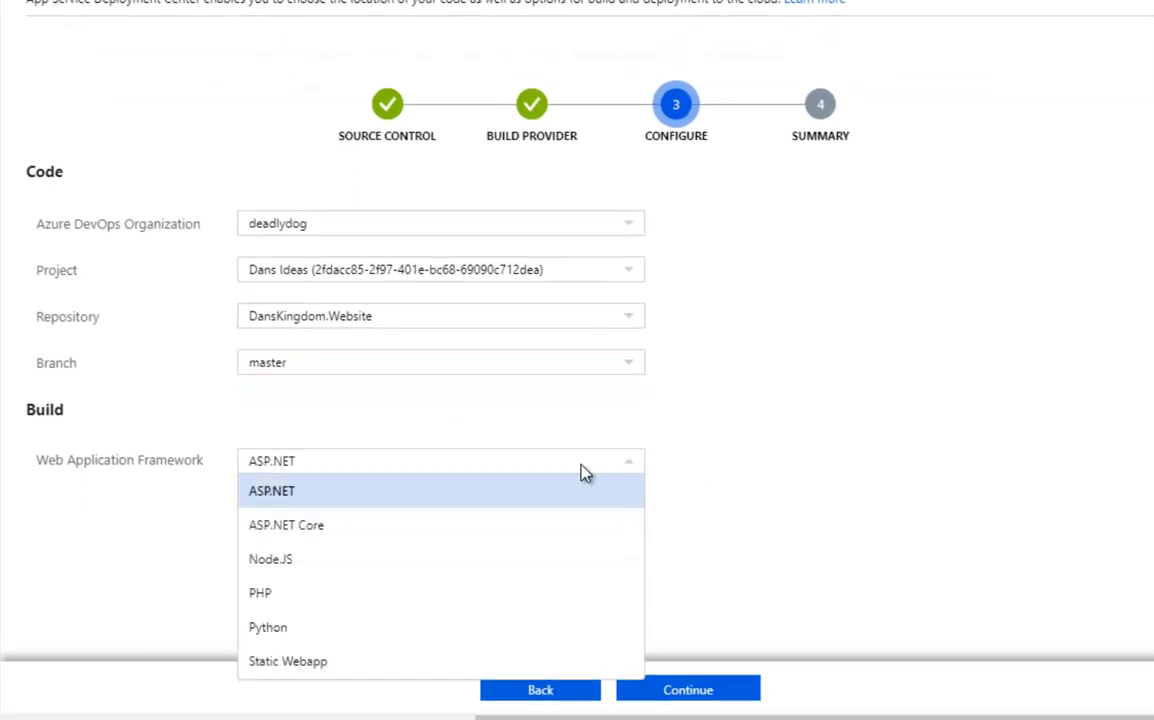
pyautogui.click(281, 597)
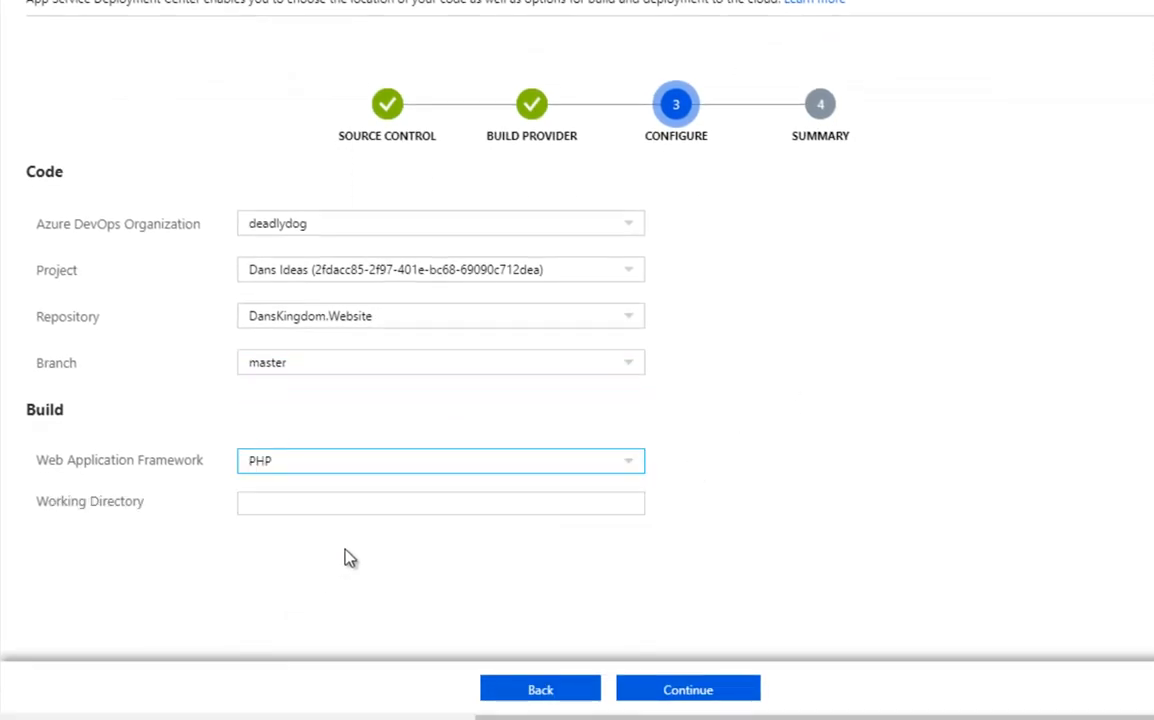
pyautogui.click(303, 505)
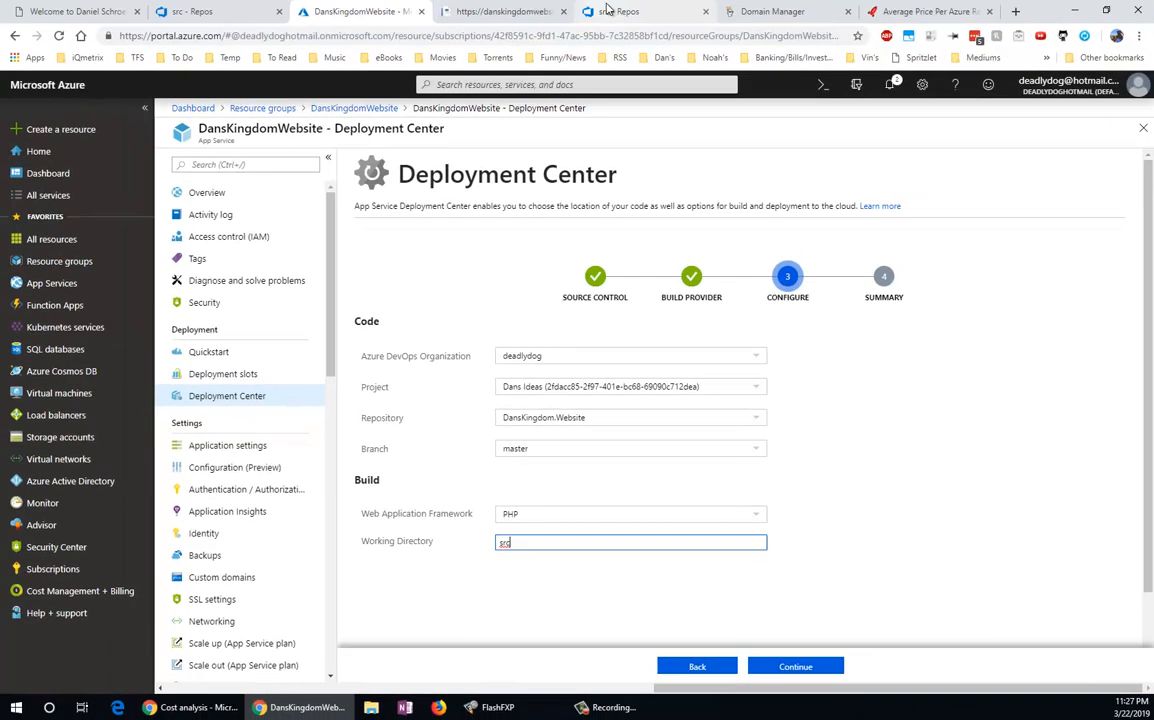
pyautogui.click(606, 12)
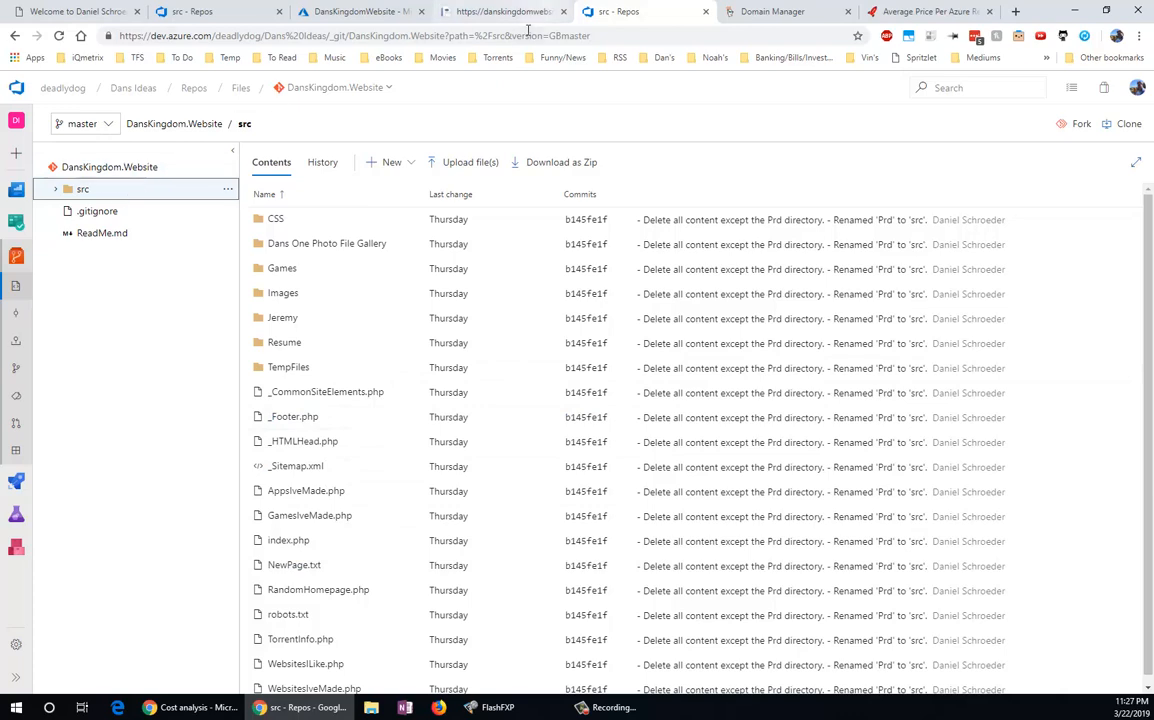
pyautogui.click(372, 12)
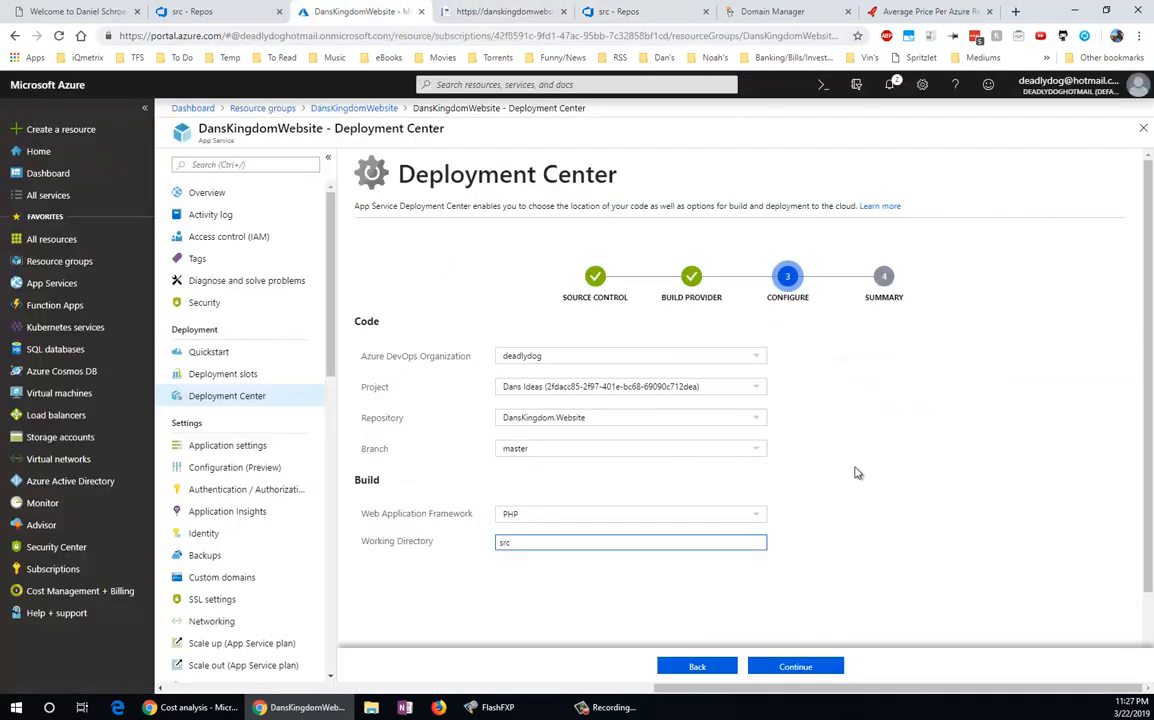
# Accept the PHP build configuration with src as the working directory and finish the continuous deployment setup
pyautogui.click(800, 666)
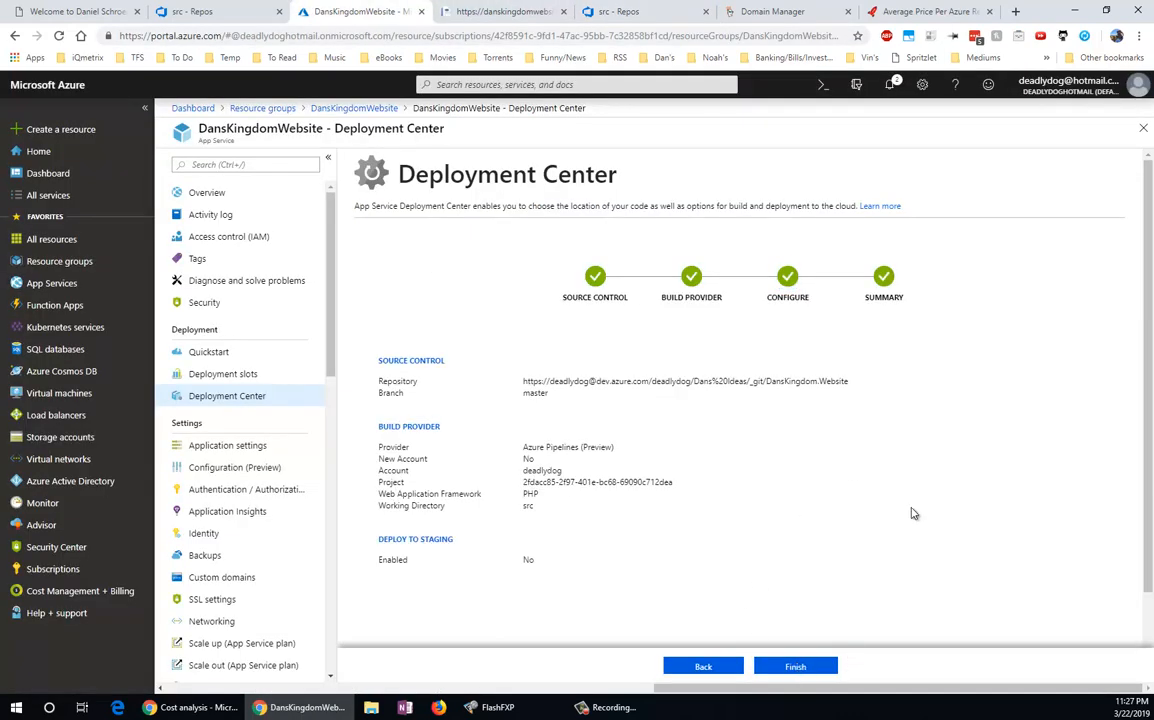
pyautogui.click(795, 666)
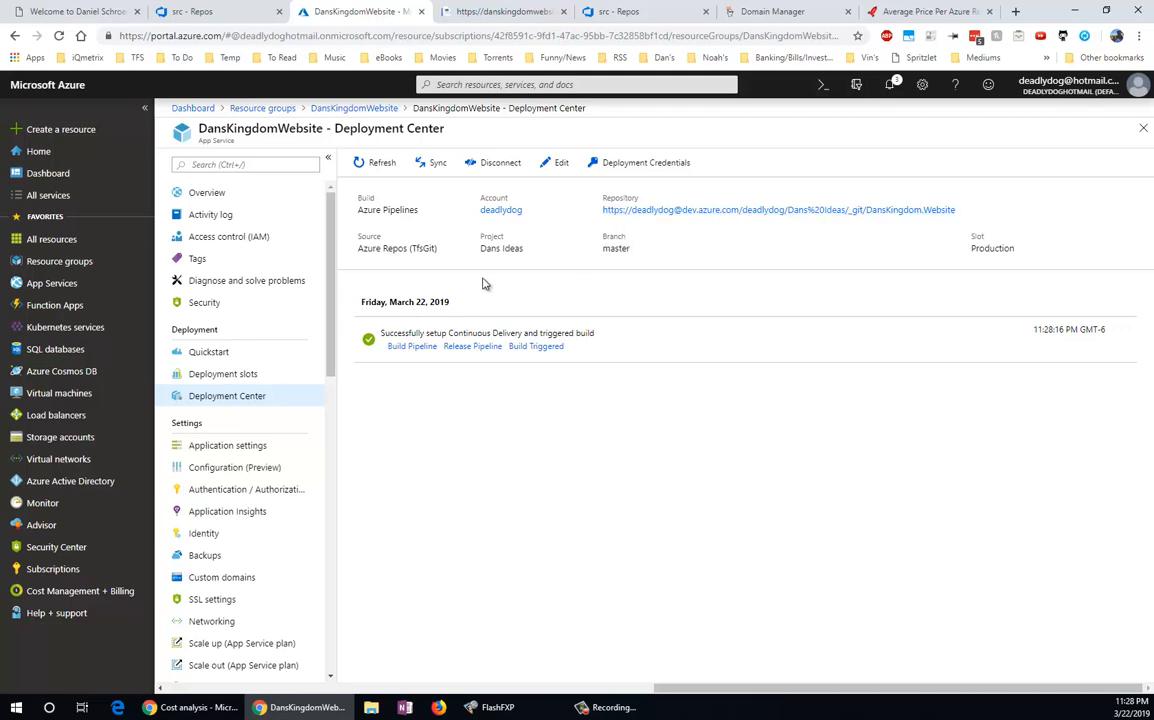
# Switch to Azure DevOps and view the build history of the danskingdomwebsite - CI pipeline among all build pipelines
pyautogui.click(605, 20)
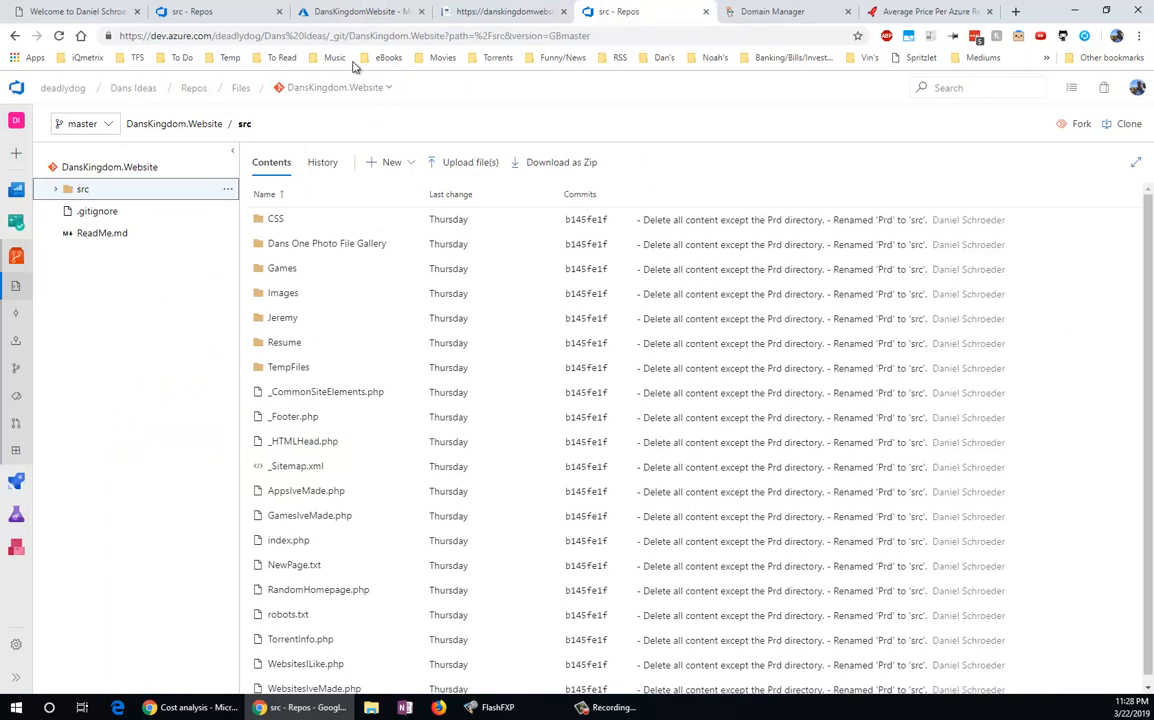
pyautogui.moveTo(15, 480)
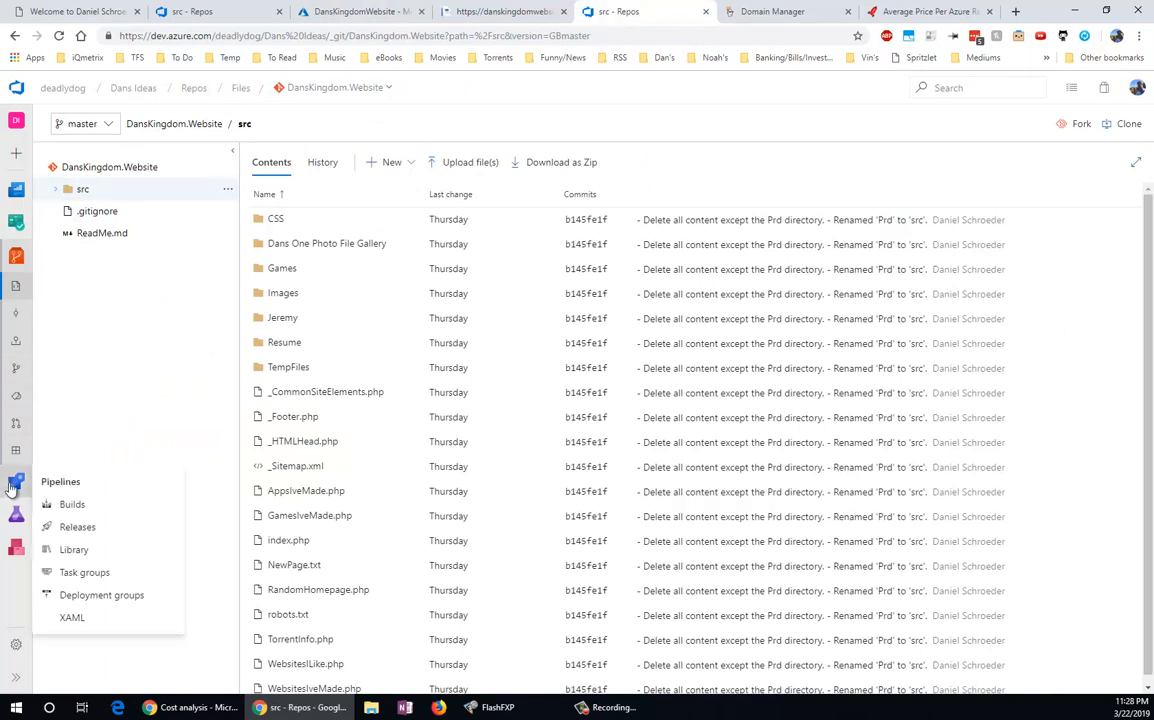
pyautogui.click(80, 505)
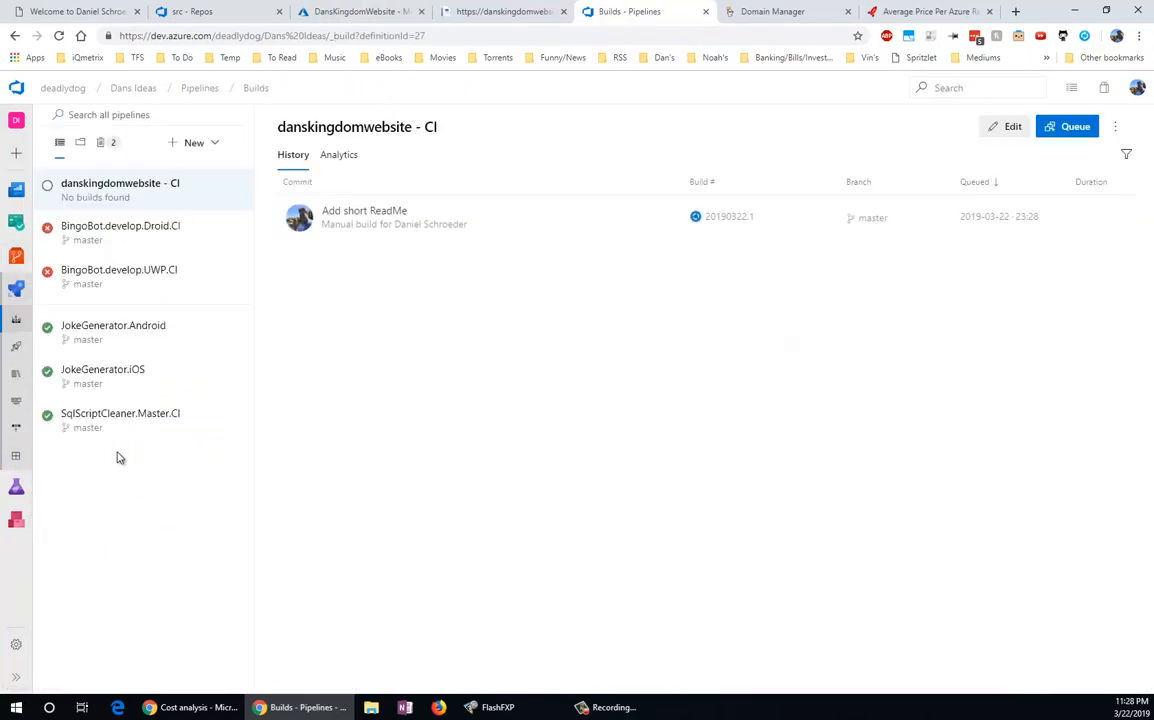
pyautogui.click(80, 142)
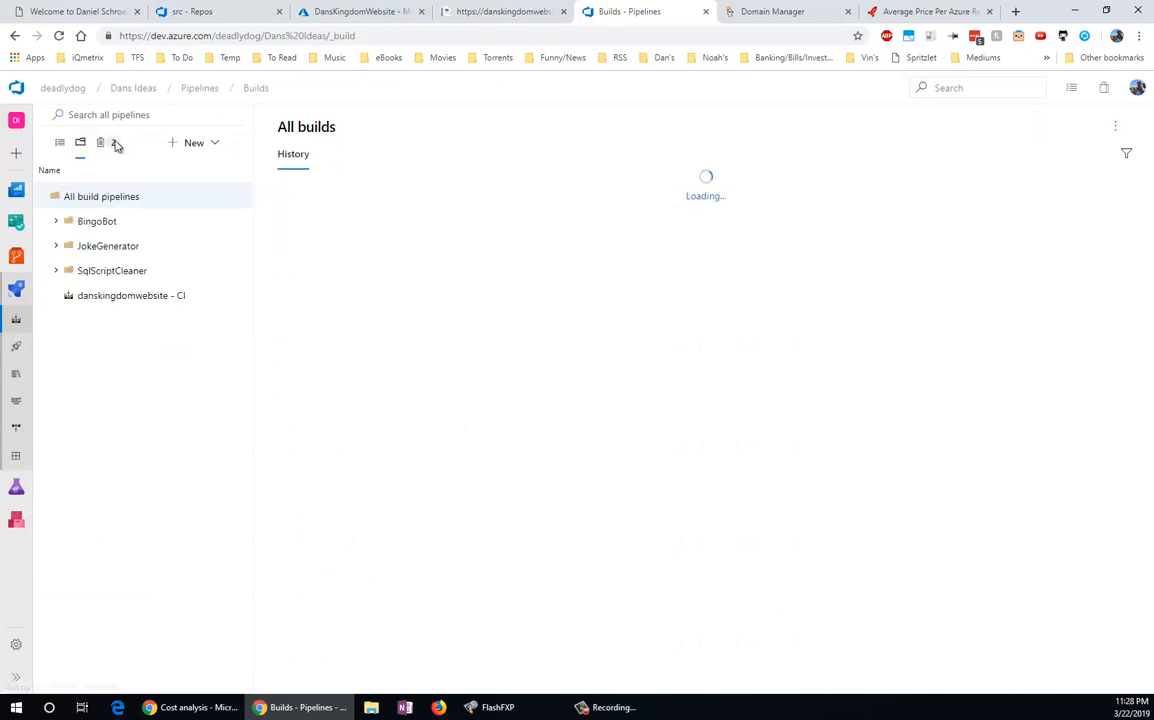
pyautogui.click(122, 298)
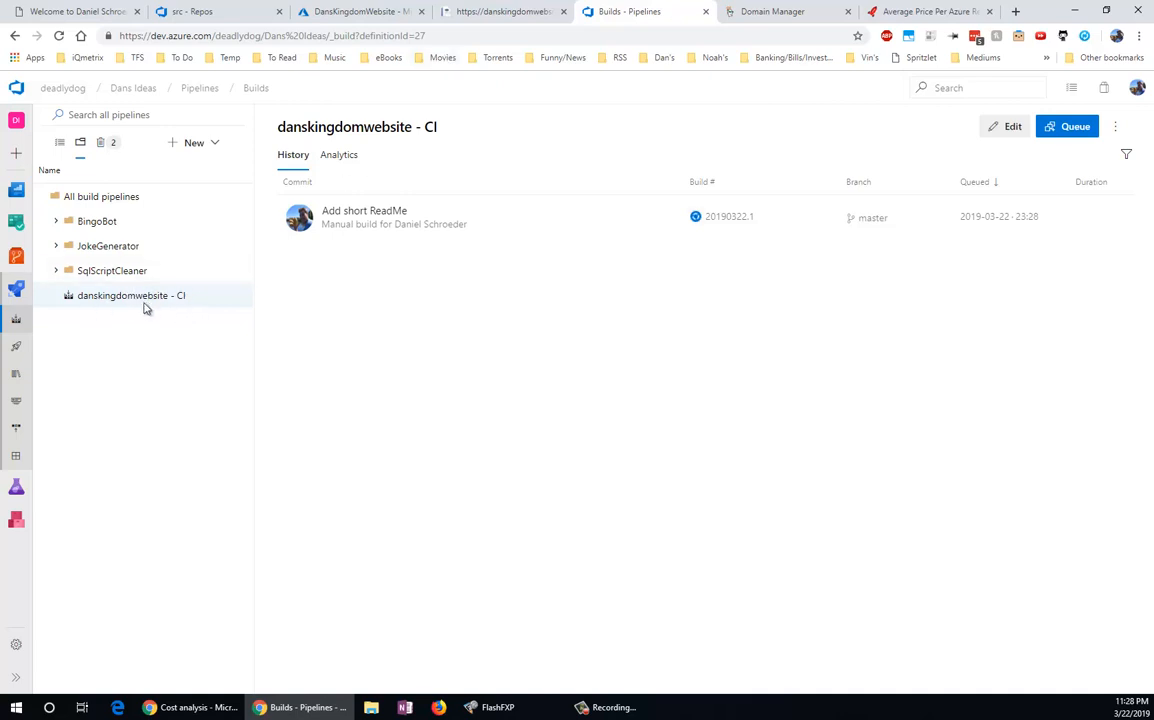
# Open the project's releases in a separate browser tab and view the danskingdomwebsite - CD release pipeline
pyautogui.middleClick(17, 348)
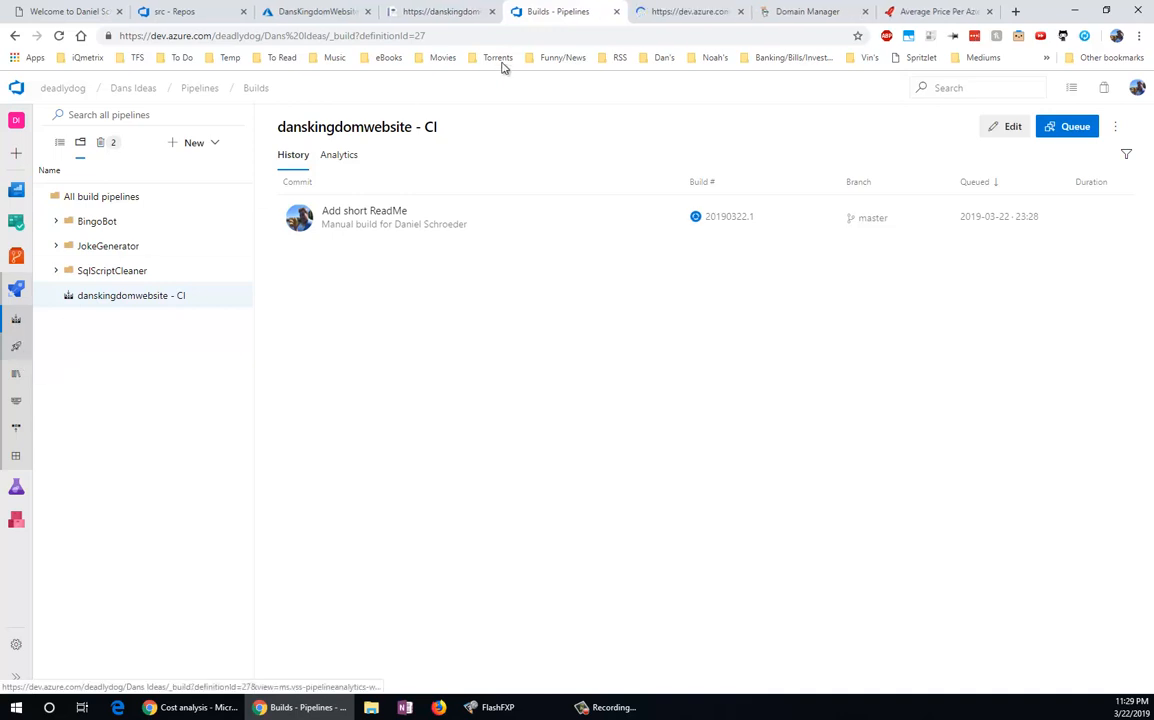
pyautogui.click(674, 12)
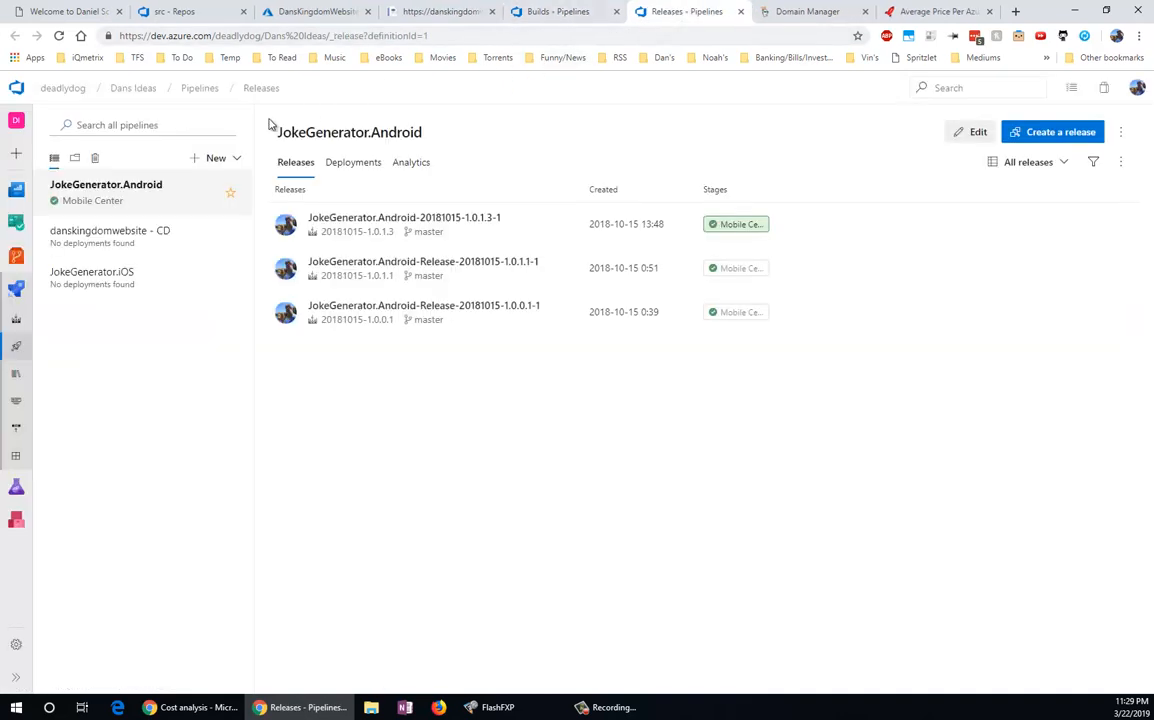
pyautogui.click(76, 160)
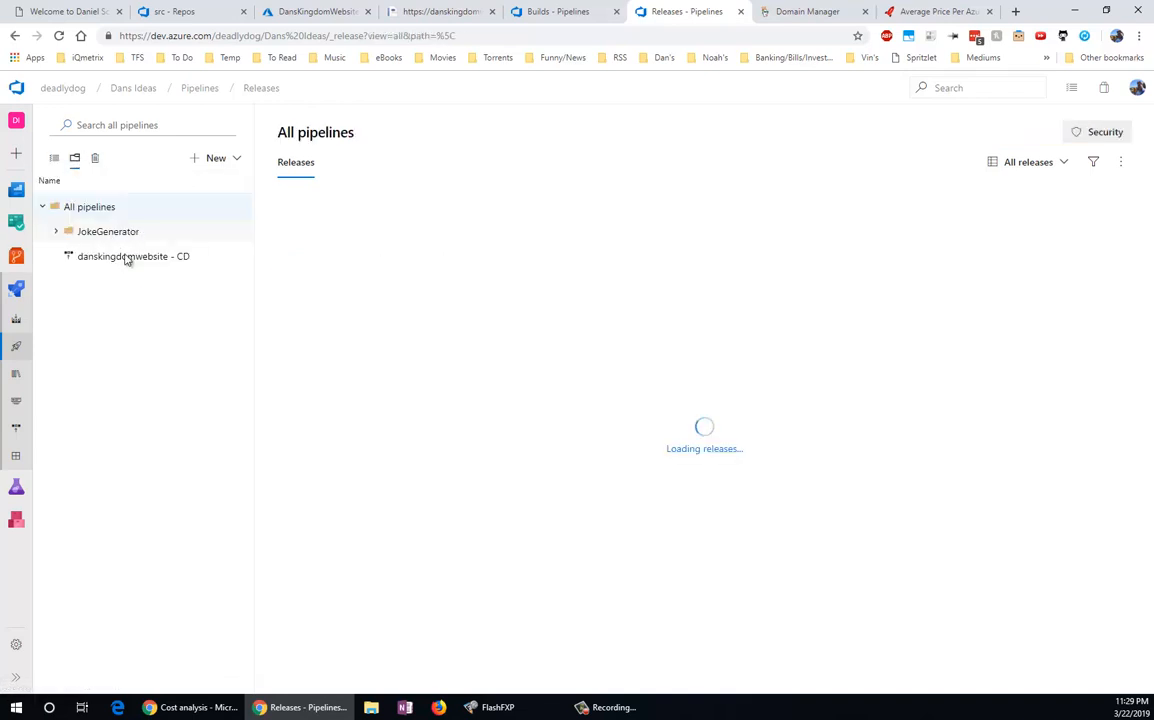
pyautogui.click(128, 258)
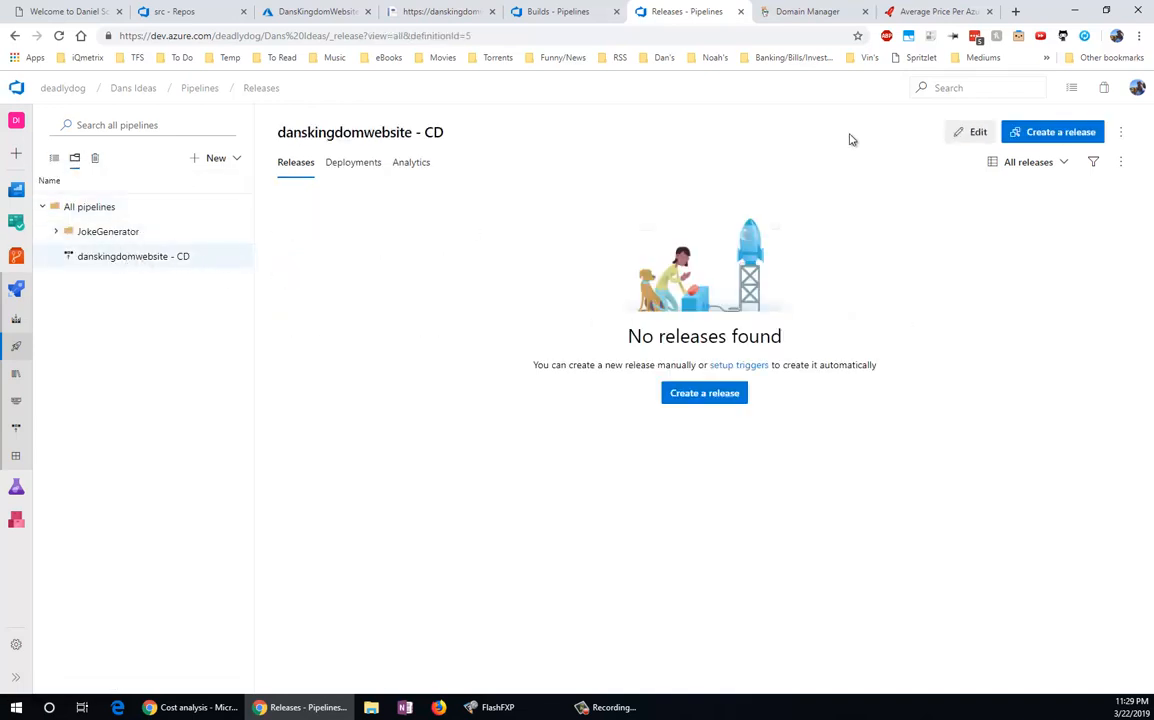
# Open the release pipeline's definition and examine the Production stage's Install Composer Extension and Deploy Azure App Service tasks
pyautogui.click(963, 134)
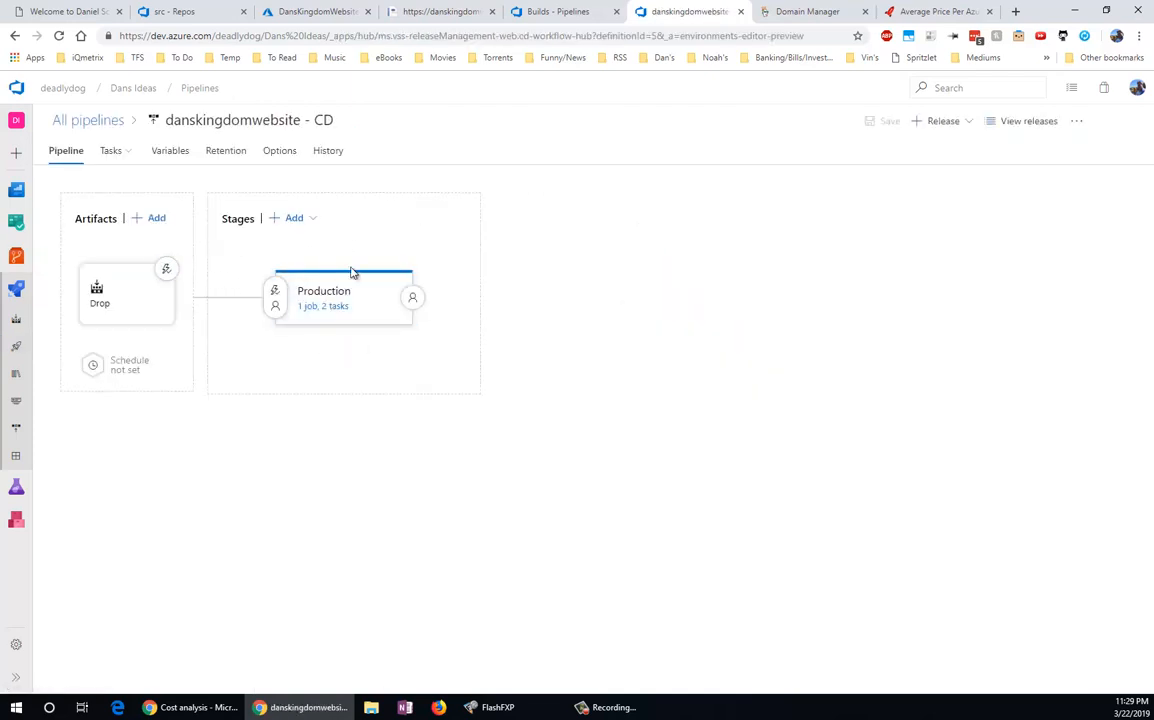
pyautogui.moveTo(366, 301)
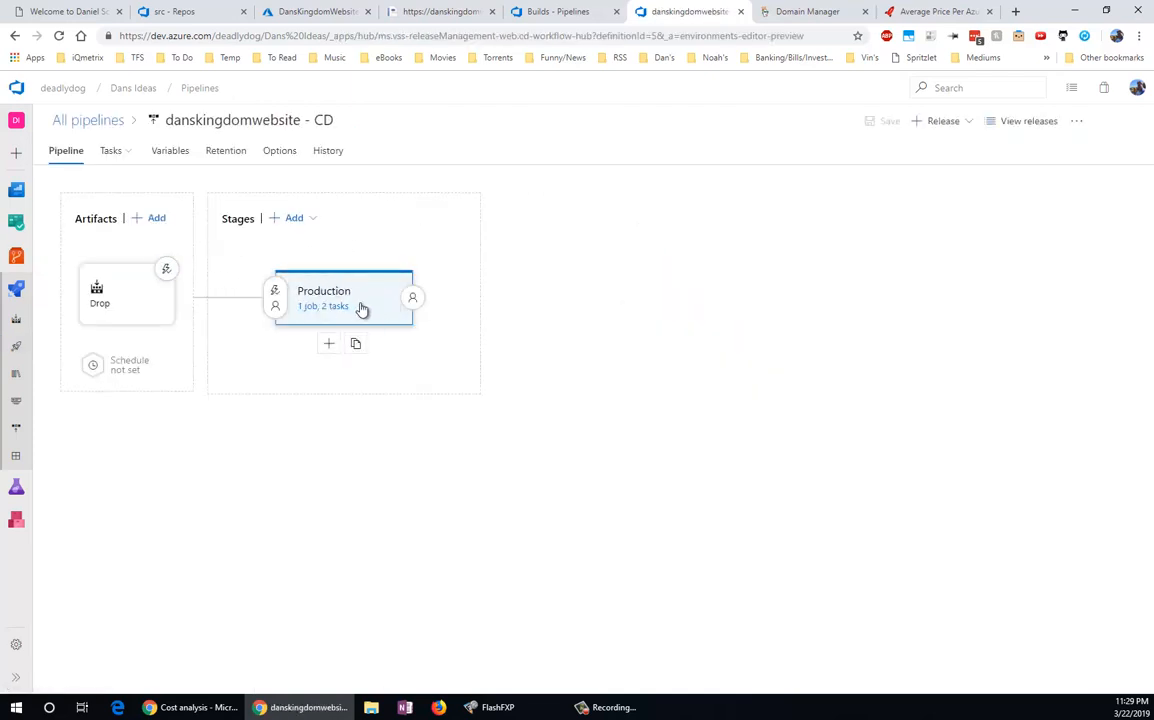
pyautogui.click(336, 308)
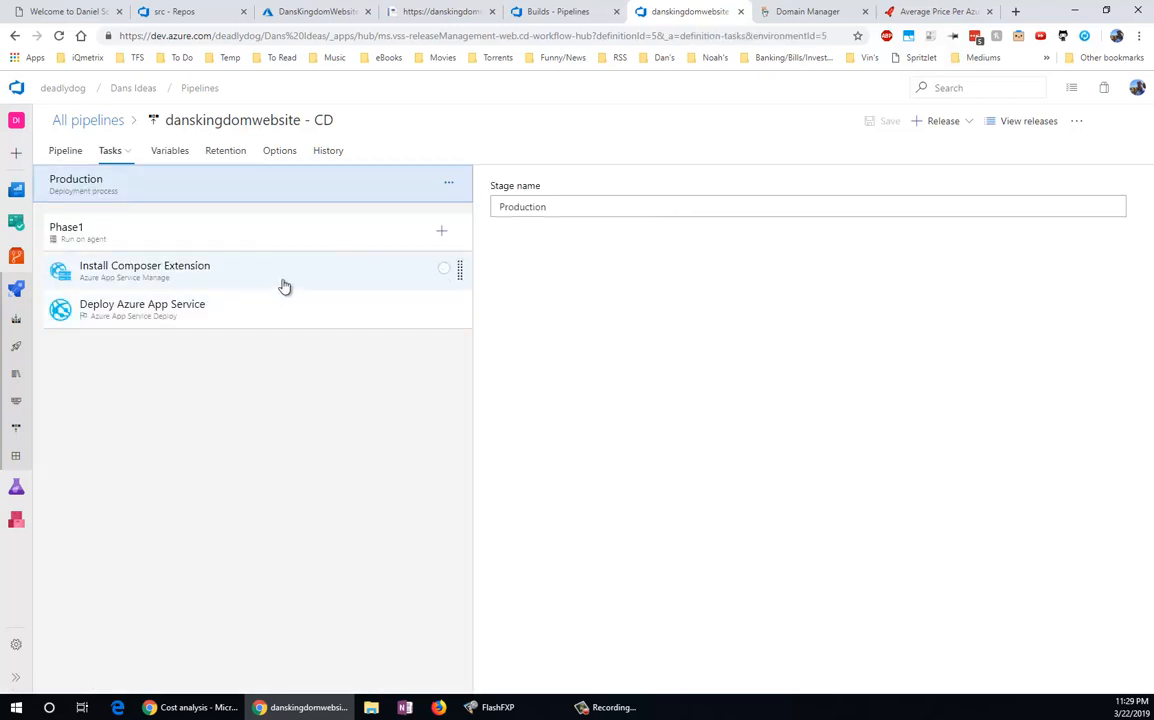
pyautogui.click(231, 279)
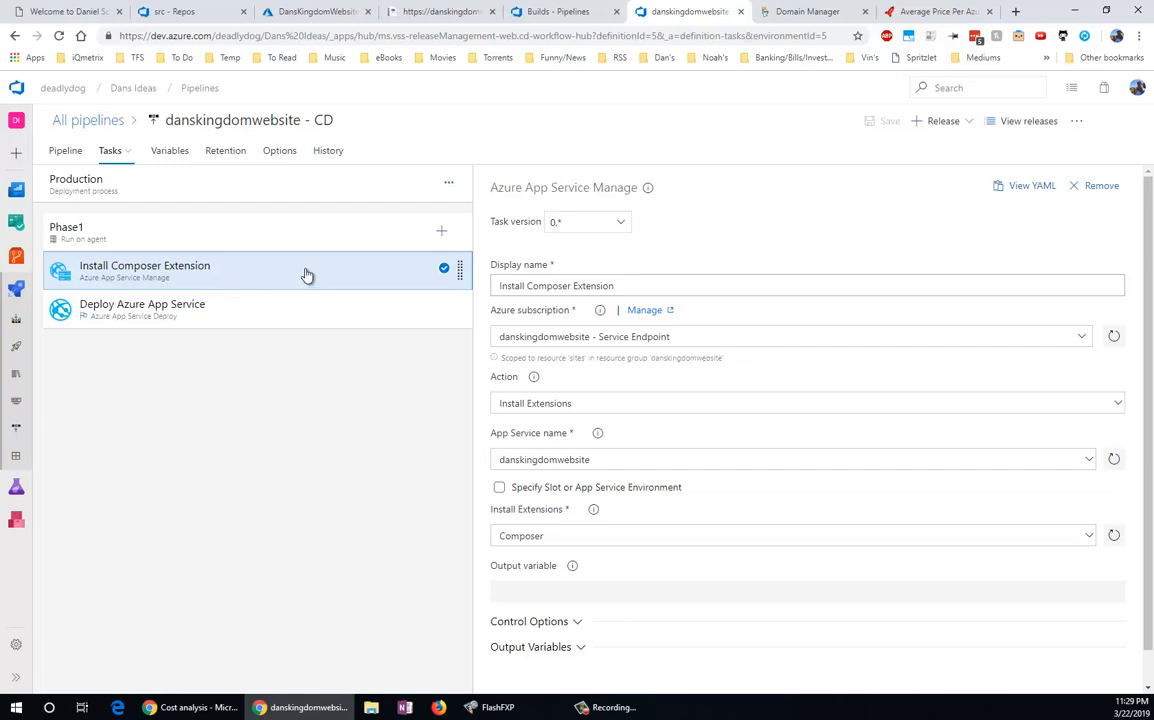
pyautogui.click(206, 314)
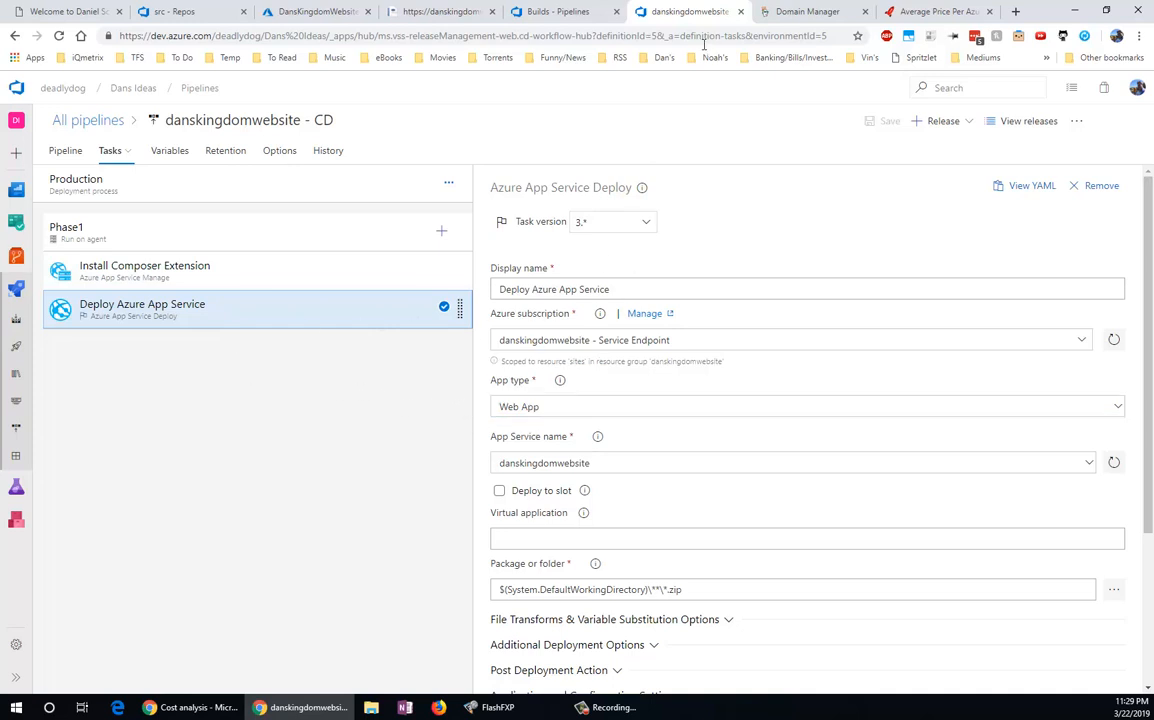
# Check the job logs of the Add short ReadMe build, and return to the danskingdomwebsite - CI build history
pyautogui.click(560, 11)
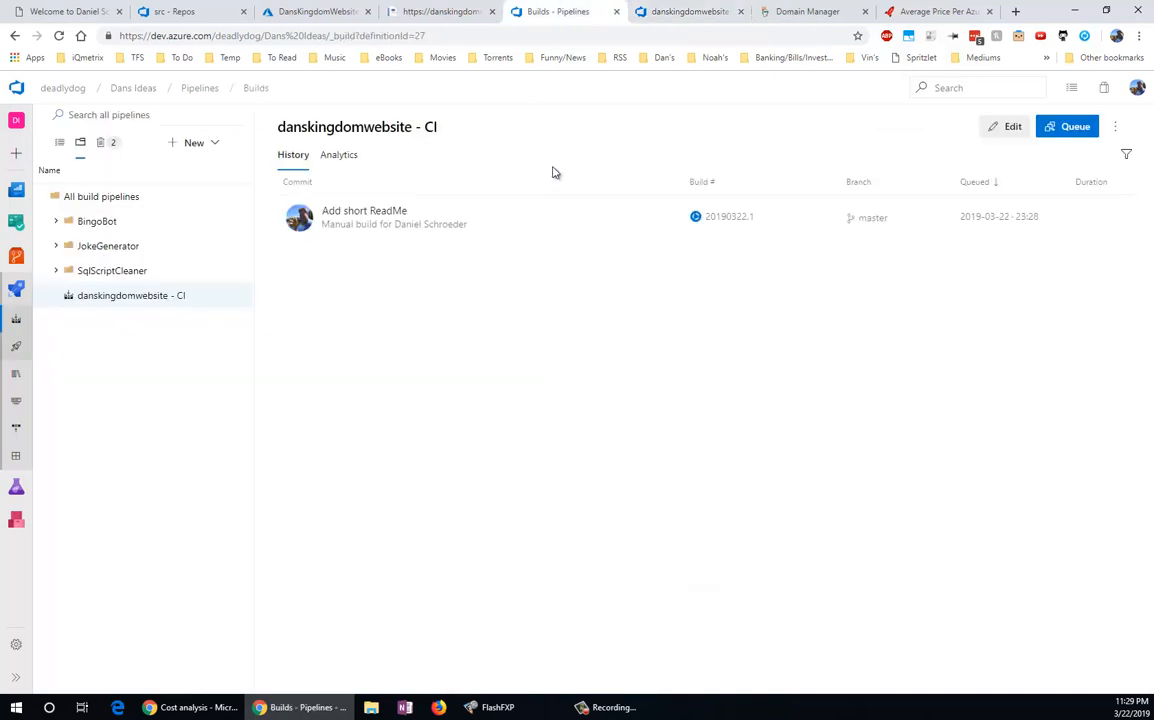
pyautogui.click(379, 214)
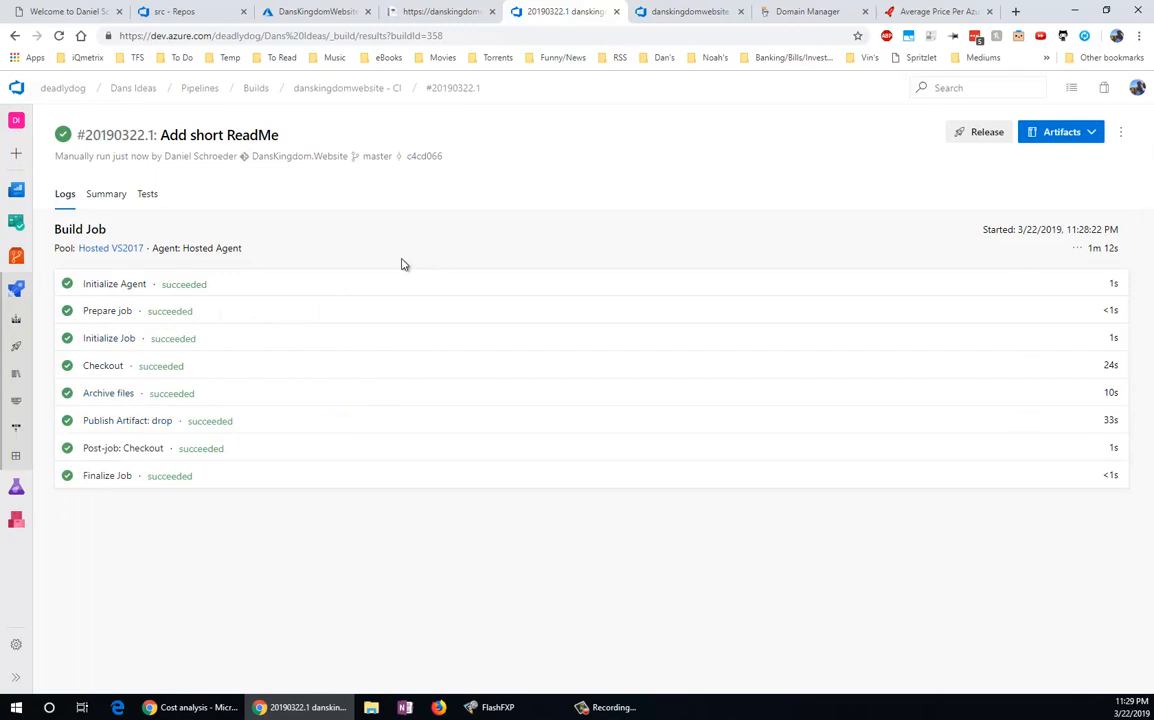
pyautogui.click(256, 89)
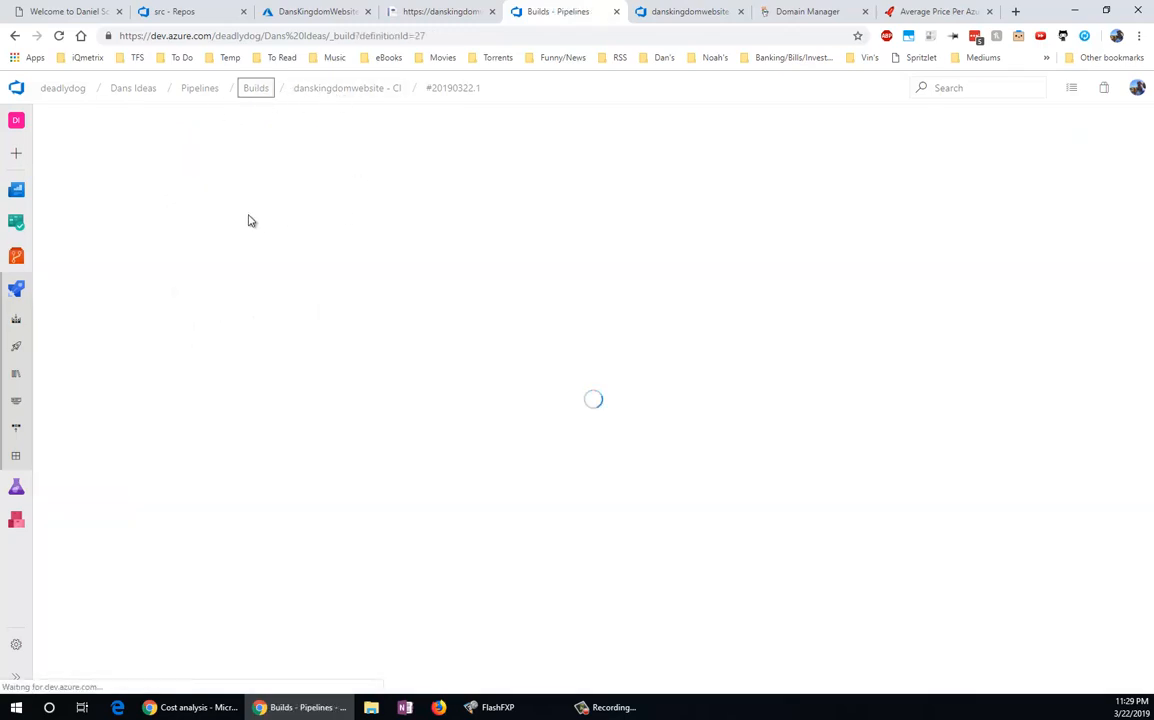
pyautogui.click(80, 142)
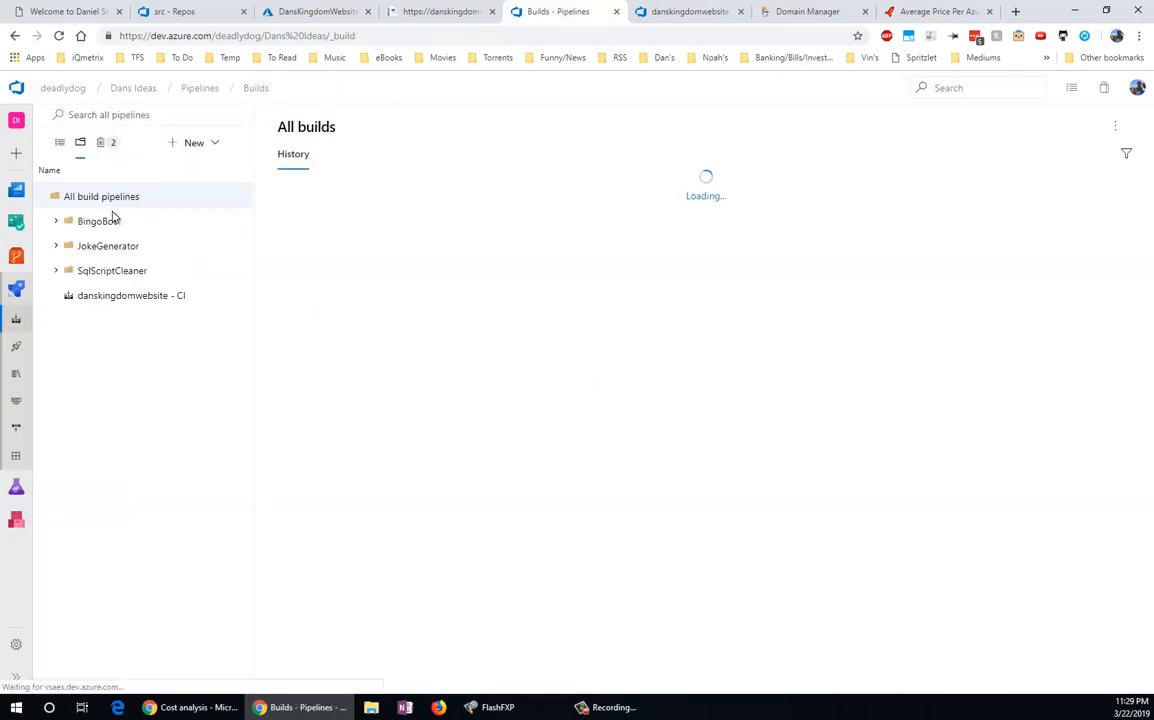
pyautogui.click(115, 297)
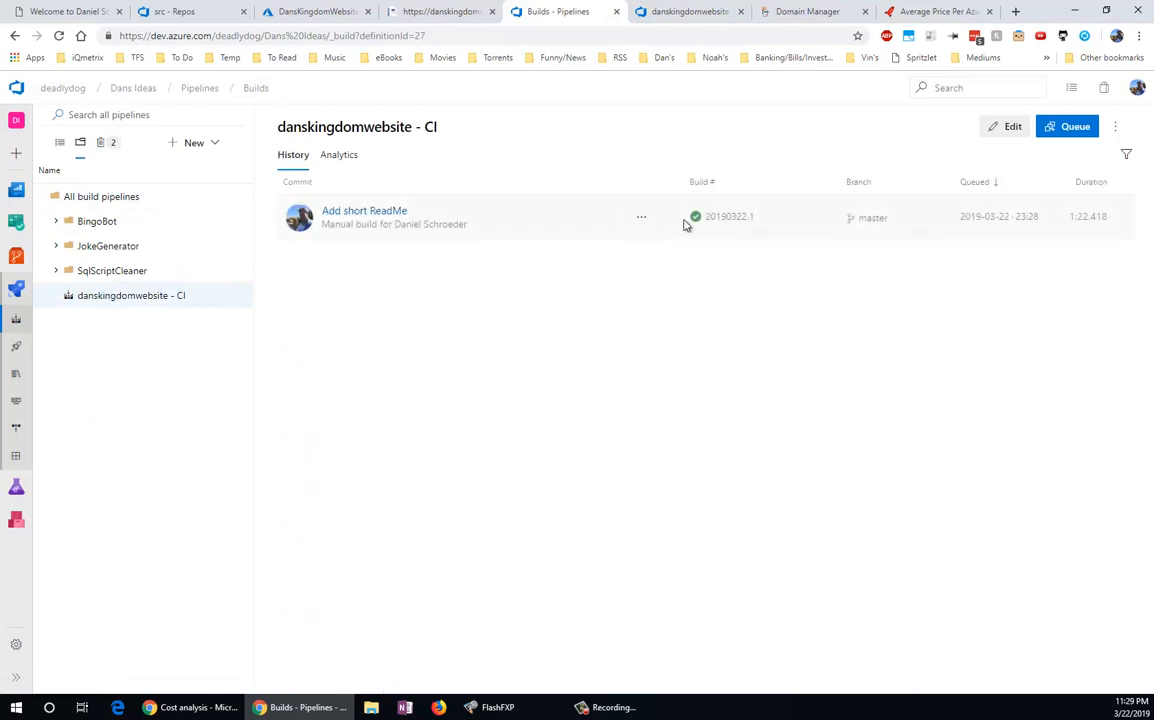
# View the Production deployment logs of Release-1 in the danskingdomwebsite - CD release pipeline
pyautogui.click(690, 12)
pyautogui.click(105, 122)
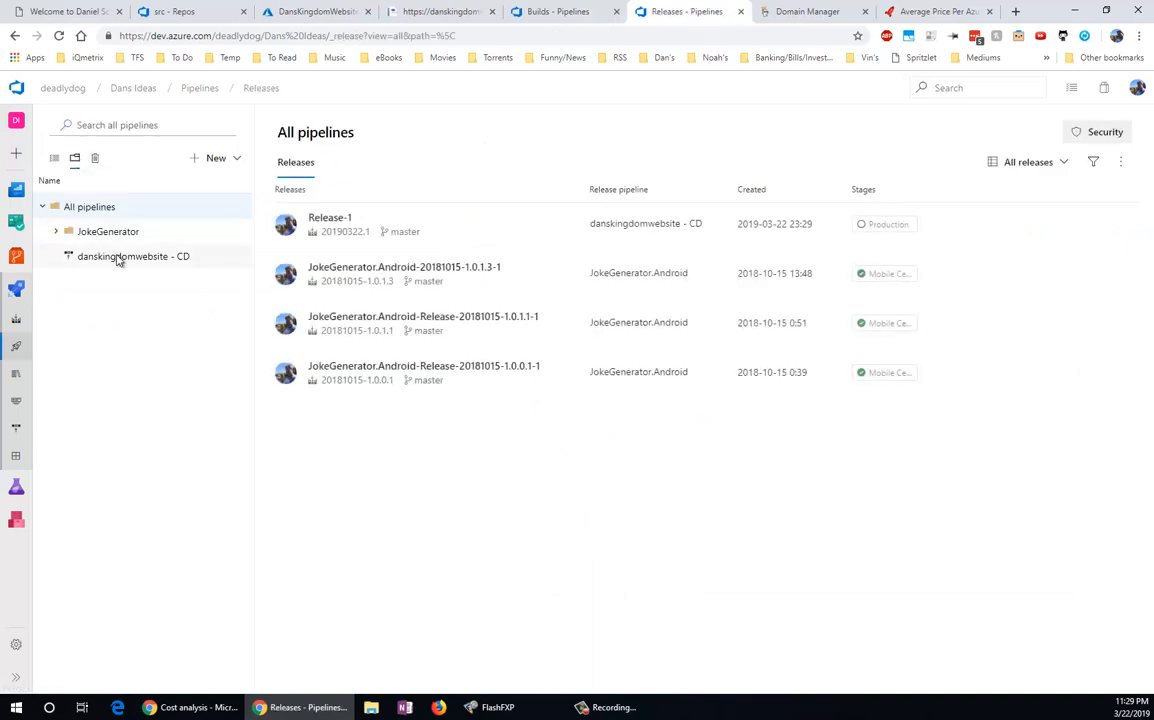
pyautogui.click(116, 258)
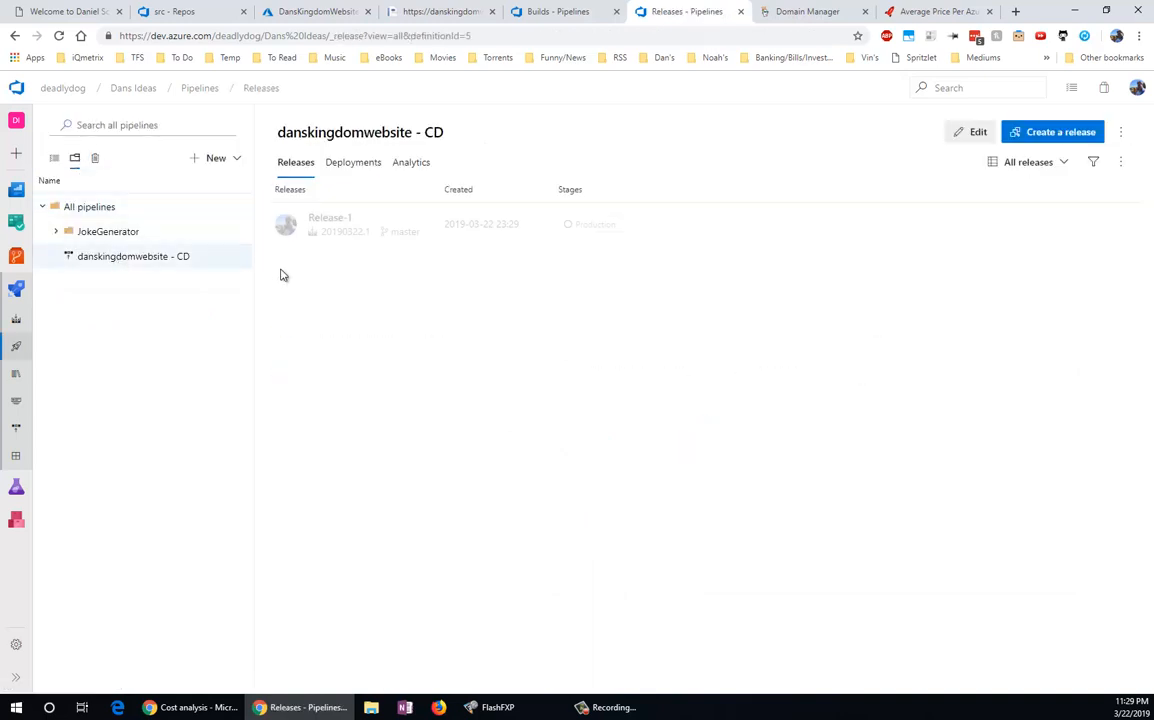
pyautogui.click(575, 226)
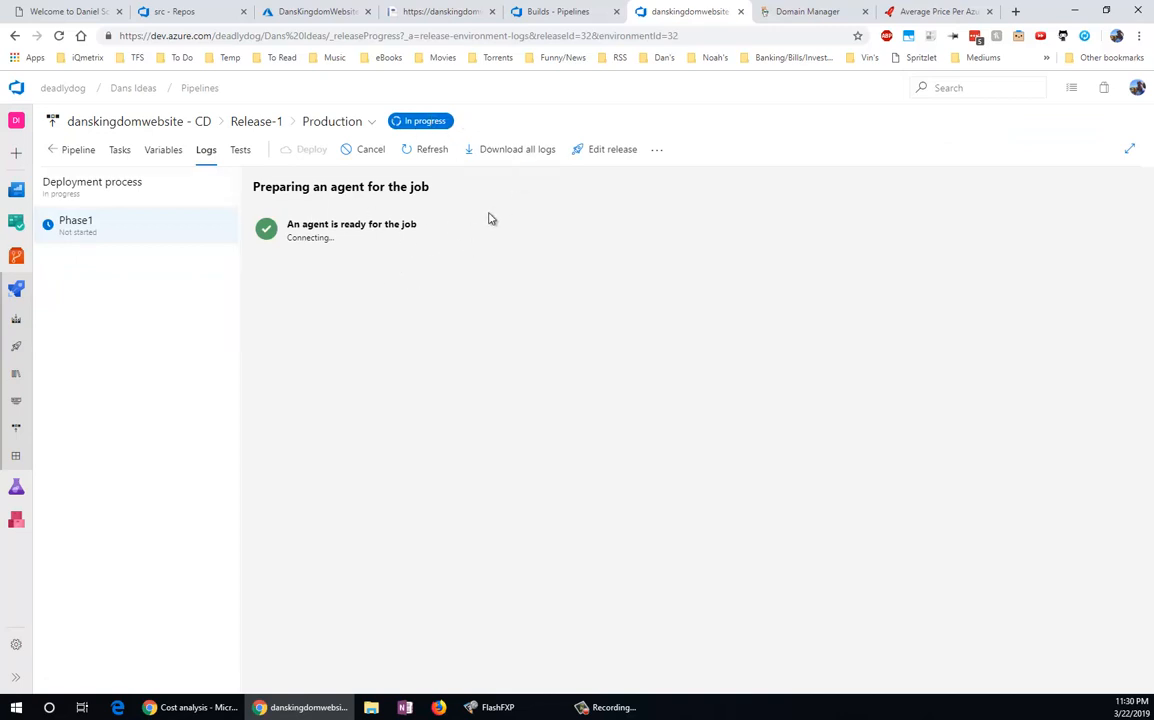
# Rename the danskingdomwebsite - CI build pipeline as DansKingdom.Website and save it without queuing a build, adding a comment about the name update
pyautogui.click(541, 12)
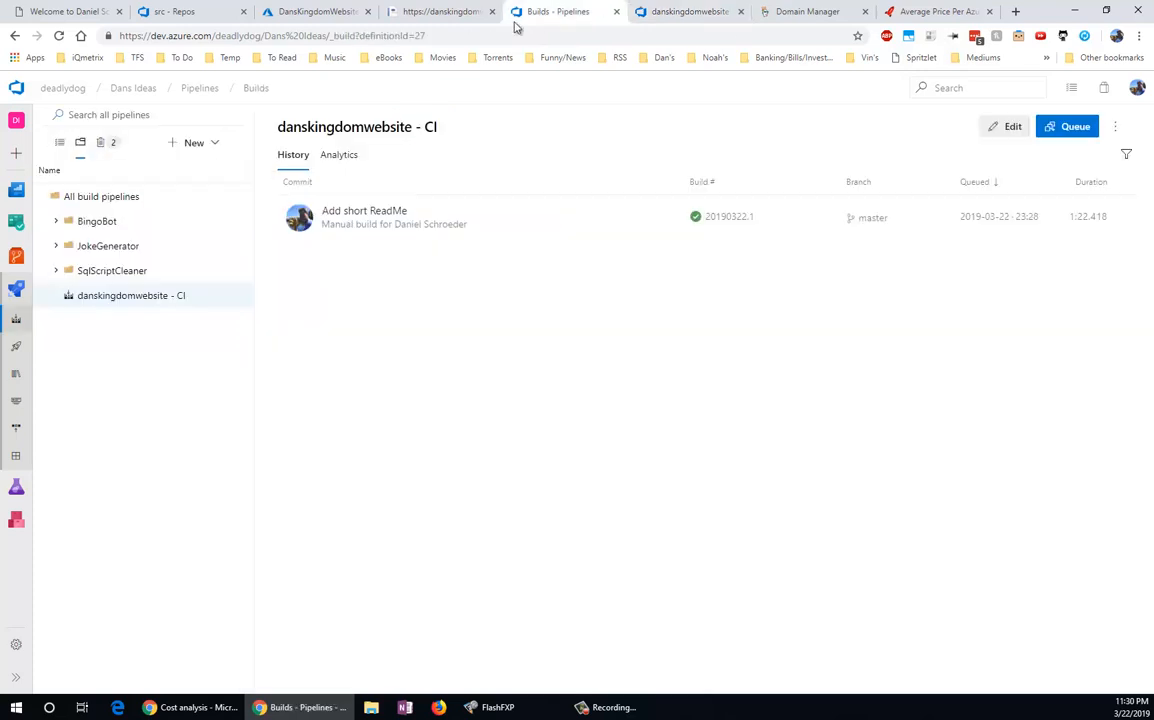
pyautogui.click(1005, 127)
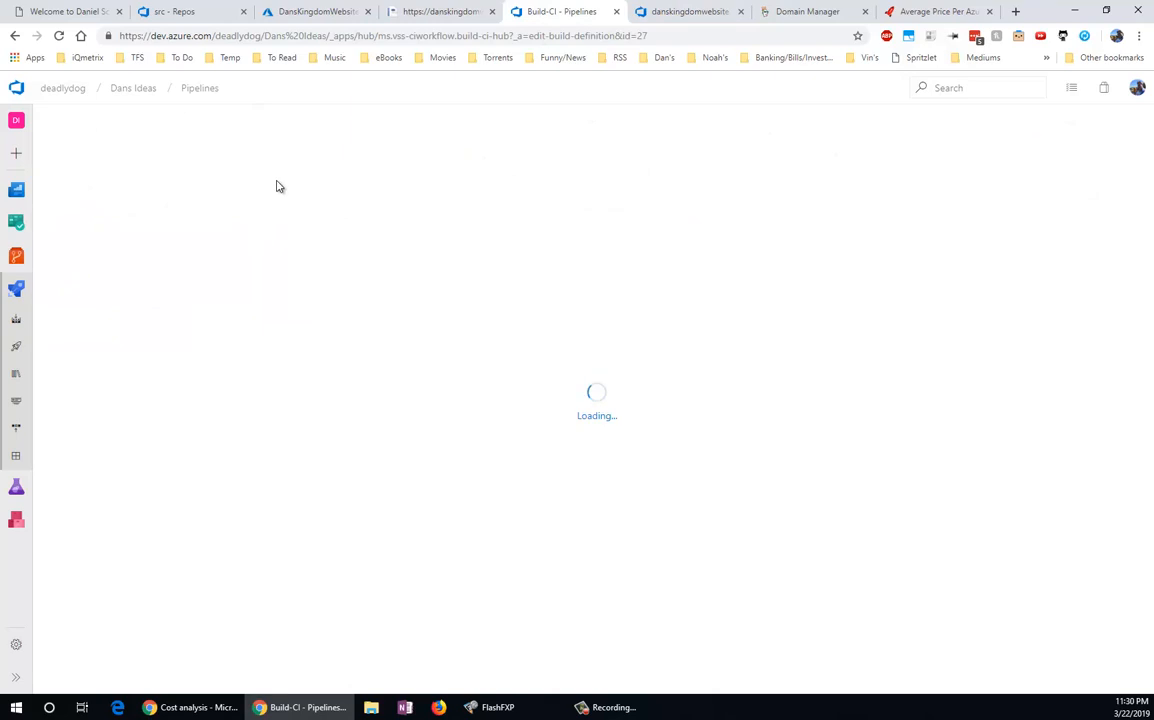
pyautogui.click(269, 120)
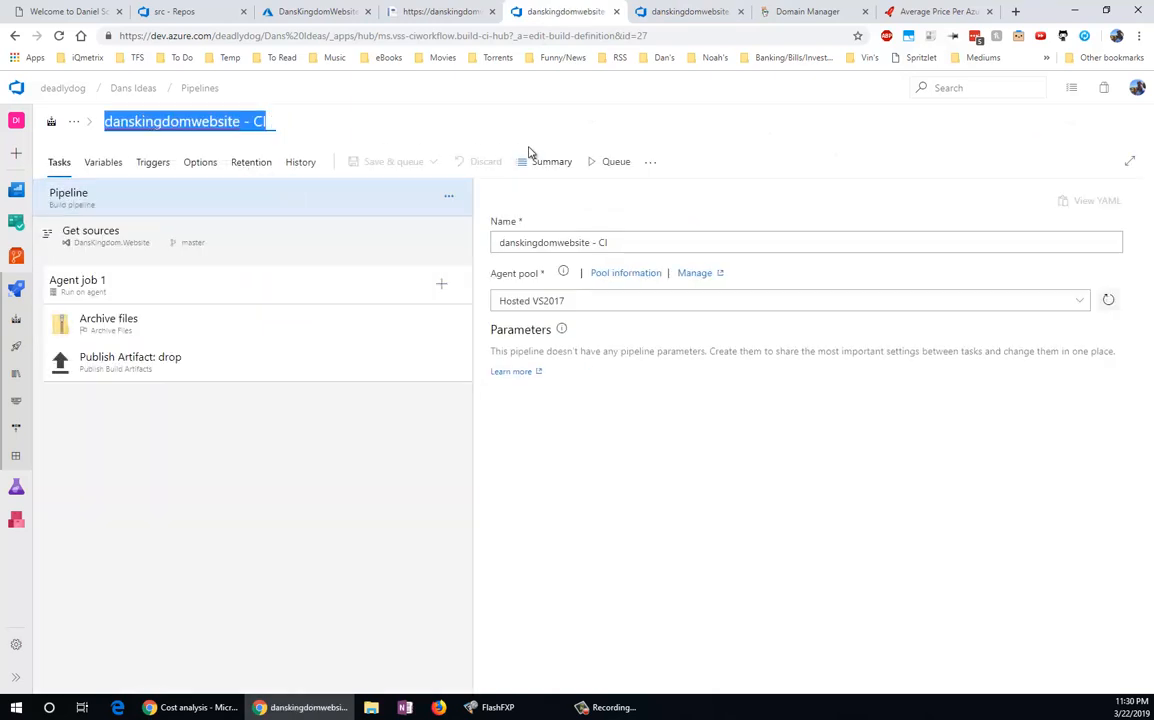
pyautogui.write('DansKingdo')
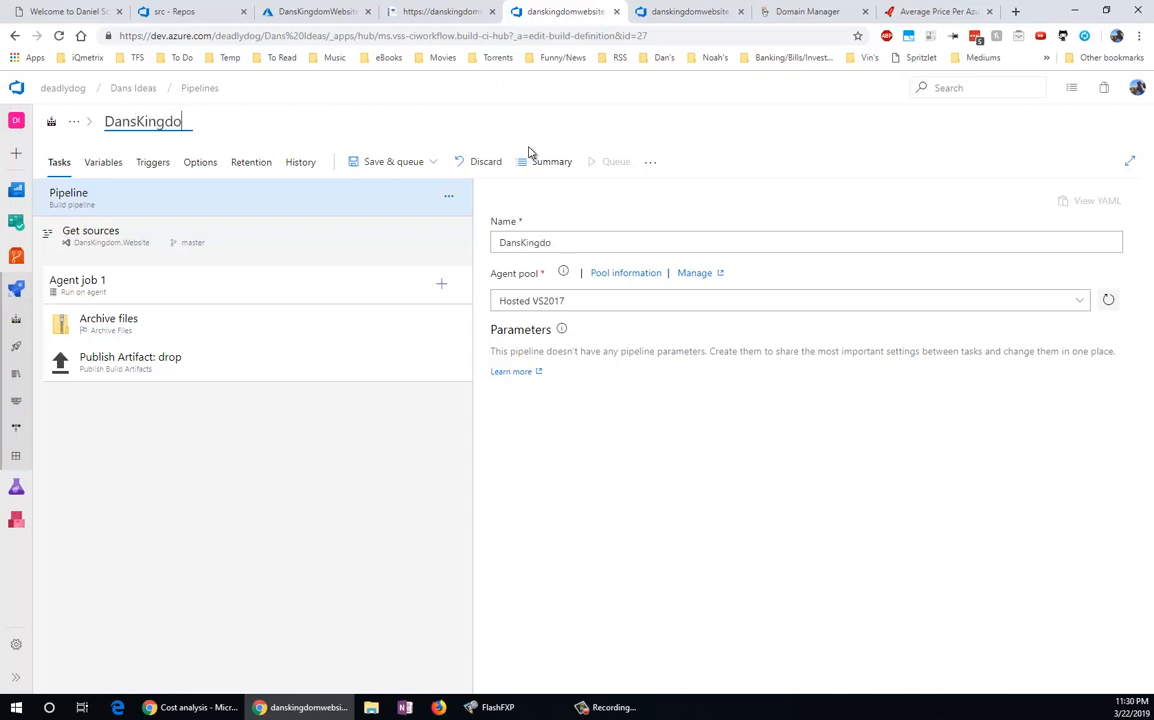
pyautogui.write('m.Website')
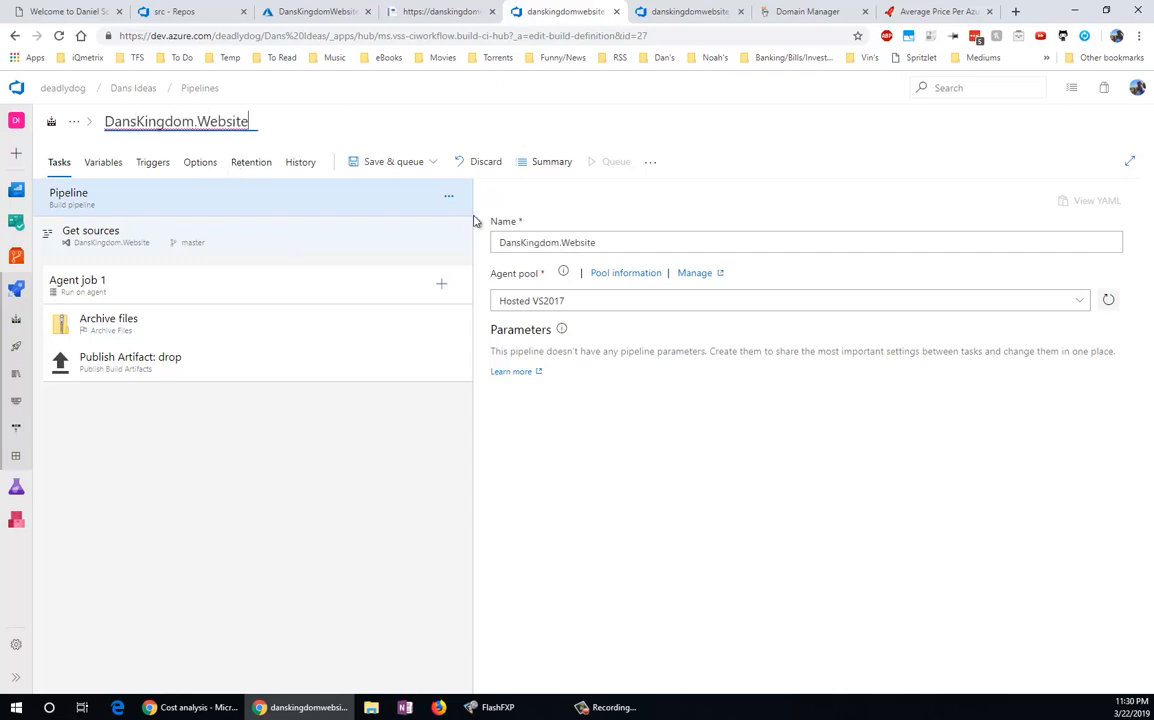
pyautogui.click(425, 162)
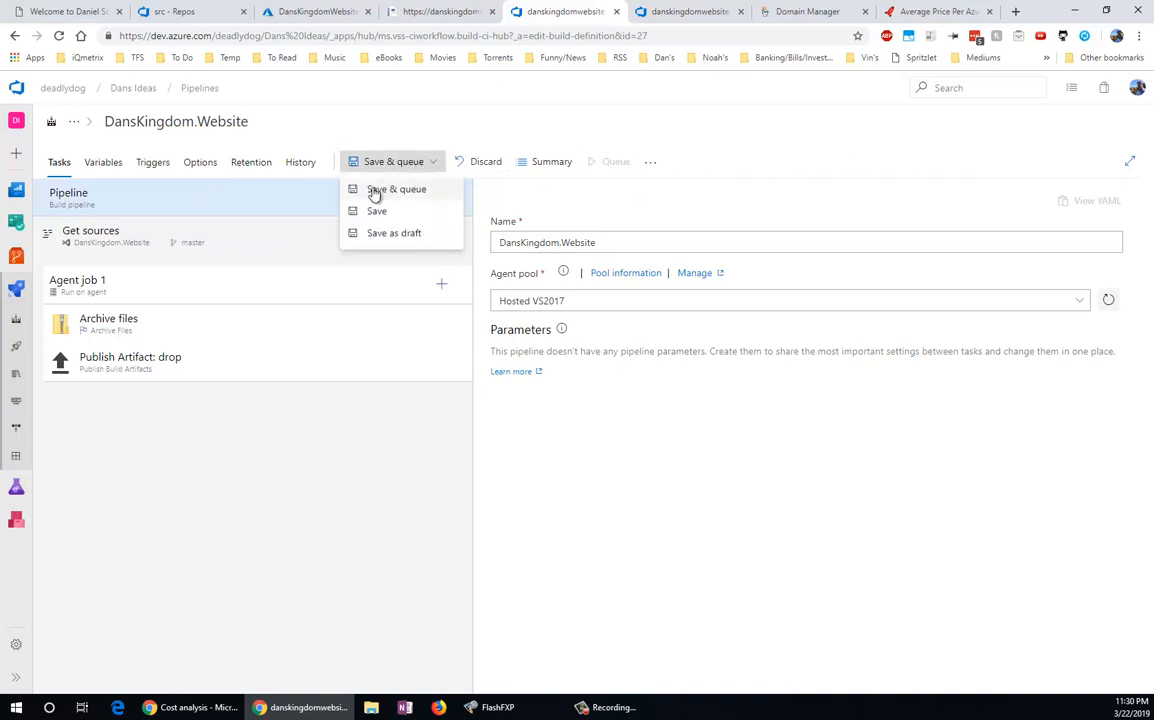
pyautogui.click(376, 212)
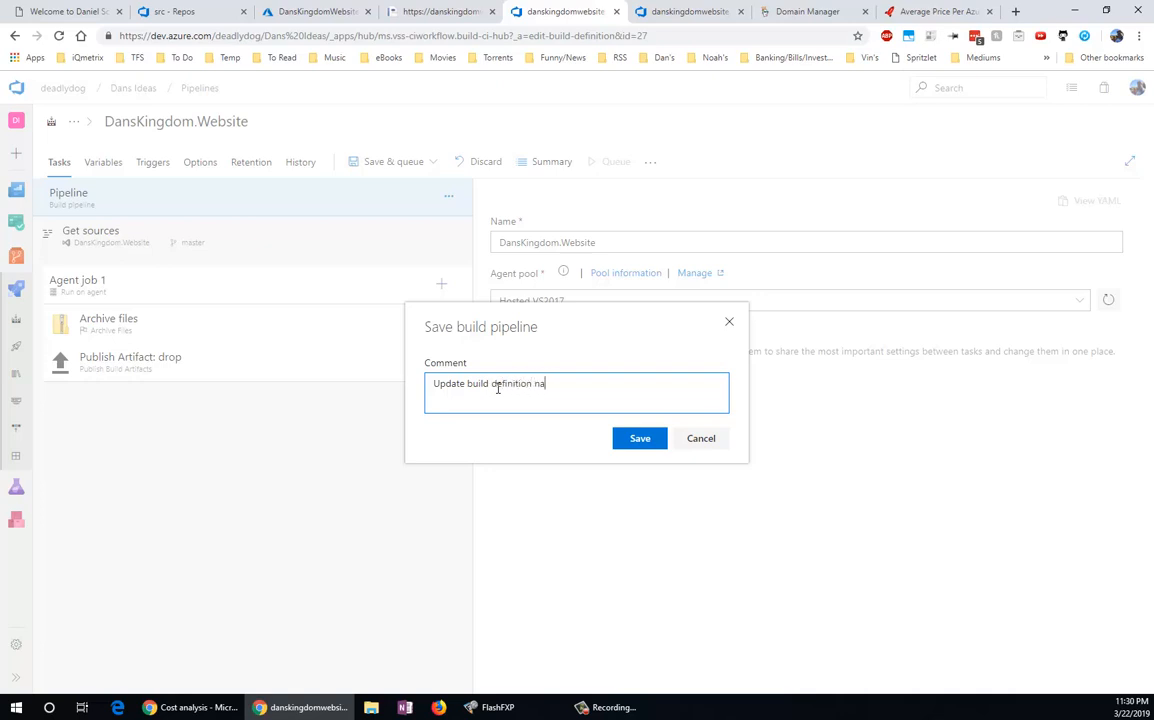
pyautogui.click(640, 438)
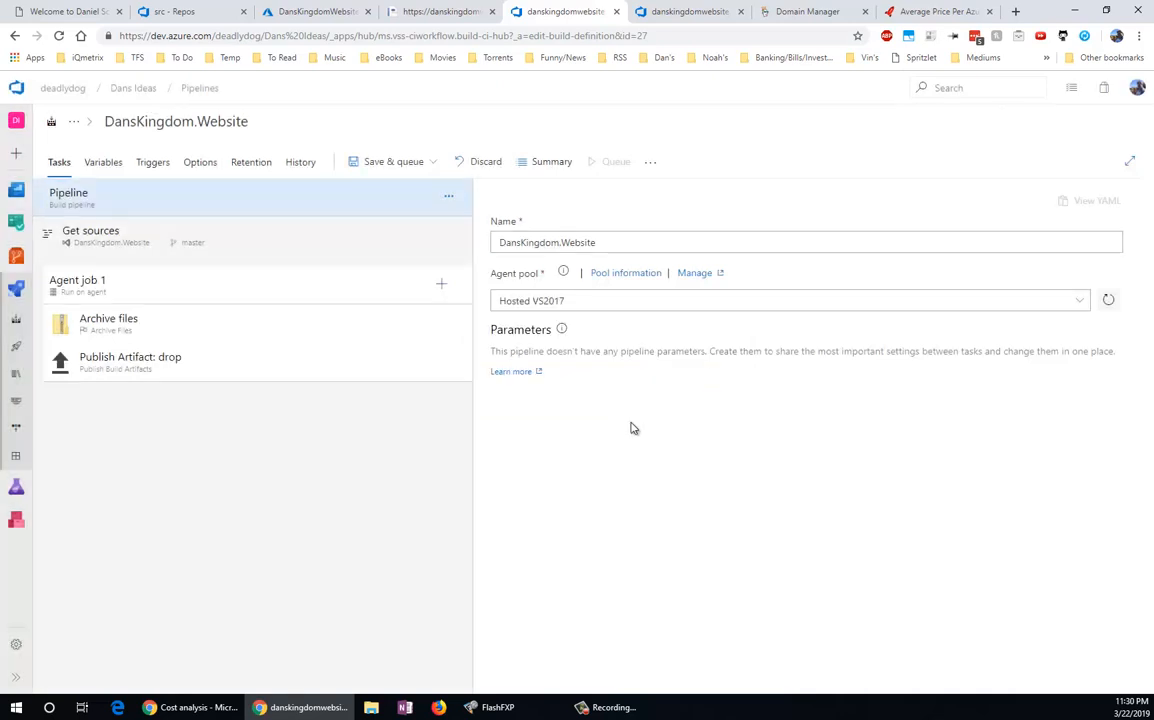
# Rename the danskingdomwebsite - CD release pipeline as DansKingdom.Website and save it with the comment "Update release definition name"
pyautogui.click(683, 12)
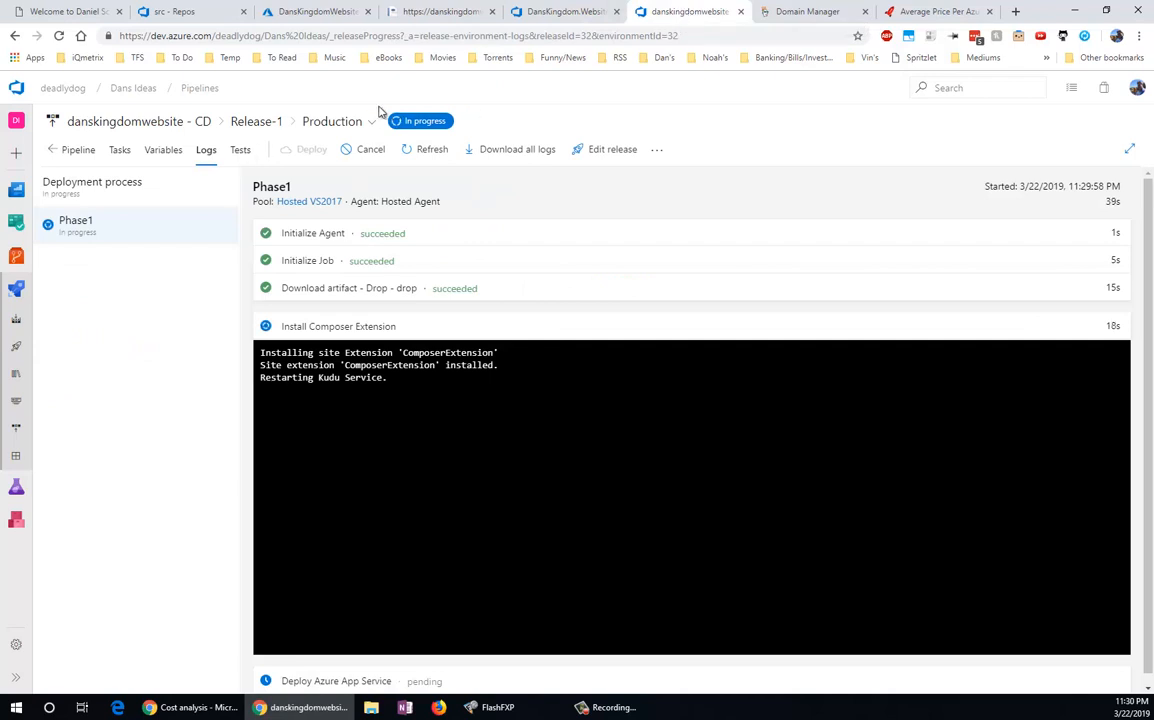
pyautogui.click(175, 124)
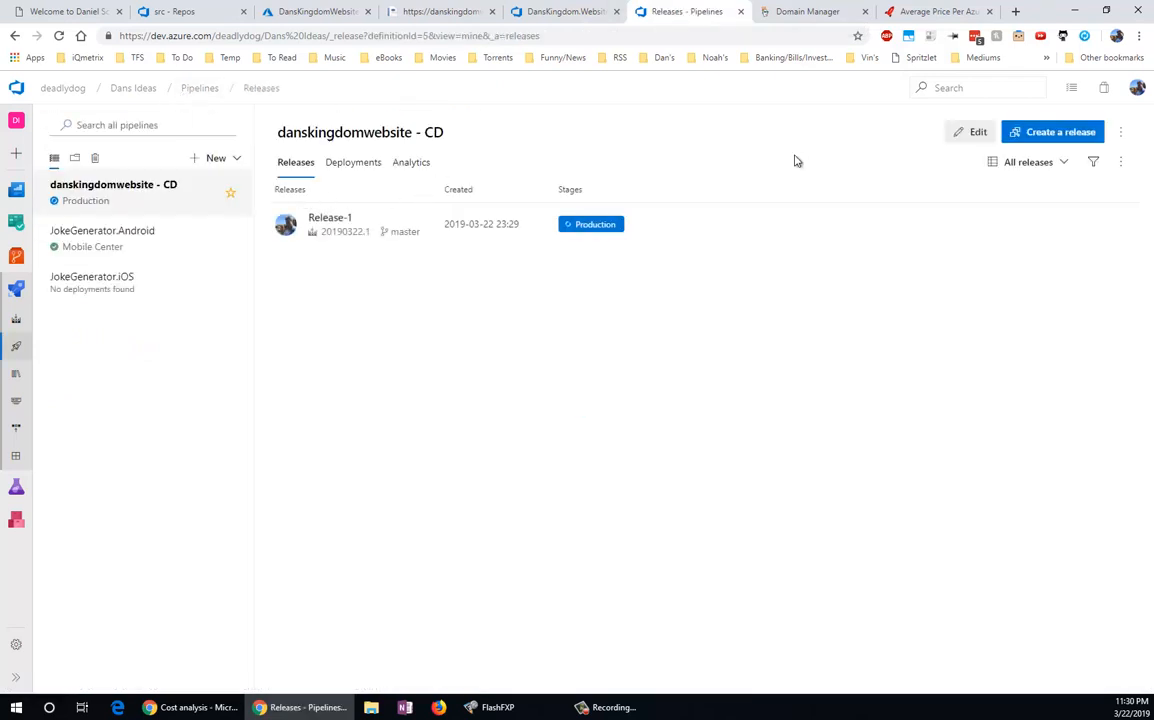
pyautogui.click(971, 135)
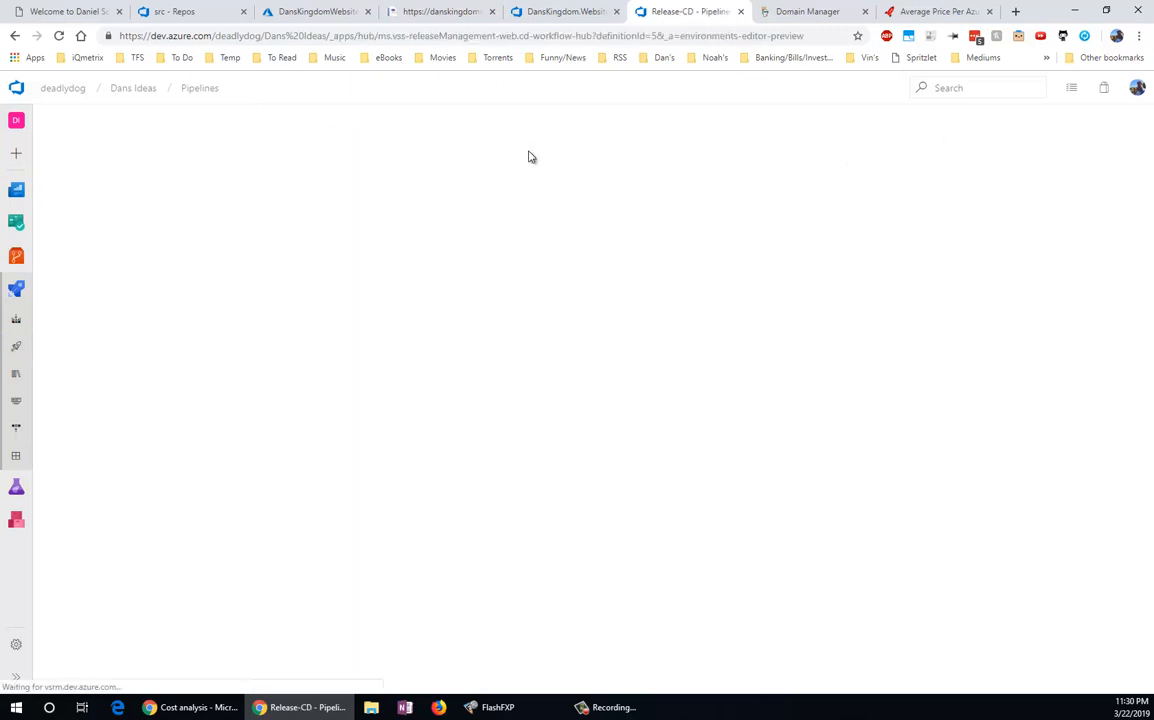
pyautogui.click(360, 121)
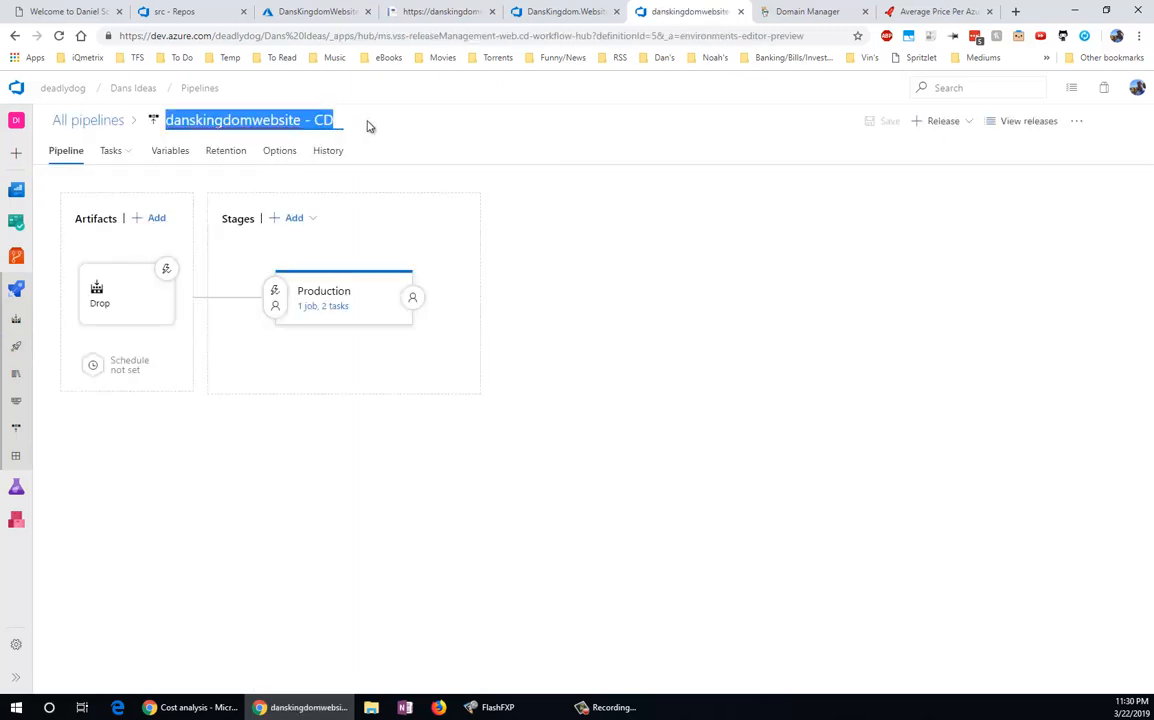
pyautogui.write('DansKingdom.C')
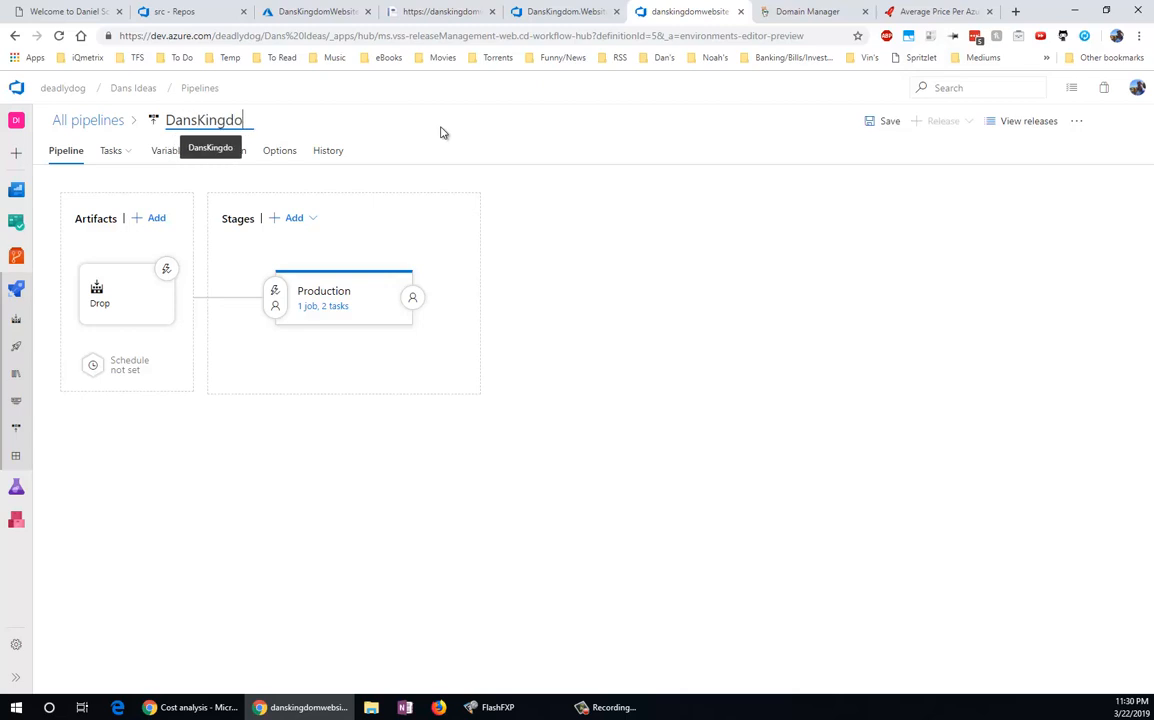
pyautogui.press('BackSpace')
pyautogui.write('Website')
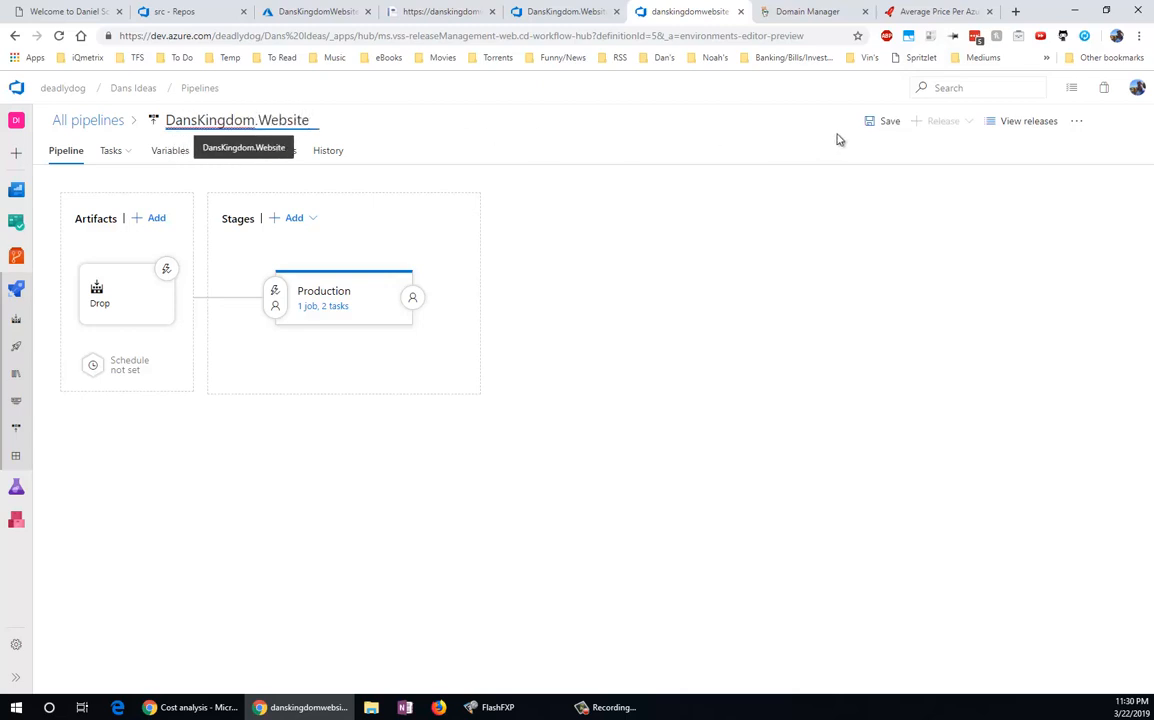
pyautogui.hotkey('ctrl', 's')
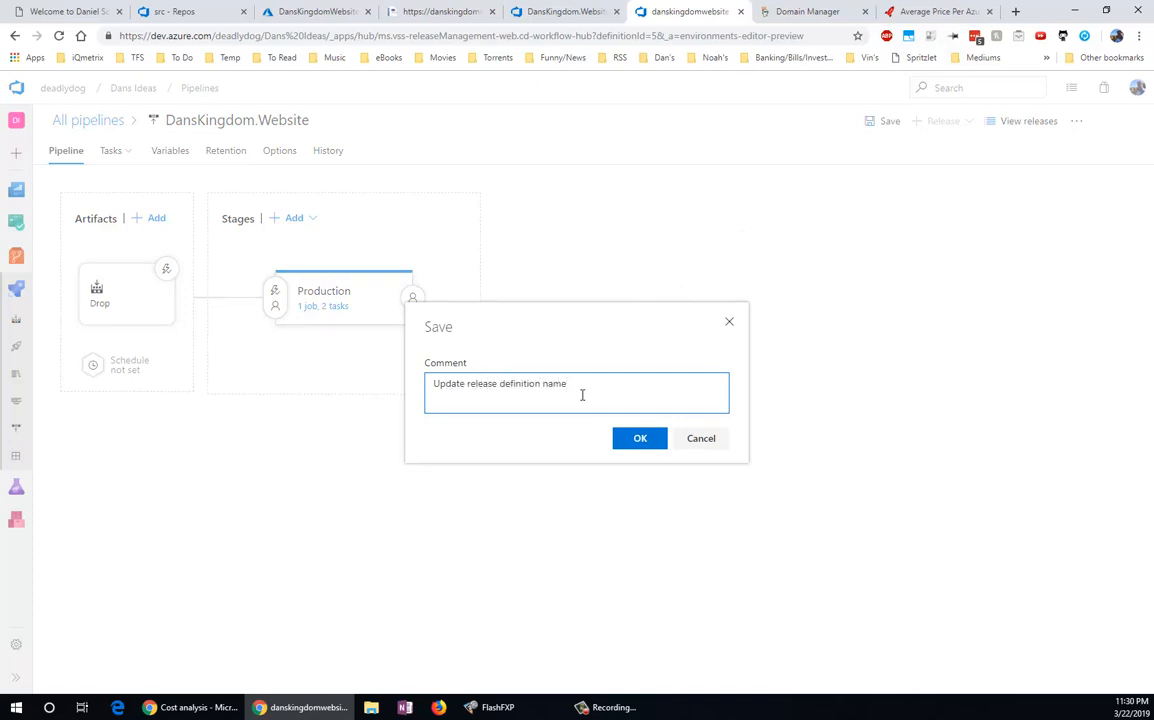
pyautogui.click(639, 438)
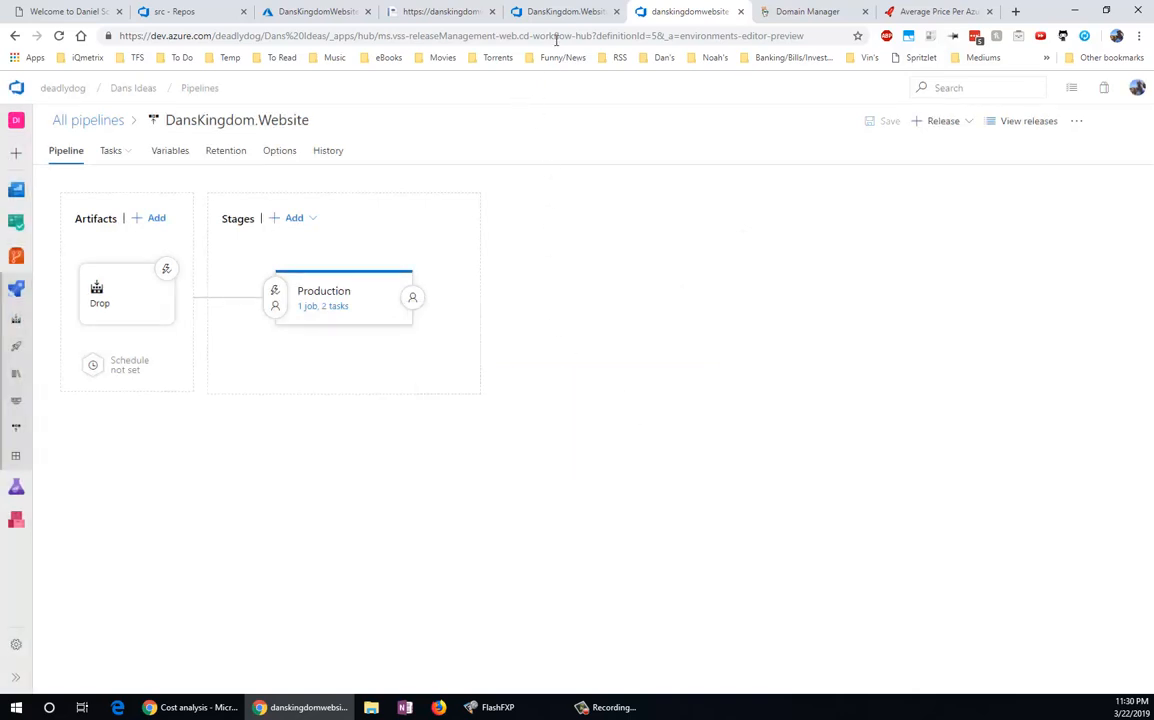
# View the Production deployment logs of Release-1 from the DansKingdom.Website release list
pyautogui.click(555, 13)
pyautogui.click(652, 12)
pyautogui.click(1005, 122)
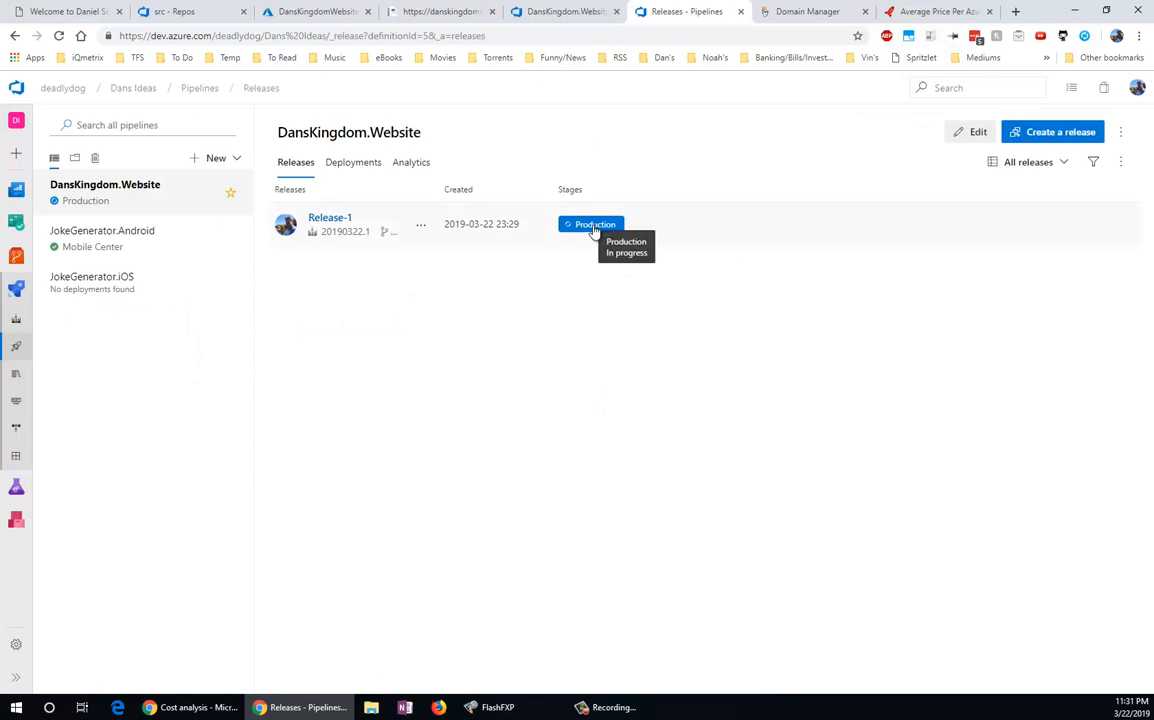
pyautogui.click(588, 226)
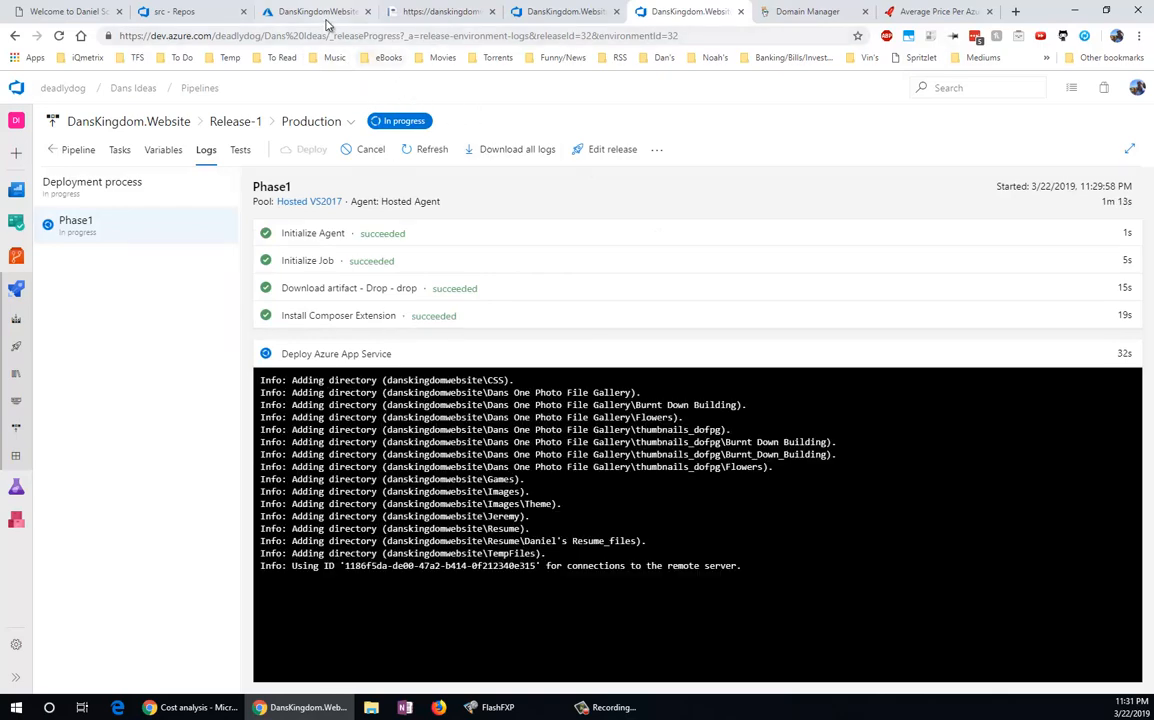
# Review the web app's Deployment Center and the repository's src folder, and return to the Production deployment logs
pyautogui.click(358, 13)
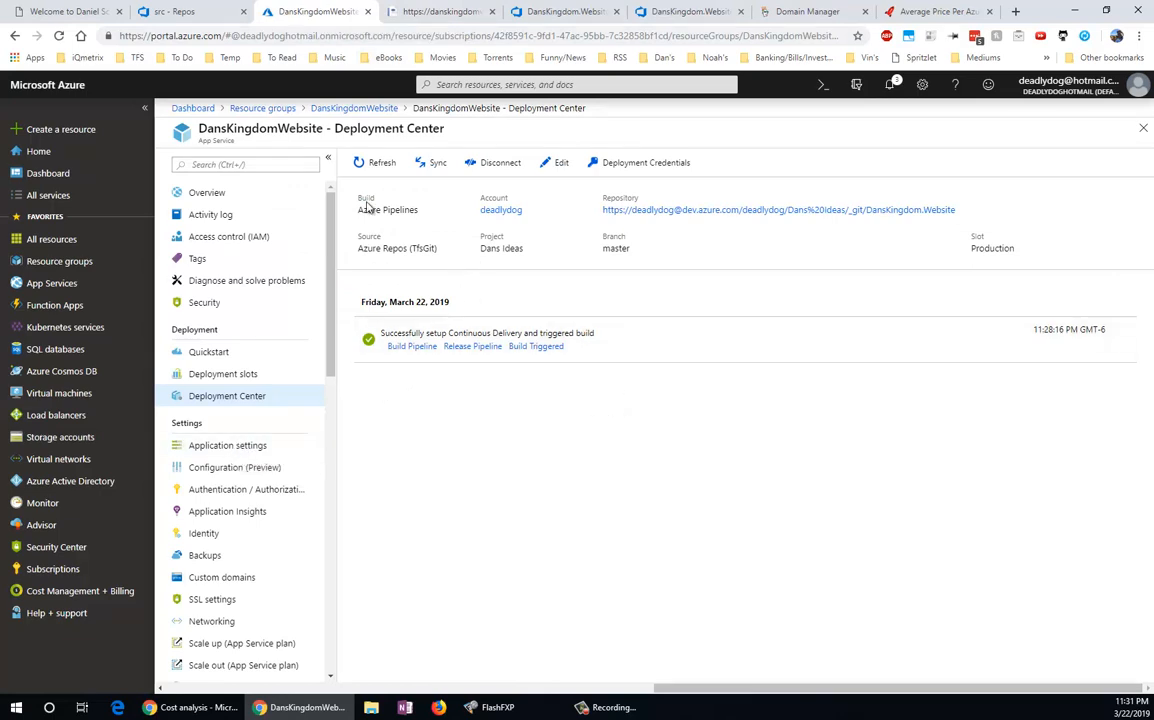
pyautogui.click(164, 18)
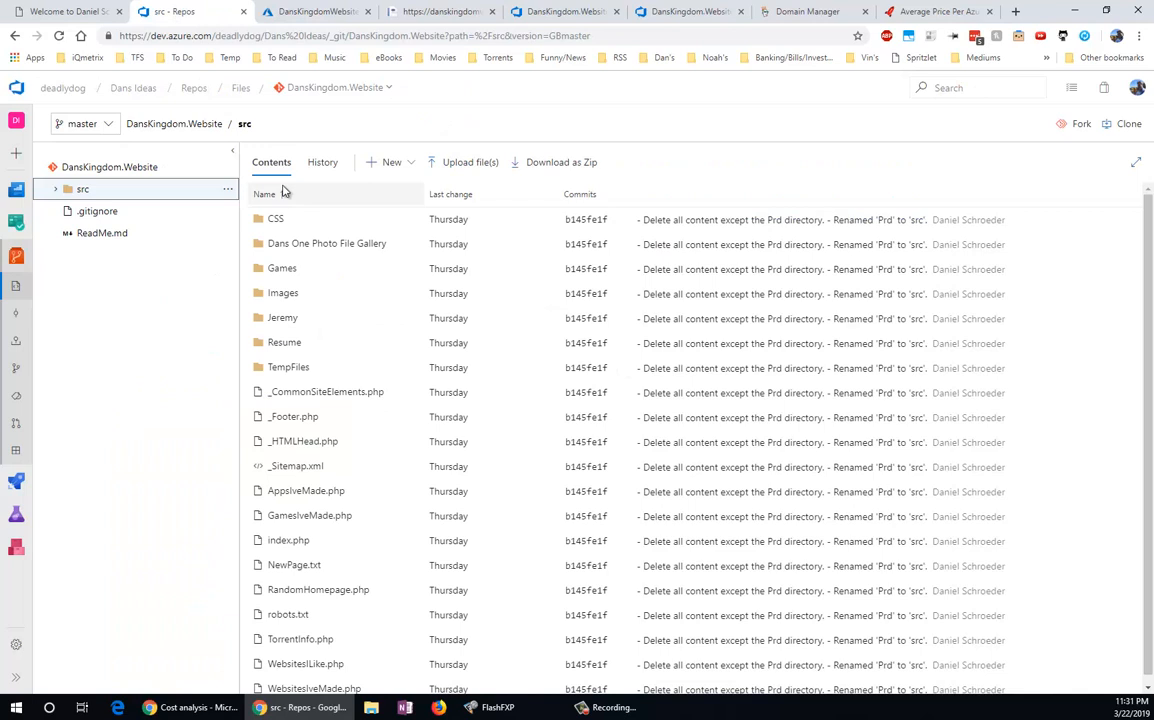
pyautogui.click(285, 193)
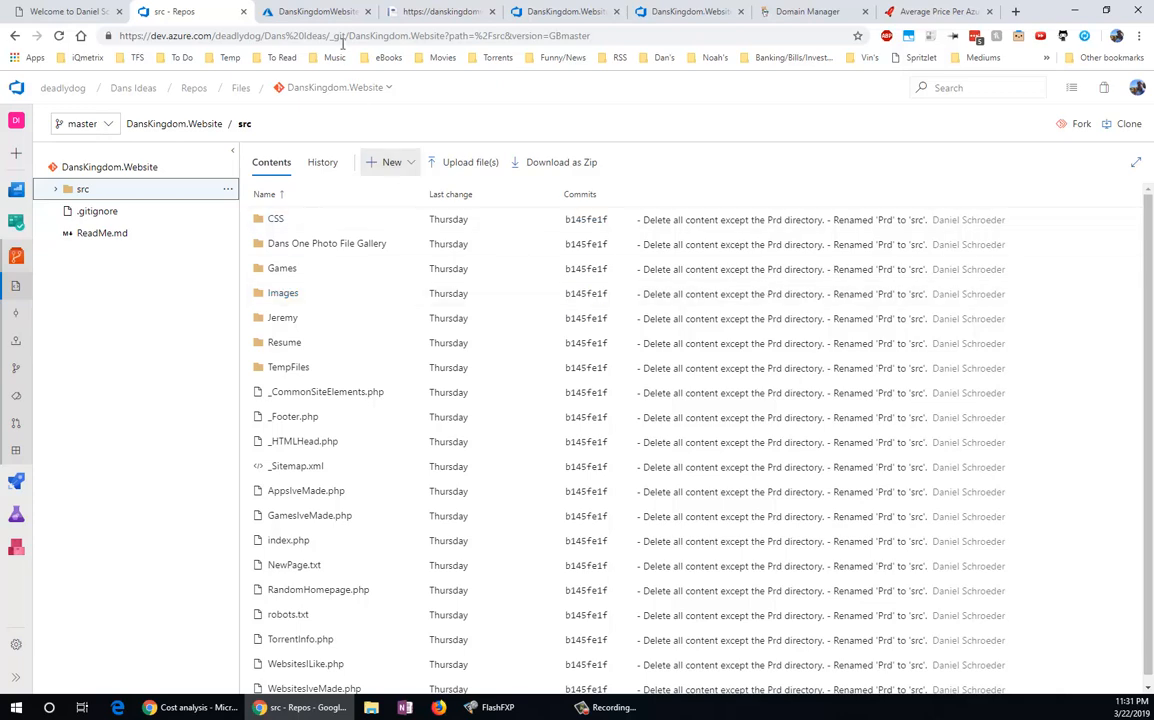
pyautogui.click(314, 18)
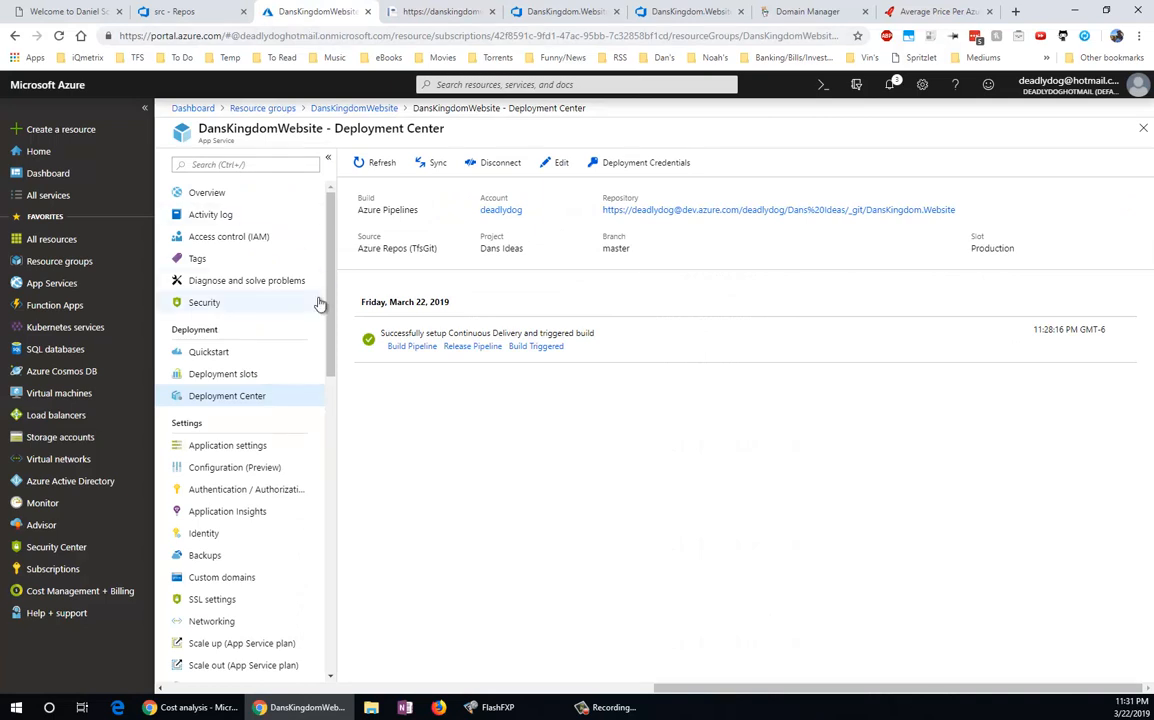
pyautogui.click(690, 11)
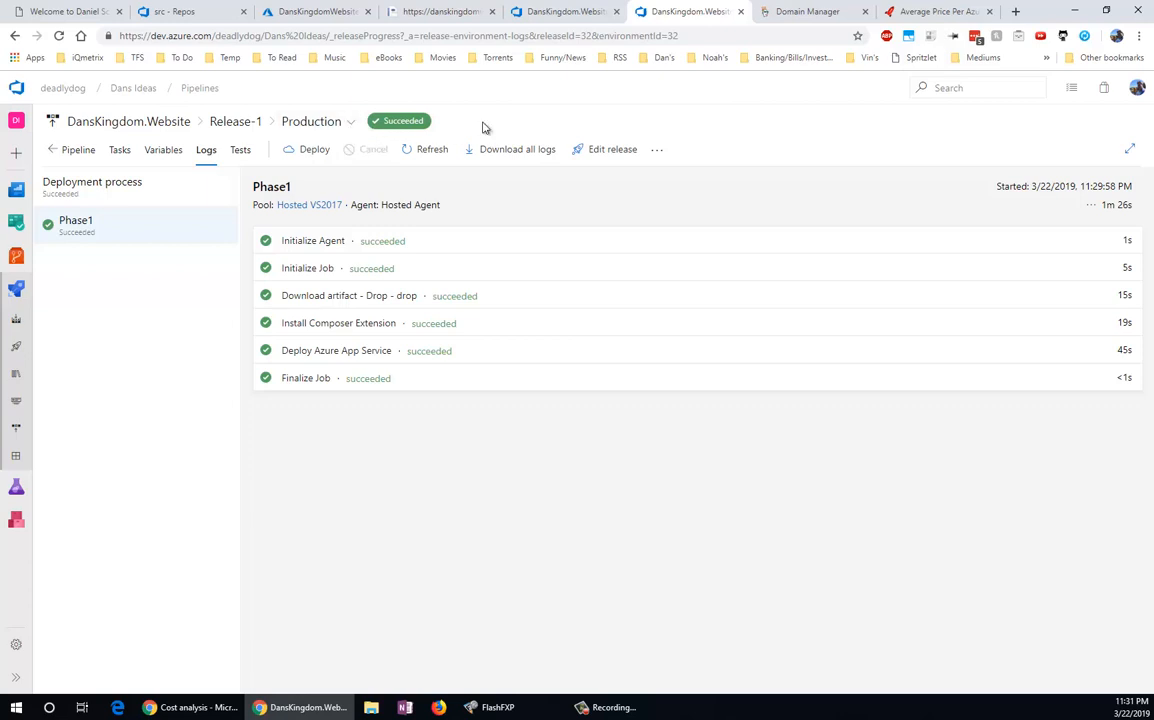
pyautogui.click(440, 11)
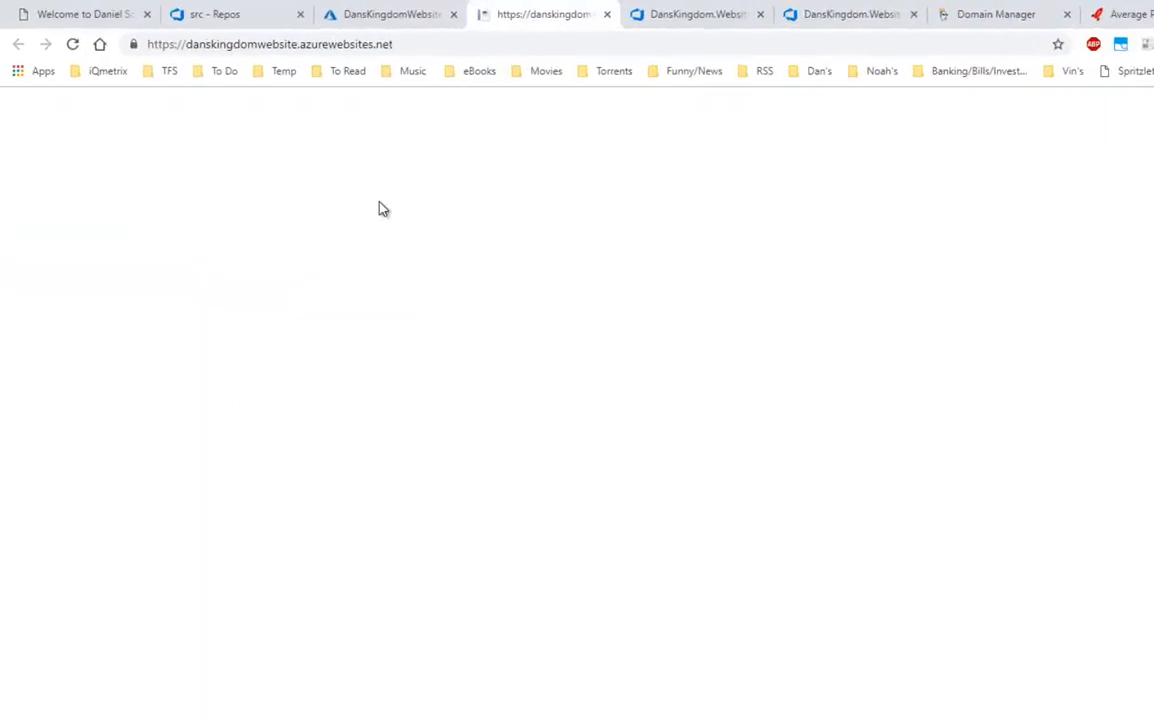
pyautogui.click(466, 48)
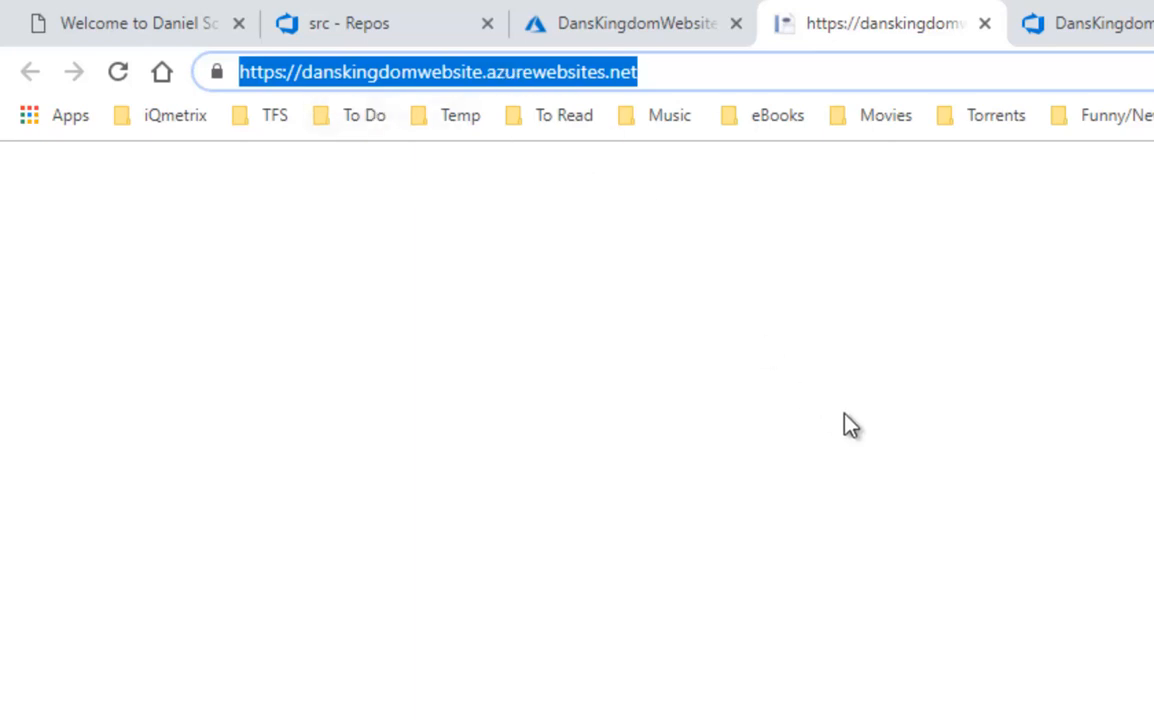
pyautogui.press('Return')
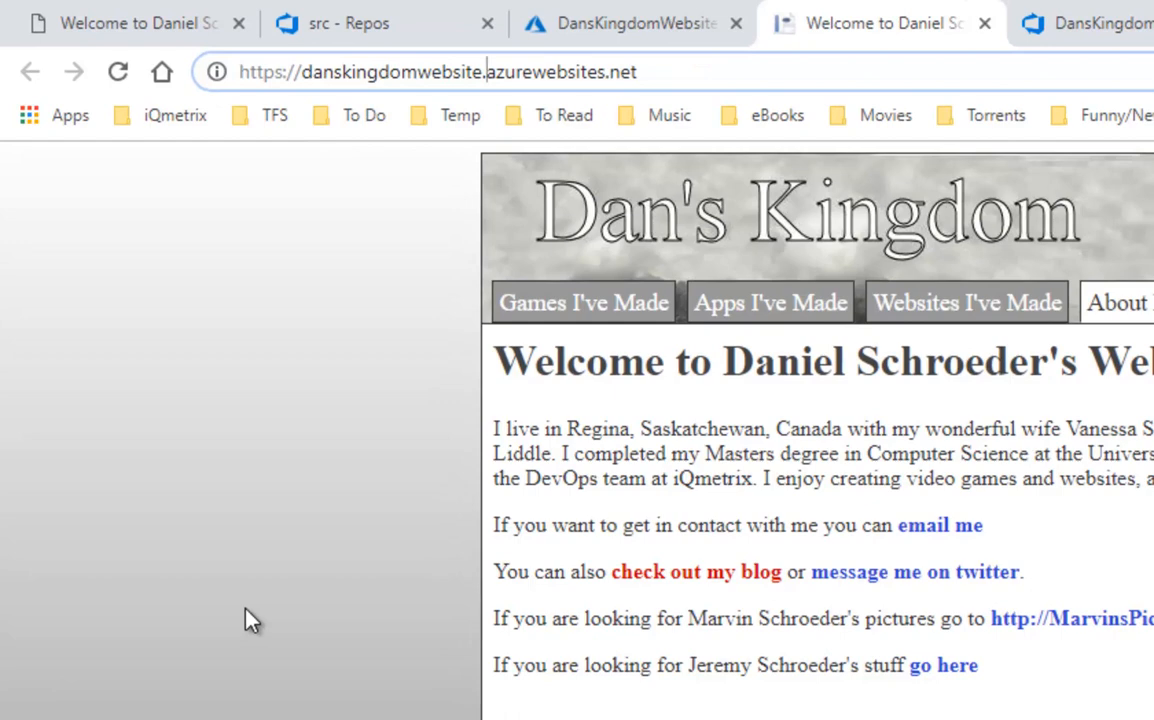
pyautogui.write('scm.')
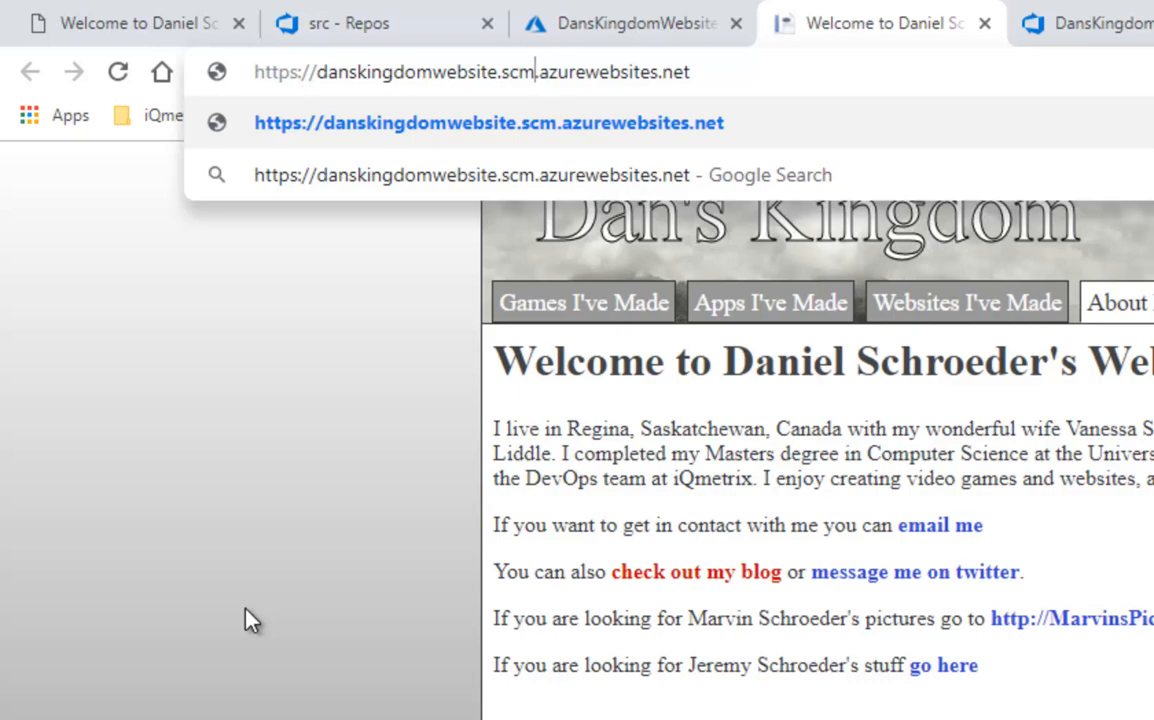
pyautogui.press('Return')
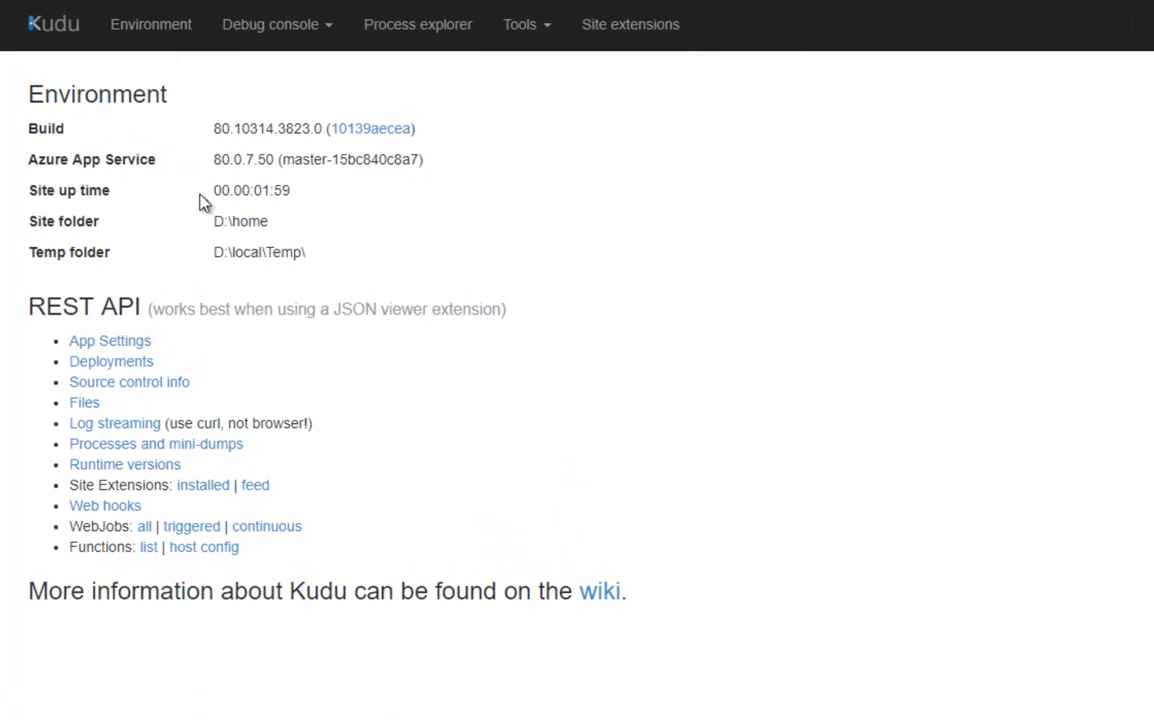
pyautogui.click(155, 35)
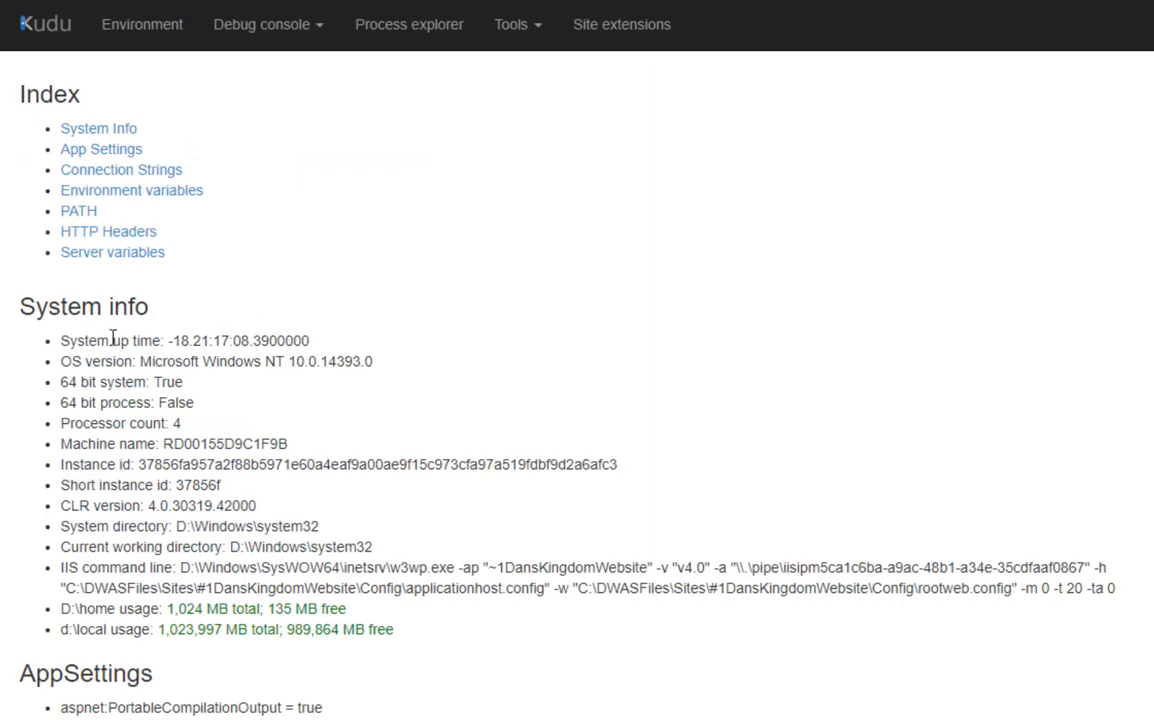
pyautogui.moveTo(89, 343); pyautogui.dragTo(190, 507)
pyautogui.click(397, 439)
pyautogui.scroll(-3, 406, 432)
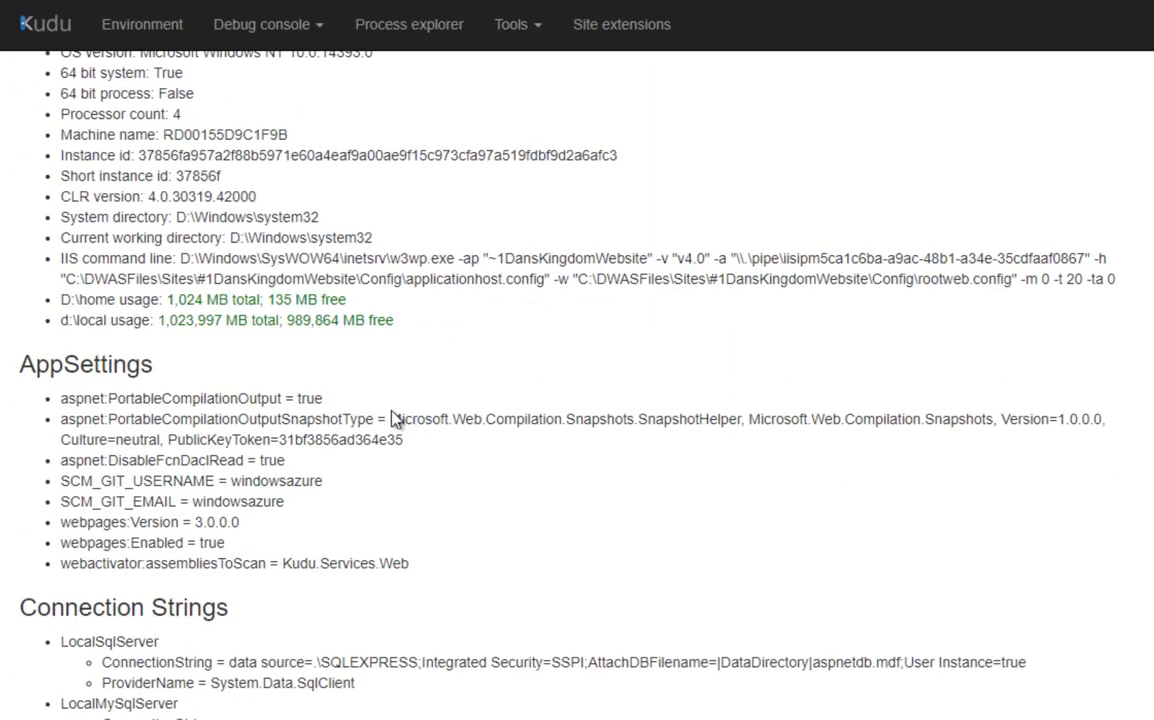
pyautogui.moveTo(200, 398); pyautogui.dragTo(230, 542)
pyautogui.click(435, 470)
pyautogui.scroll(-3, 268, 467)
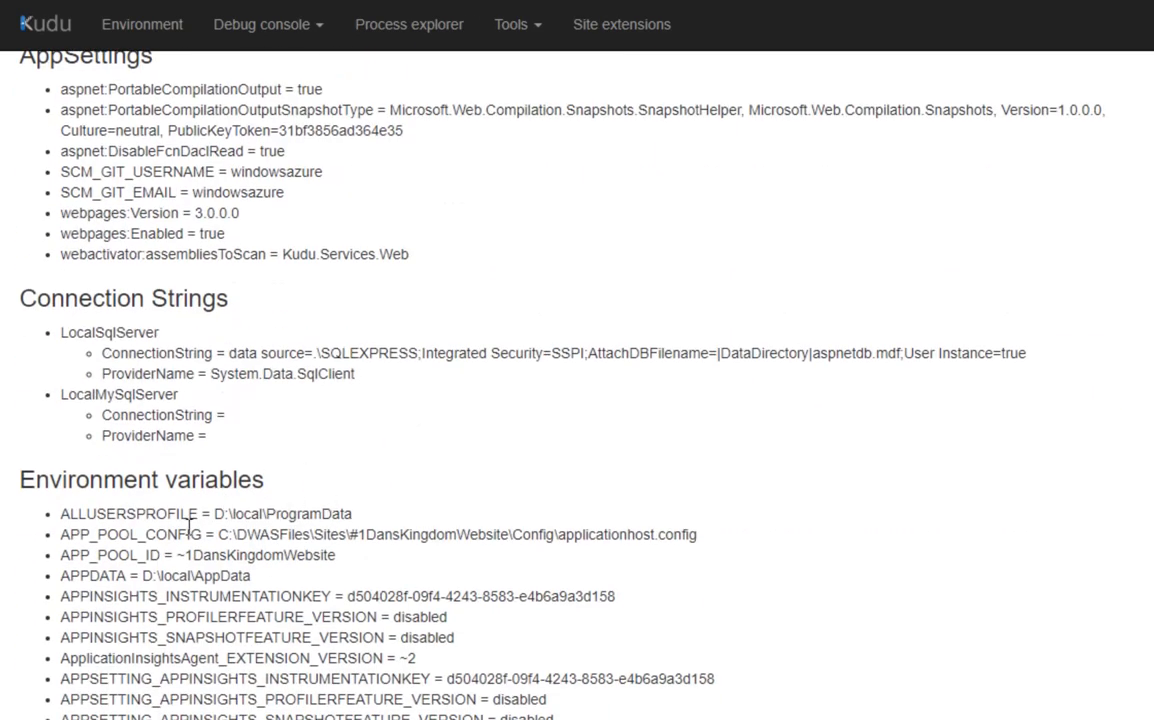
pyautogui.scroll(6, 190, 527)
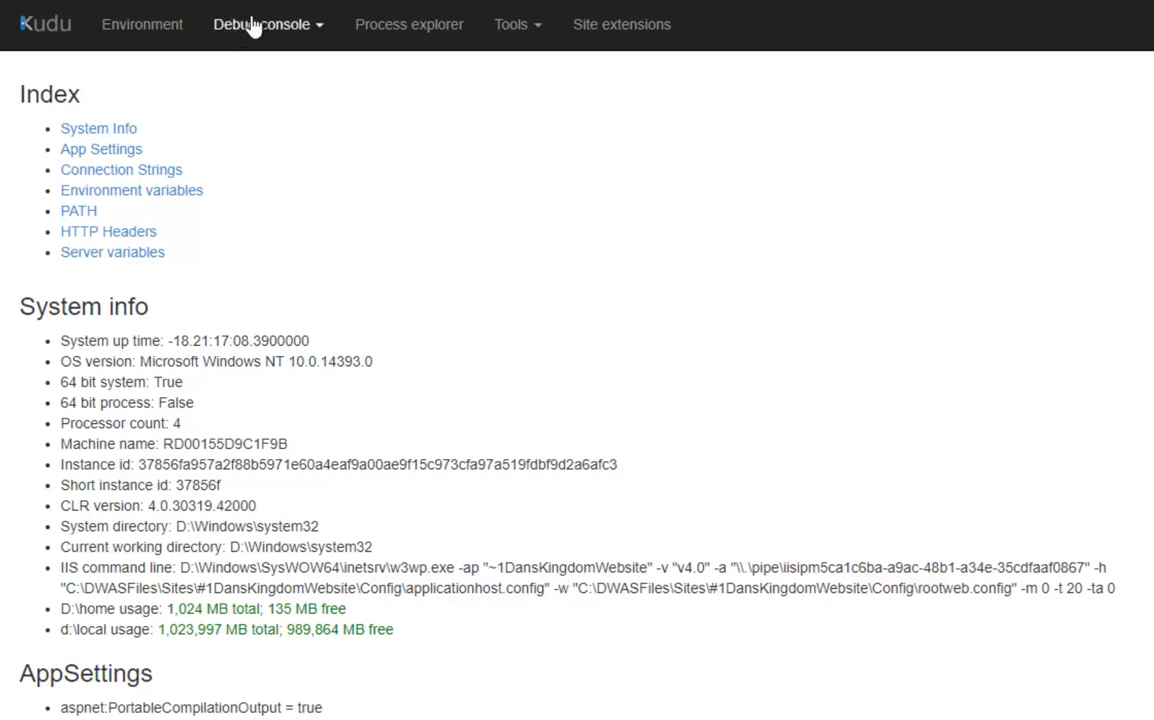
pyautogui.click(423, 32)
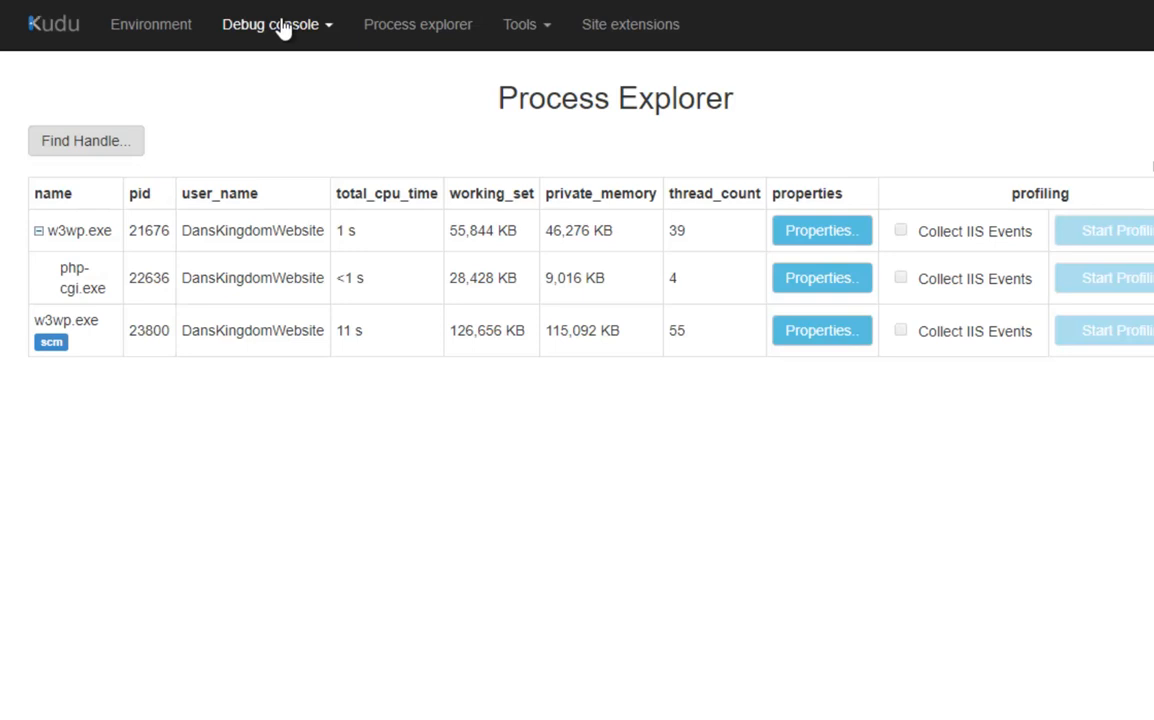
# Open Kudu's PowerShell debug console and browse to the site/wwwroot folder
pyautogui.click(282, 29)
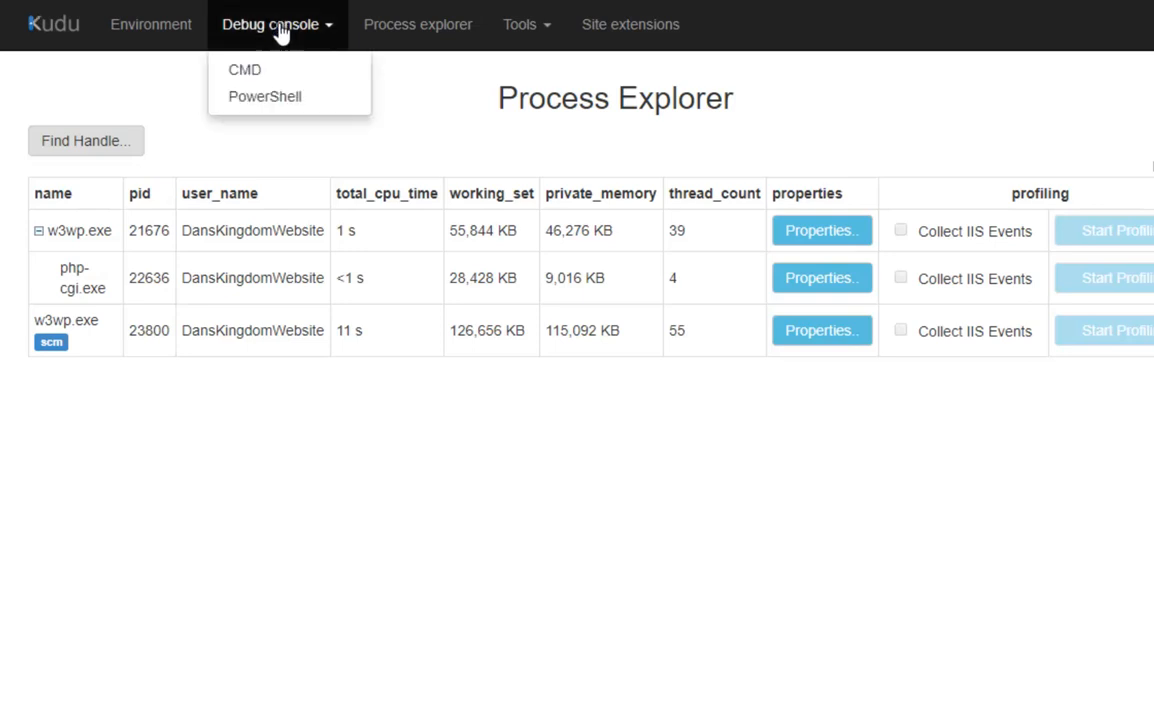
pyautogui.click(268, 106)
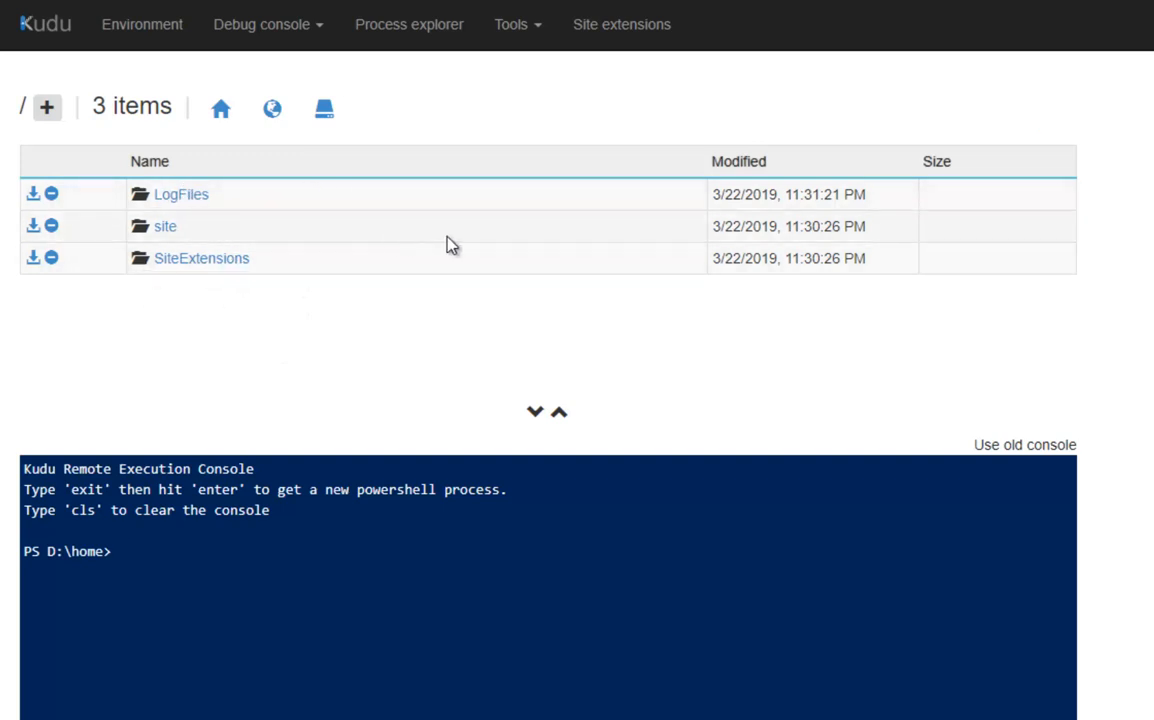
pyautogui.click(165, 229)
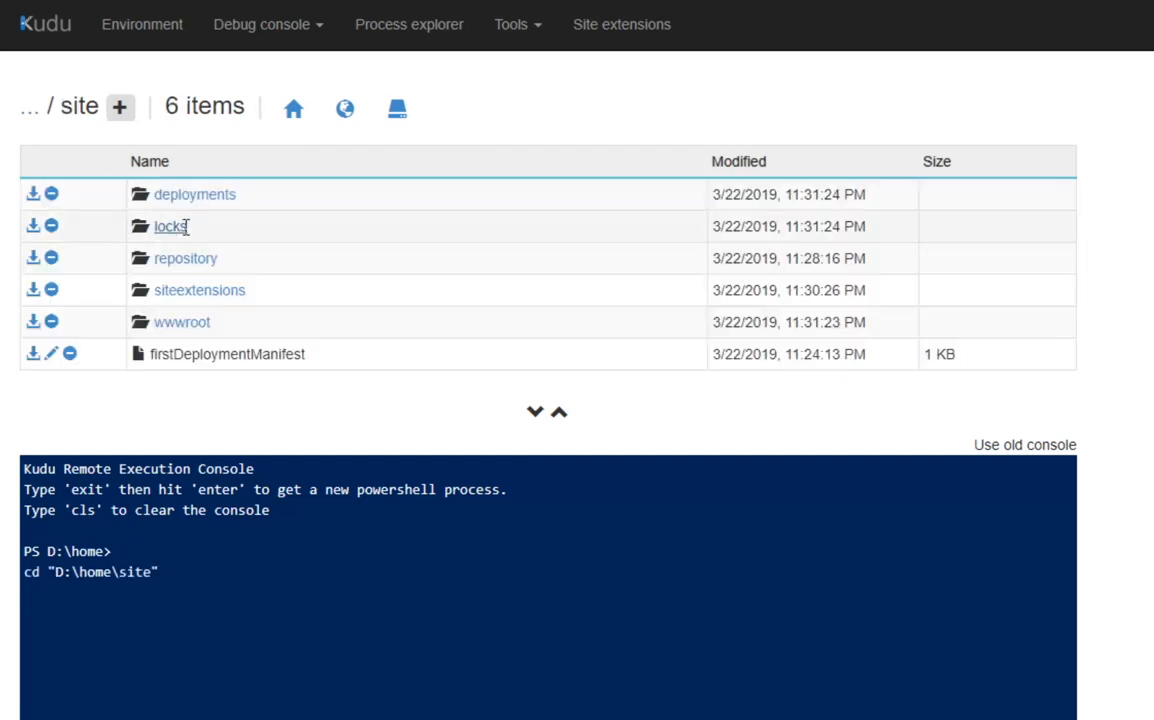
pyautogui.click(184, 325)
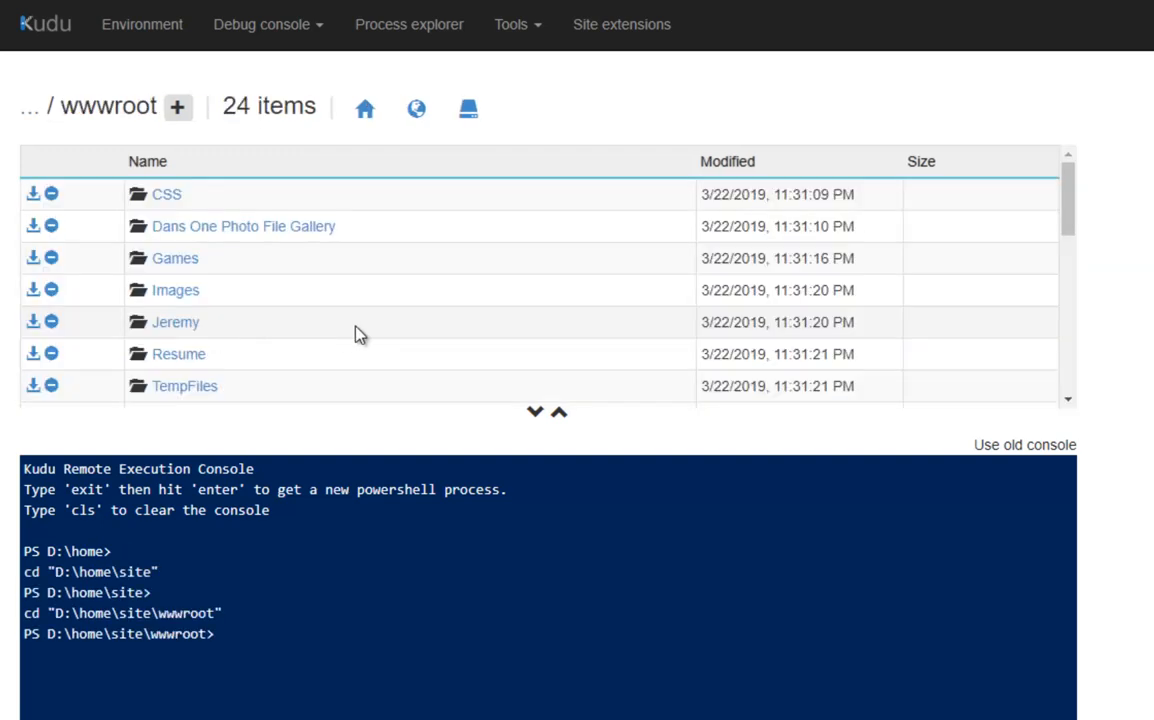
# Compare the deployed files in wwwroot with the contents of the repository's src folder
pyautogui.scroll(-3, 220, 252)
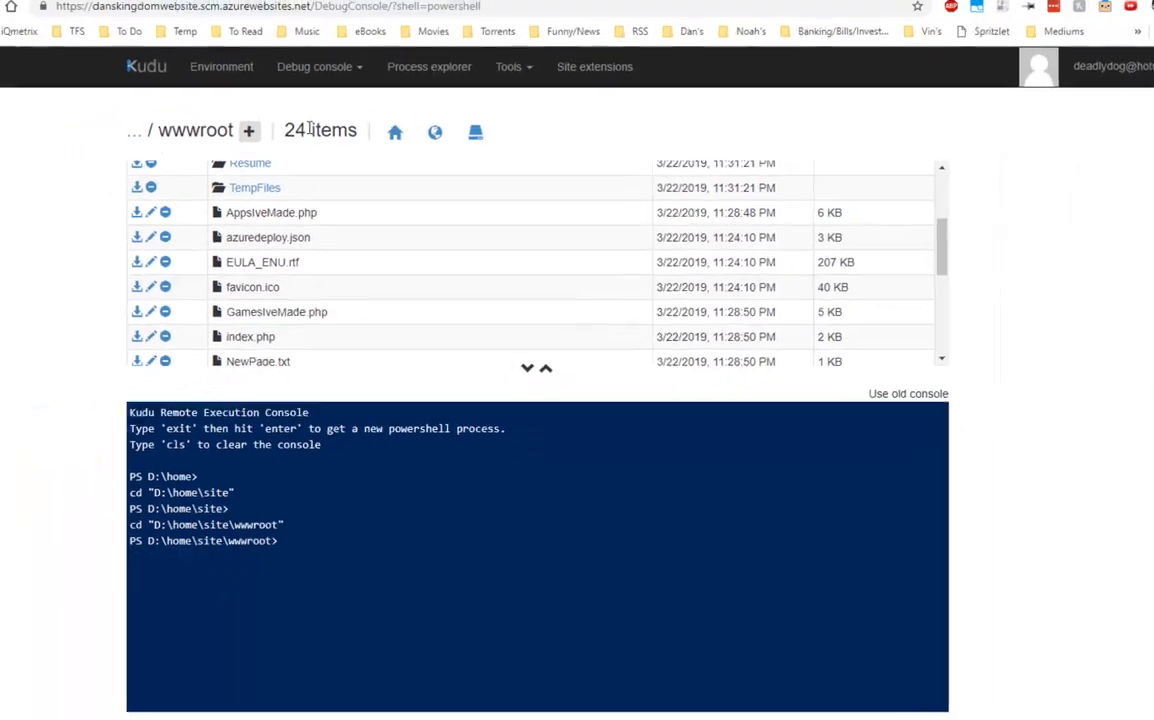
pyautogui.click(175, 11)
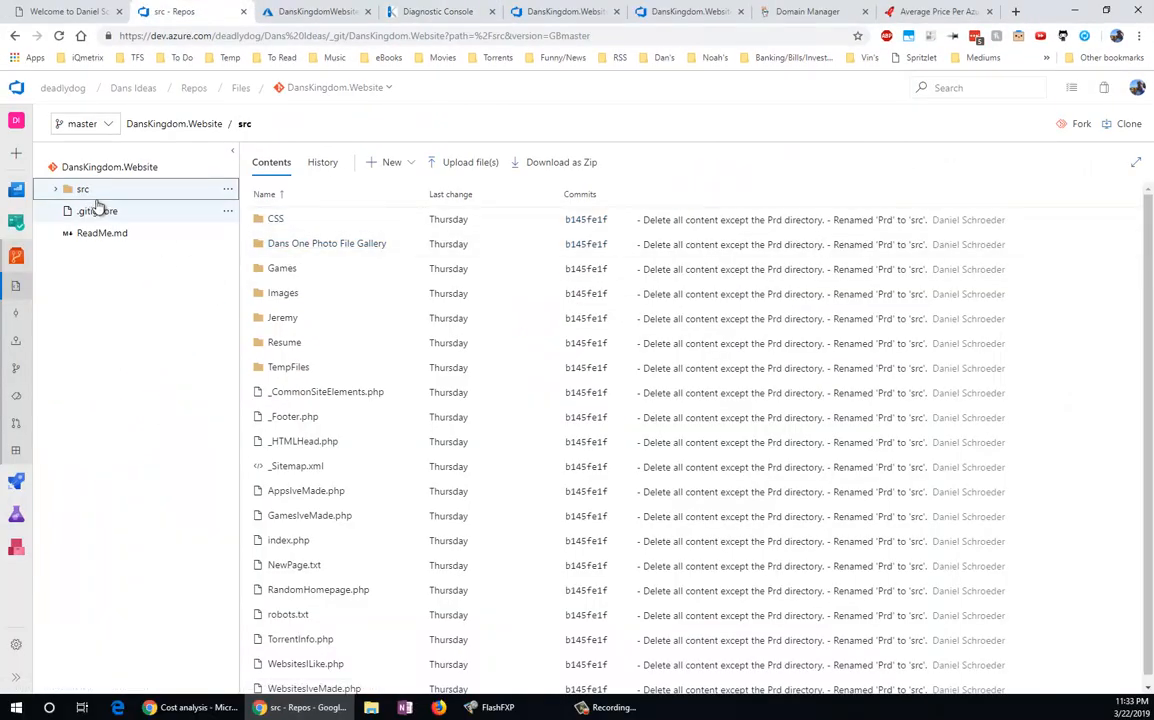
pyautogui.click(441, 14)
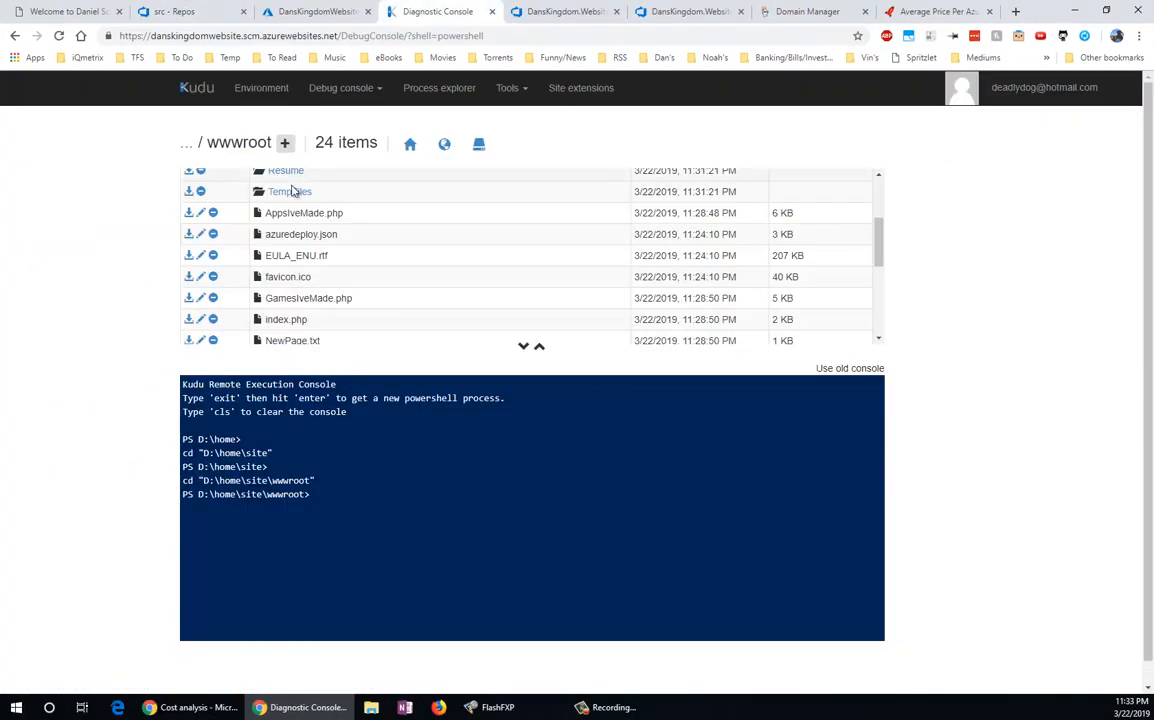
pyautogui.scroll(-2, 335, 262)
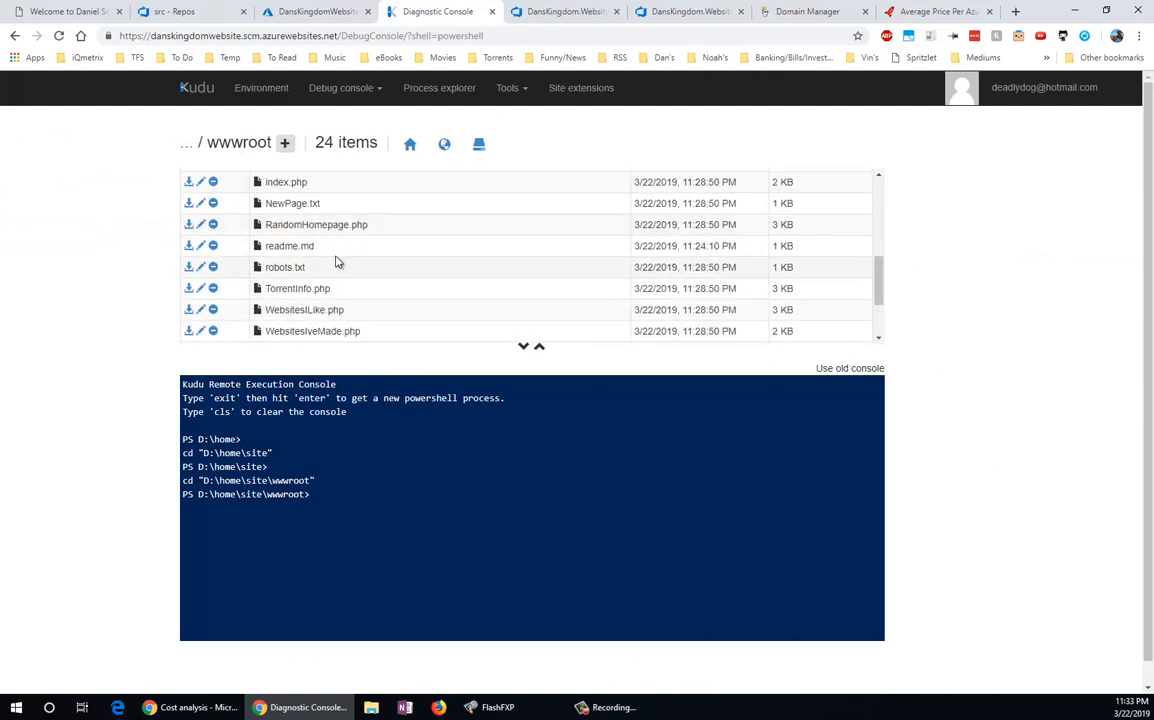
pyautogui.scroll(3, 335, 262)
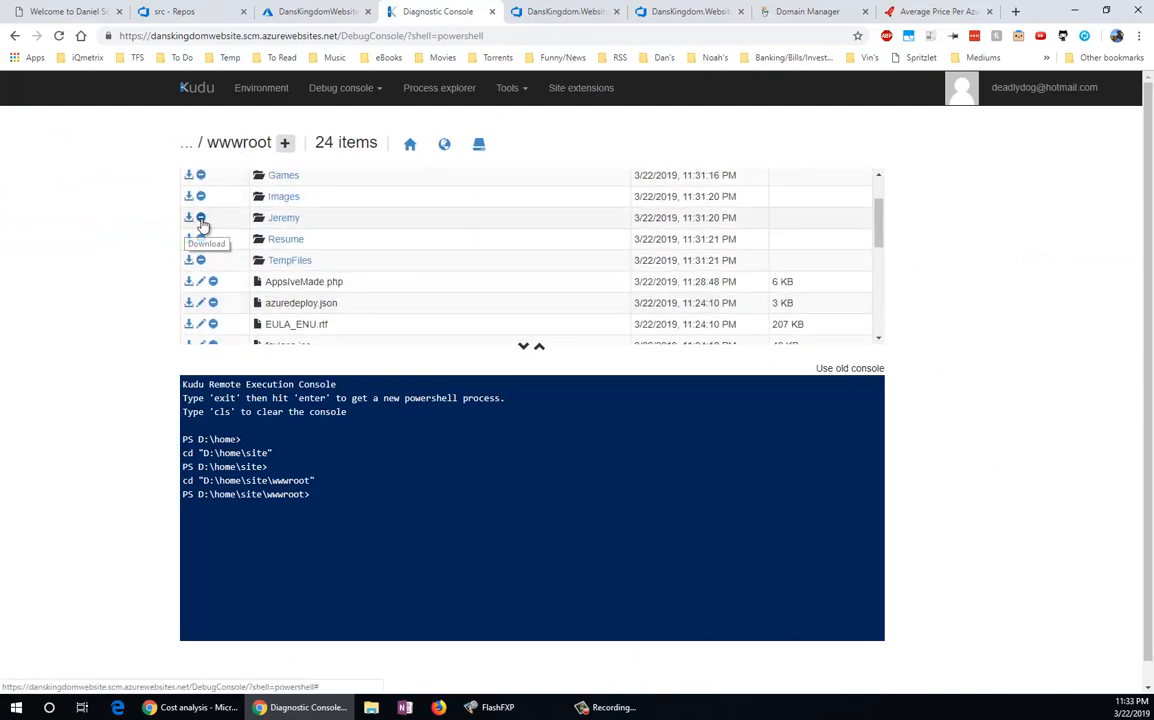
pyautogui.scroll(-2, 420, 235)
pyautogui.scroll(-3, 420, 237)
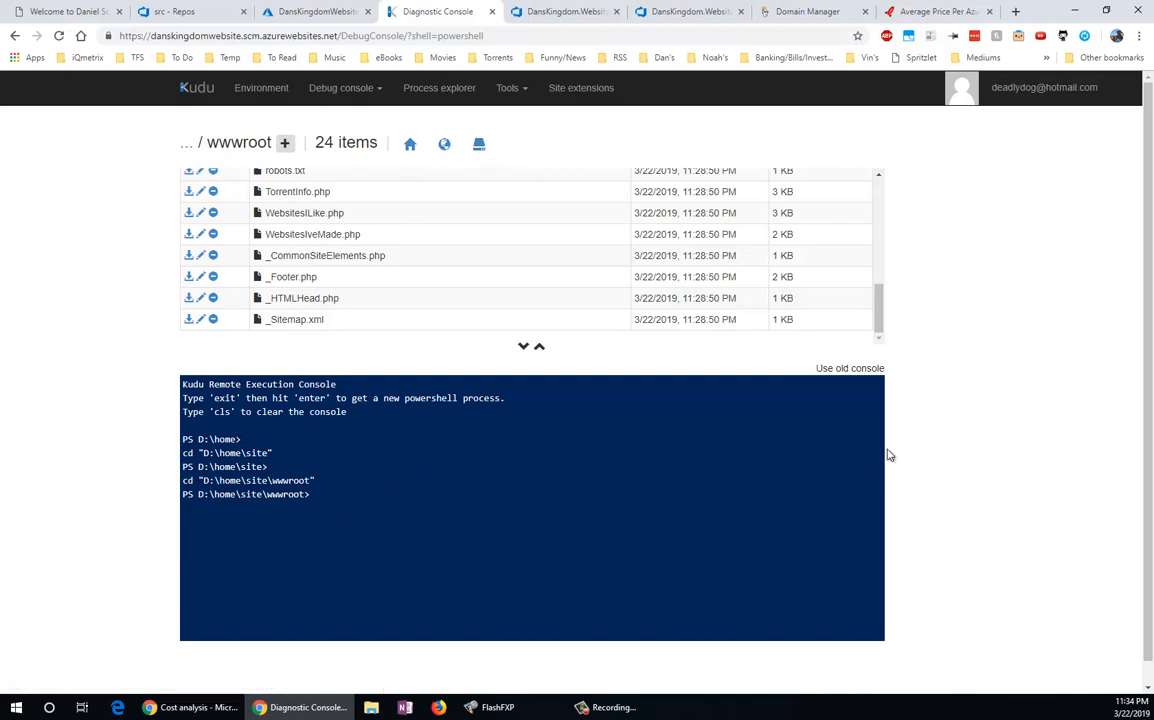
# List the contents of the wwwroot directory with dir in Kudu's PowerShell console
pyautogui.write('dir')
pyautogui.press('Return')
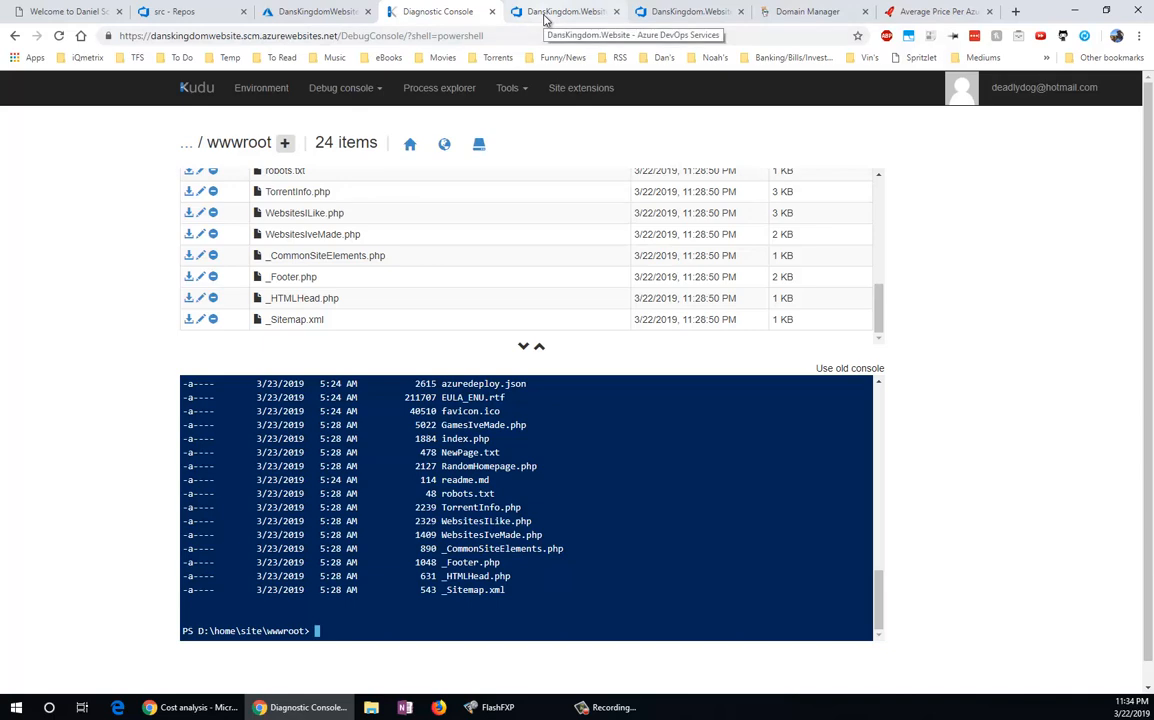
# Open the DansKingdomWebsite app's Diagnostics logs in the Azure portal and copy the FTPS address
pyautogui.click(307, 12)
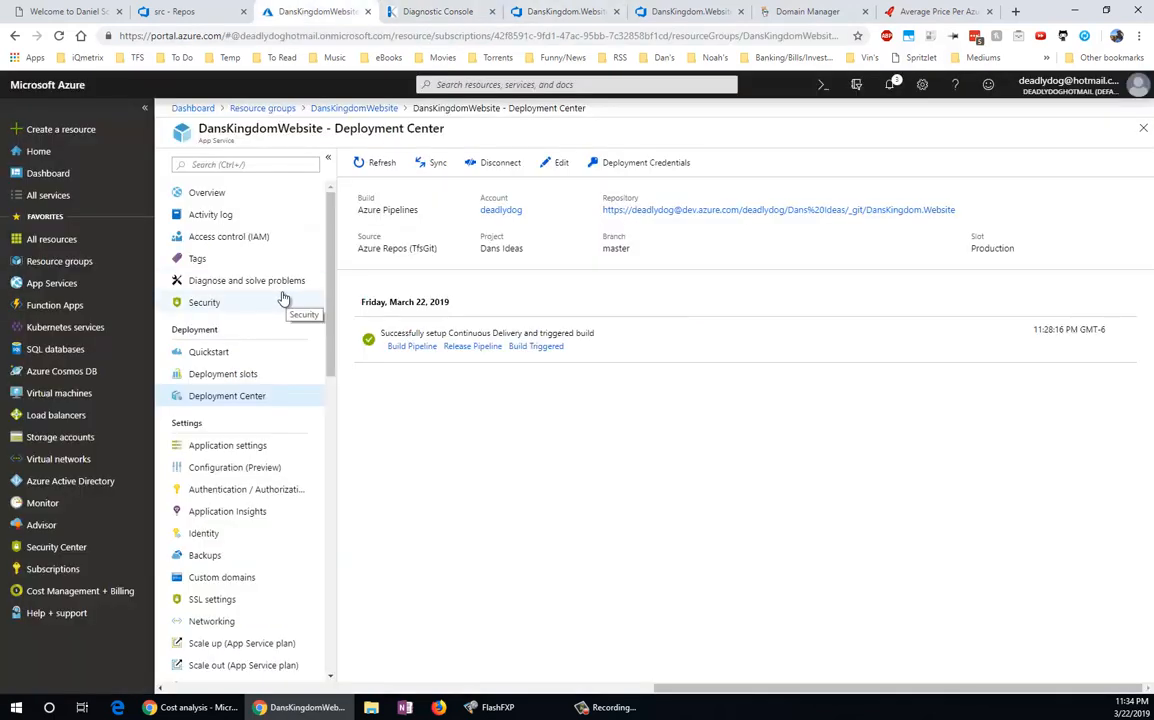
pyautogui.scroll(-3, 255, 310)
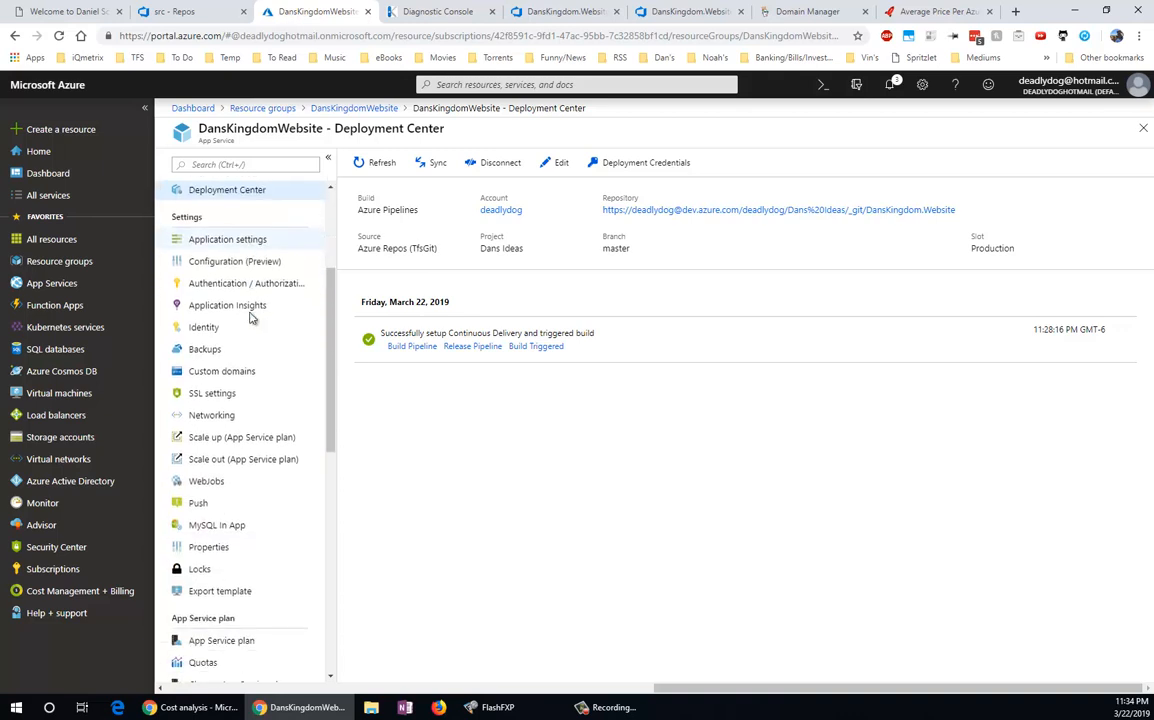
pyautogui.scroll(-5, 255, 318)
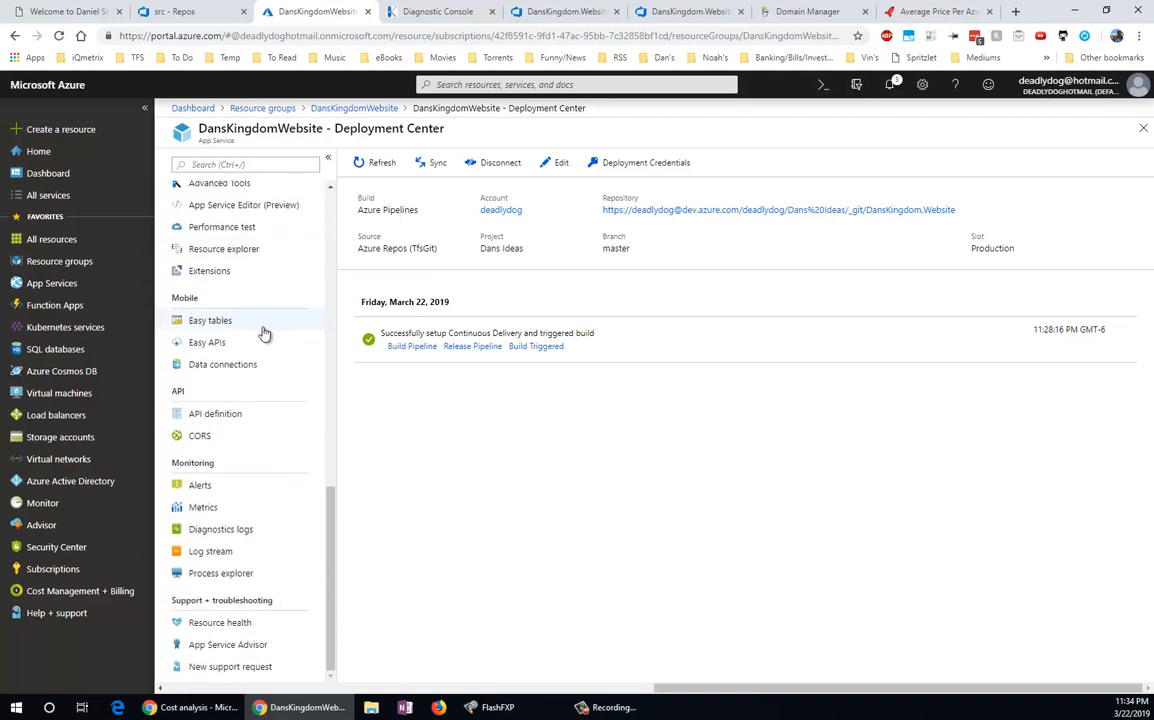
pyautogui.click(215, 532)
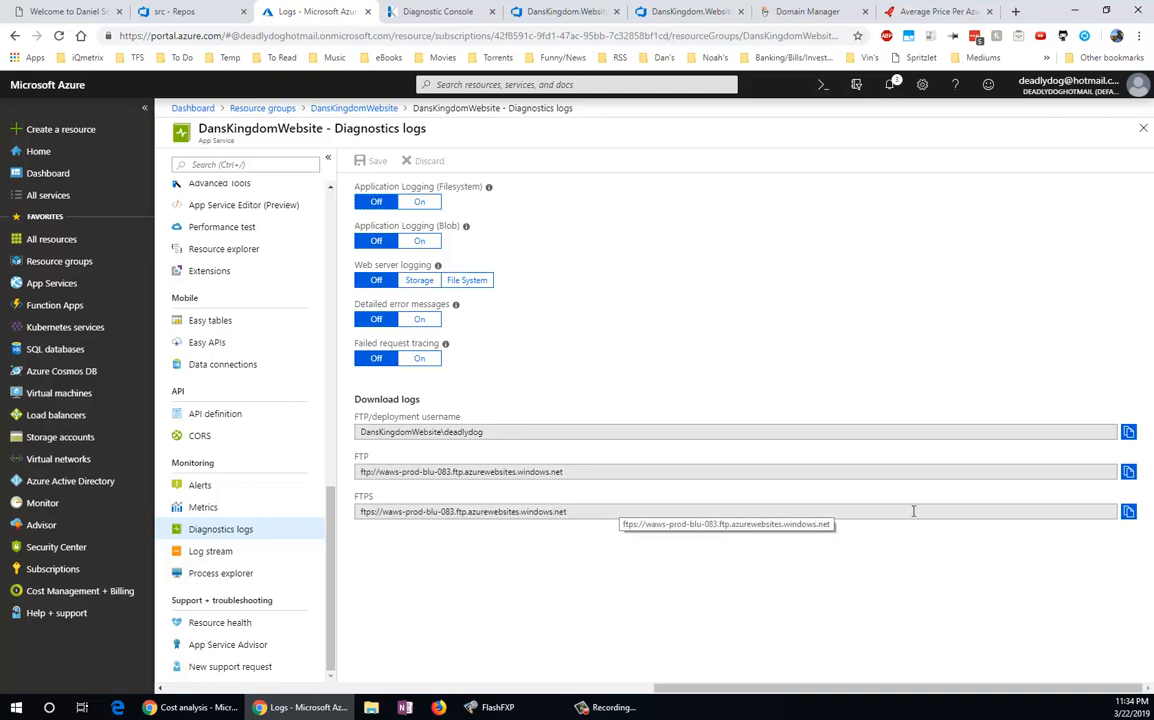
pyautogui.click(1128, 511)
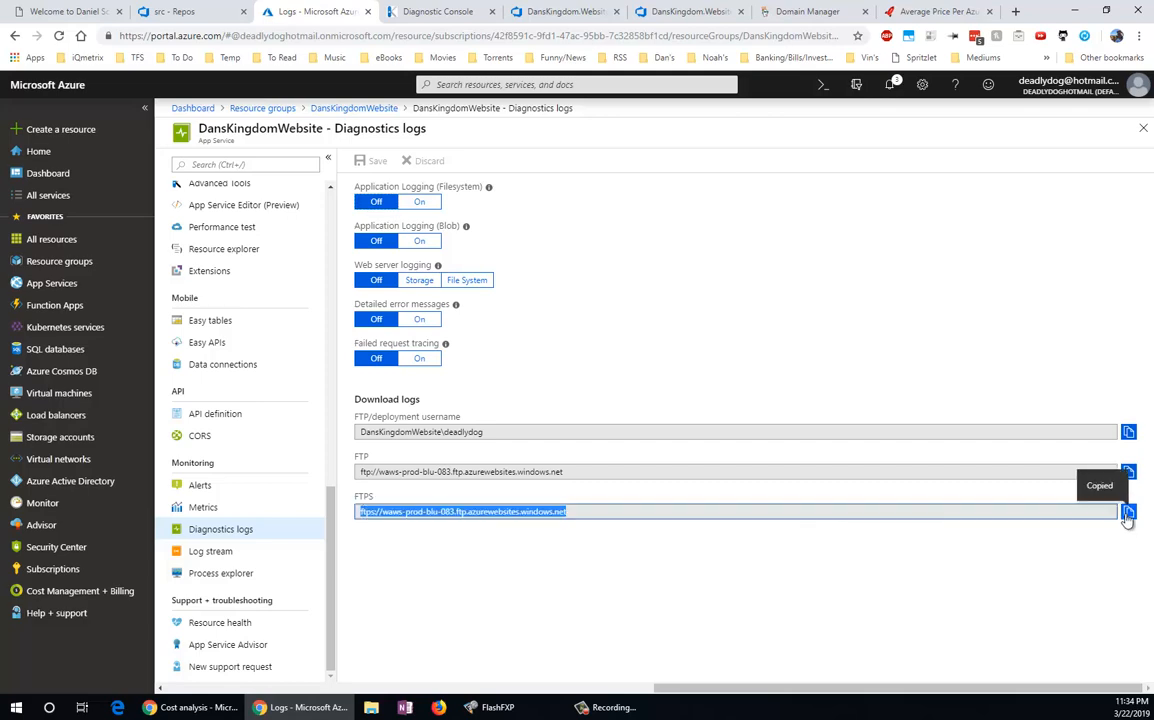
# Switch to FlashFXP, start a Quick Connect session and enter the copied FTPS address as the server
pyautogui.hotkey('alt', 'Tab')
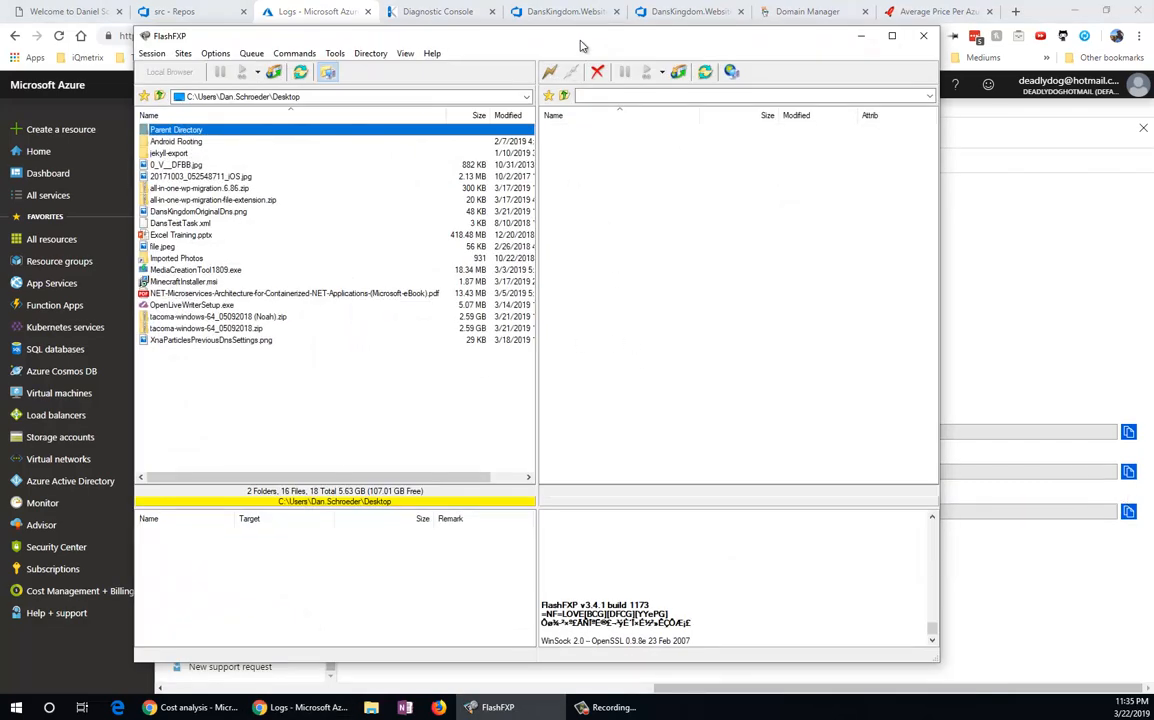
pyautogui.moveTo(580, 38); pyautogui.dragTo(573, 38)
pyautogui.click(543, 71)
pyautogui.click(583, 92)
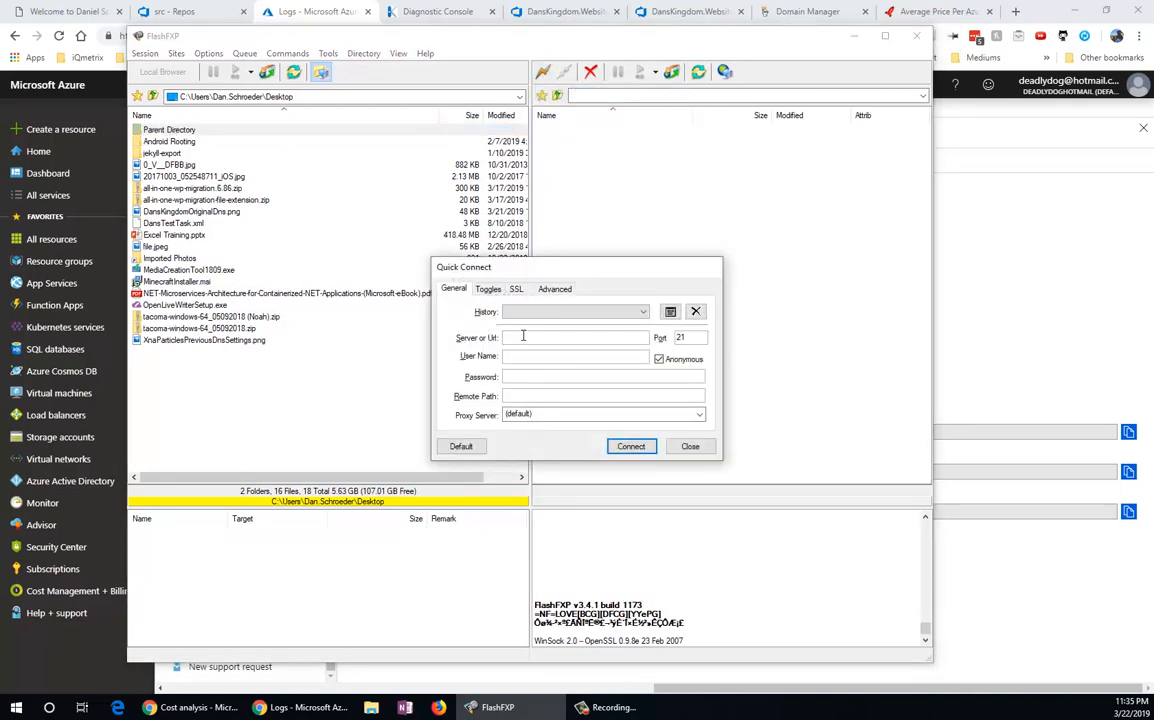
pyautogui.hotkey('ctrl', 'v')
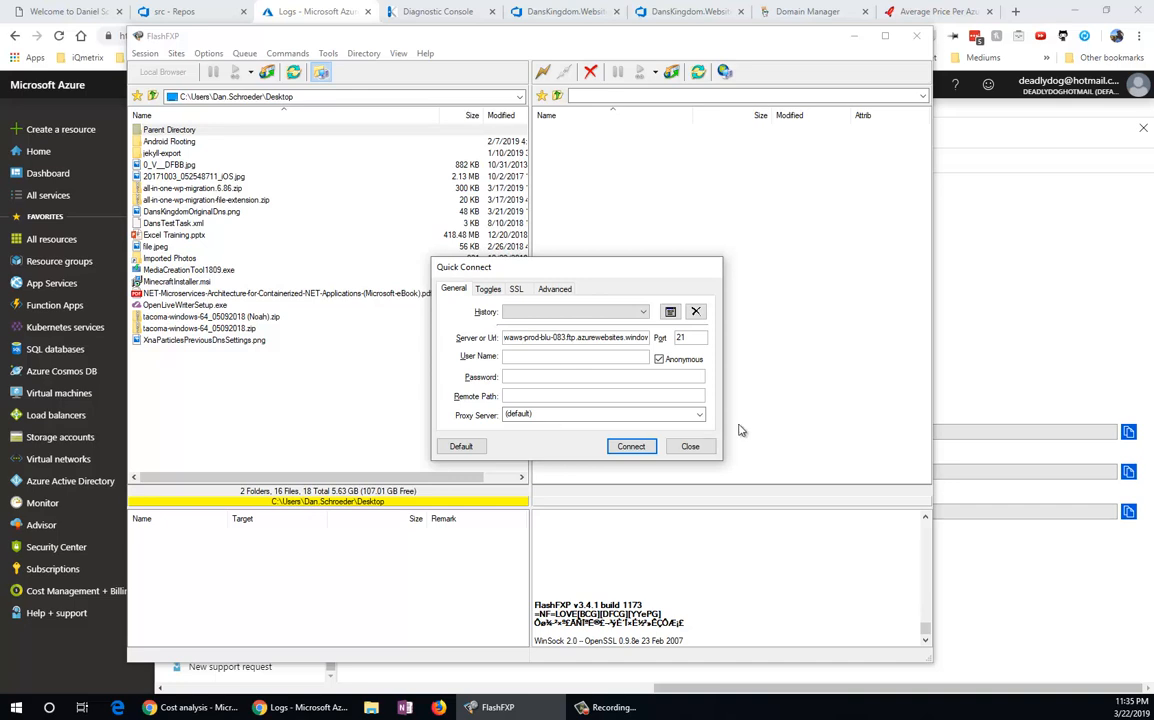
# Return to the Azure portal and view the app and user deployment credentials in the web app's Deployment Center
pyautogui.click(985, 344)
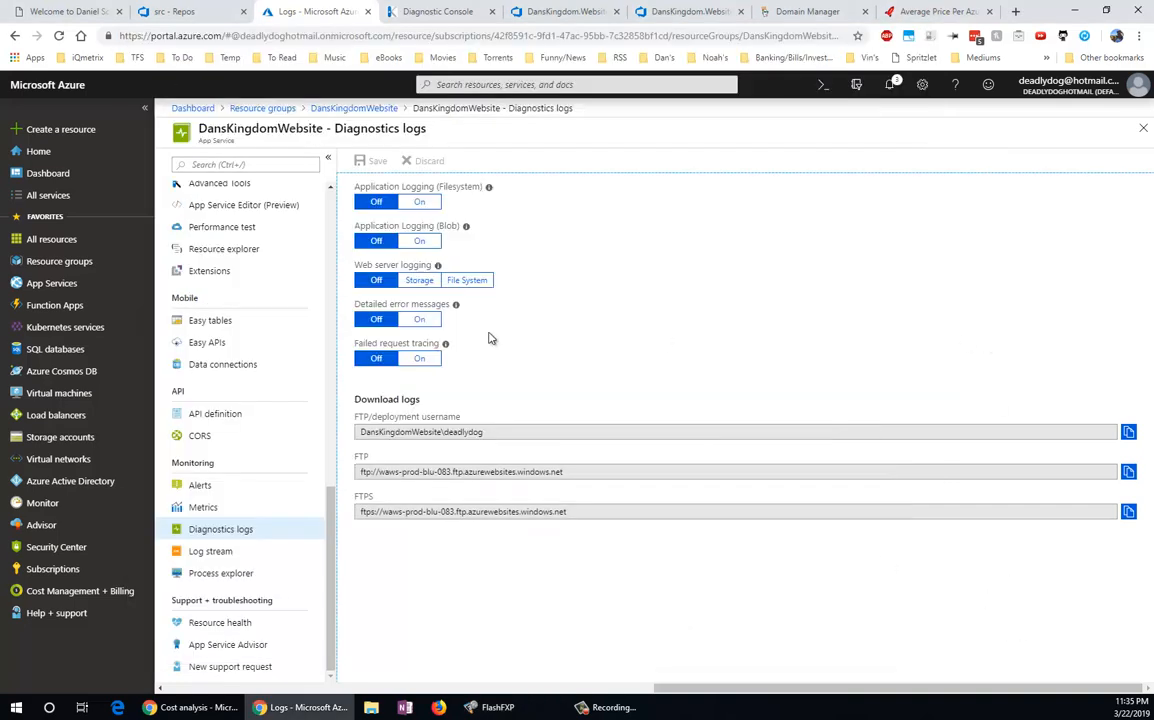
pyautogui.scroll(5, 250, 519)
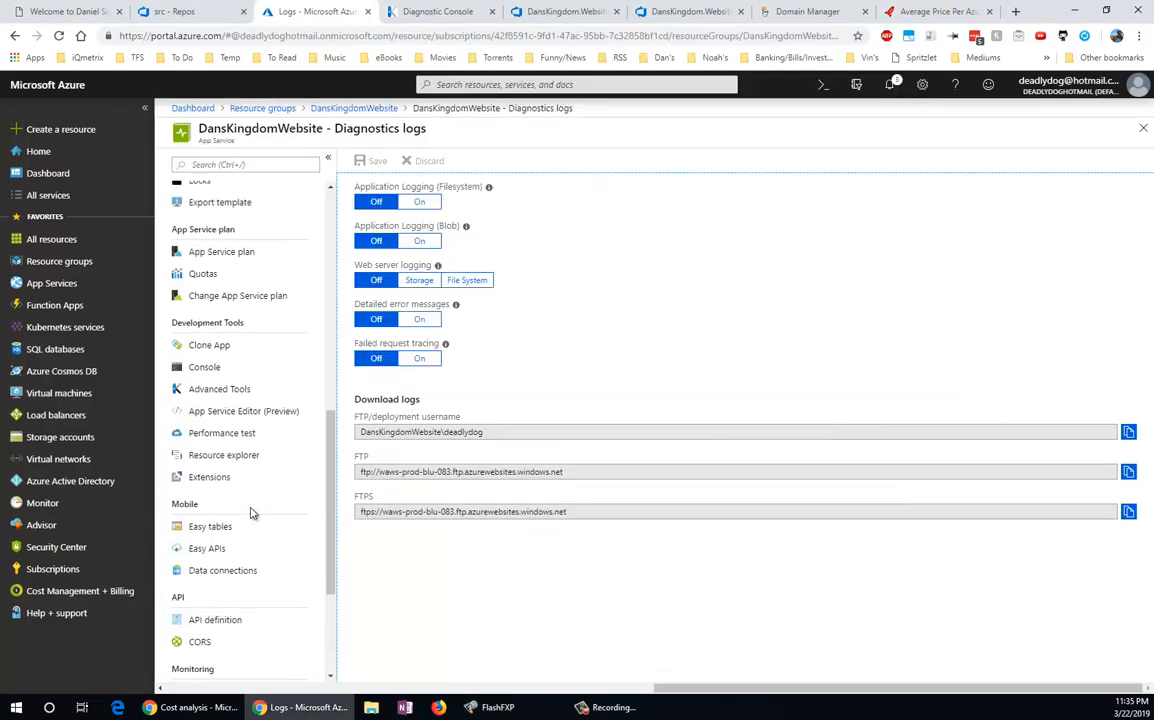
pyautogui.scroll(3, 252, 512)
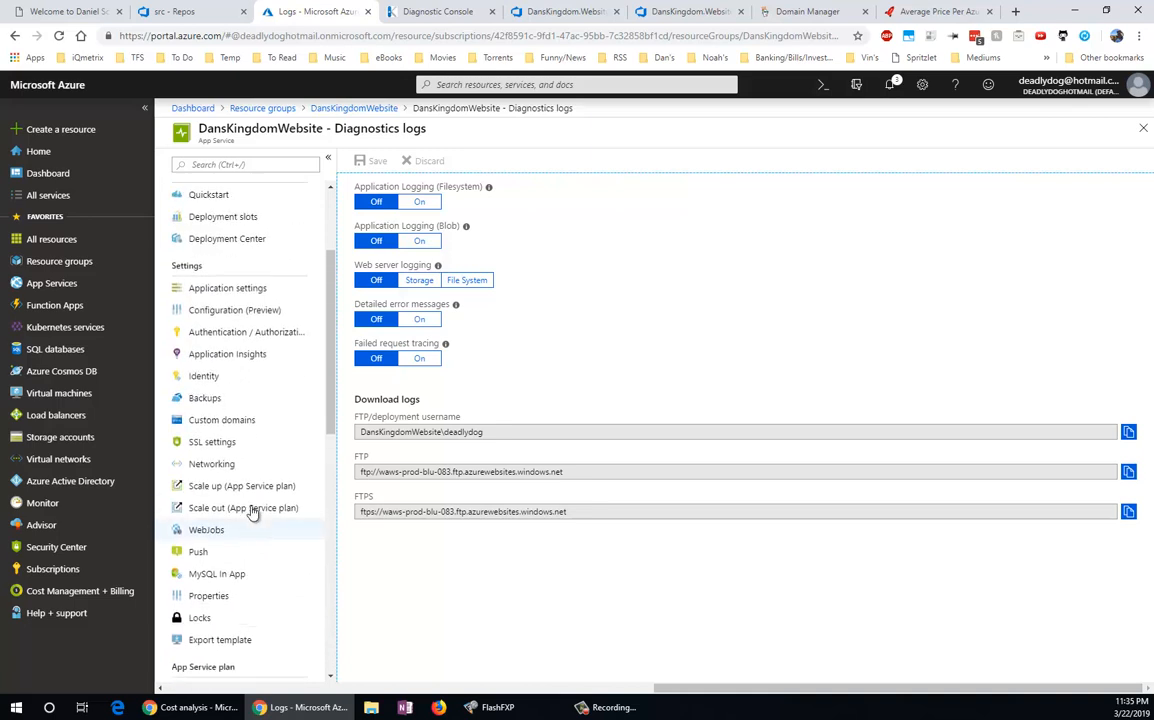
pyautogui.click(230, 398)
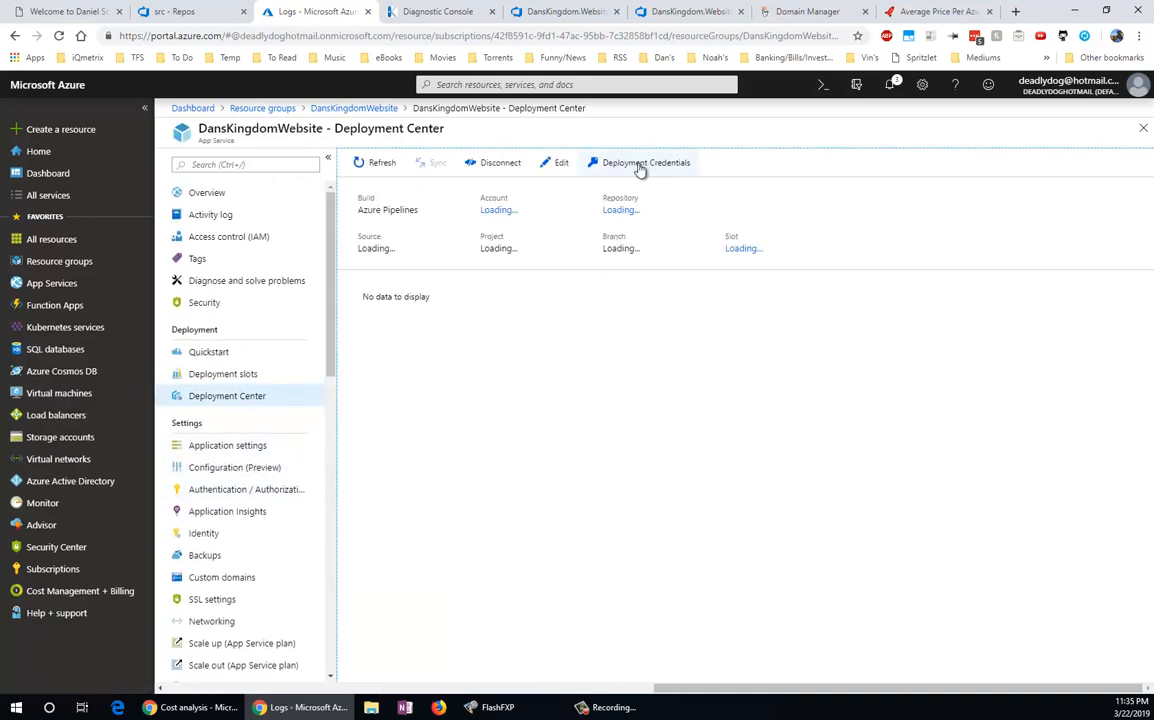
pyautogui.click(640, 166)
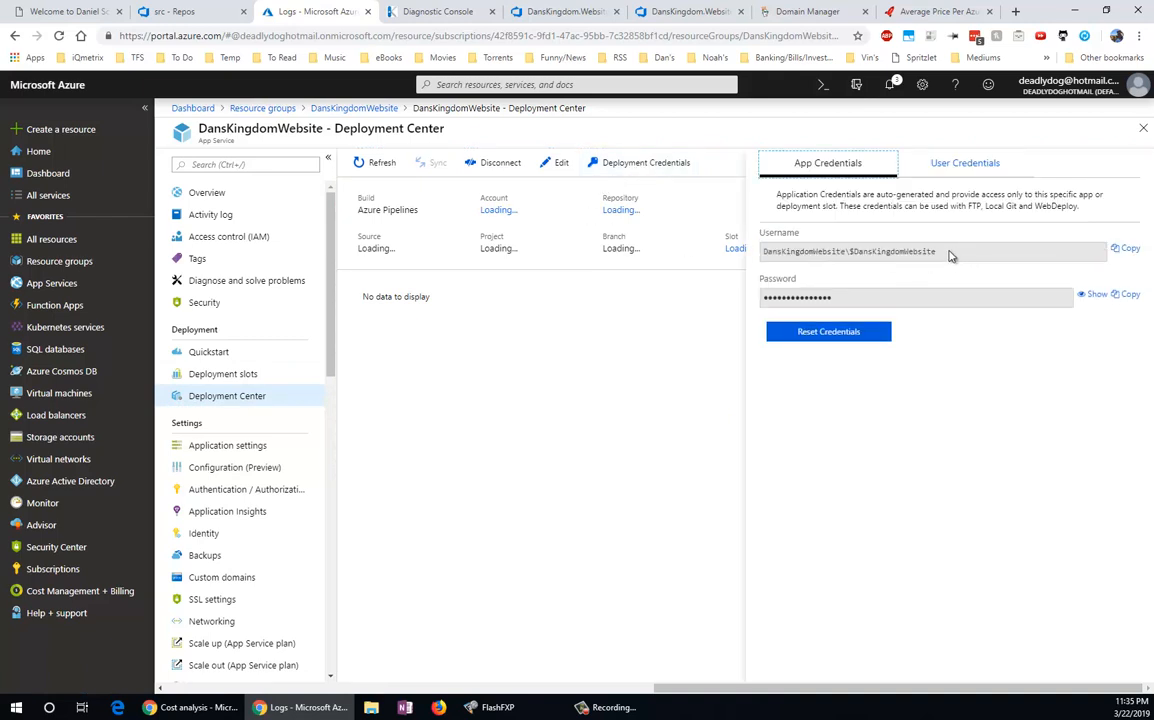
pyautogui.click(950, 172)
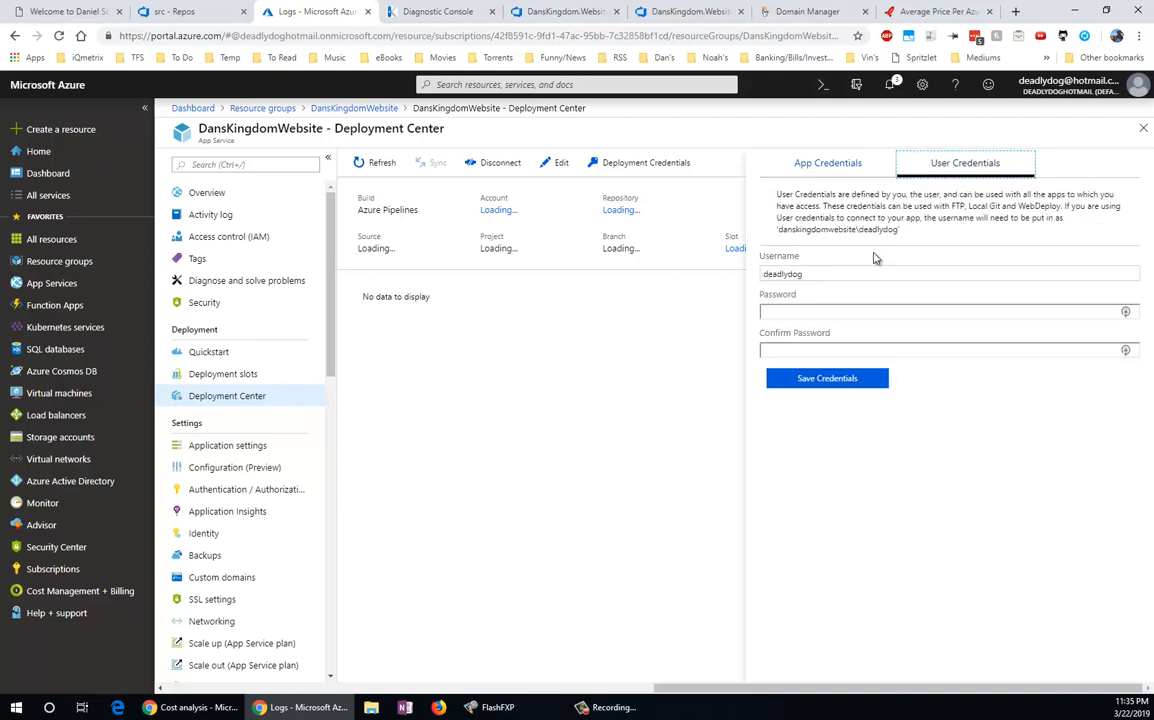
pyautogui.click(834, 172)
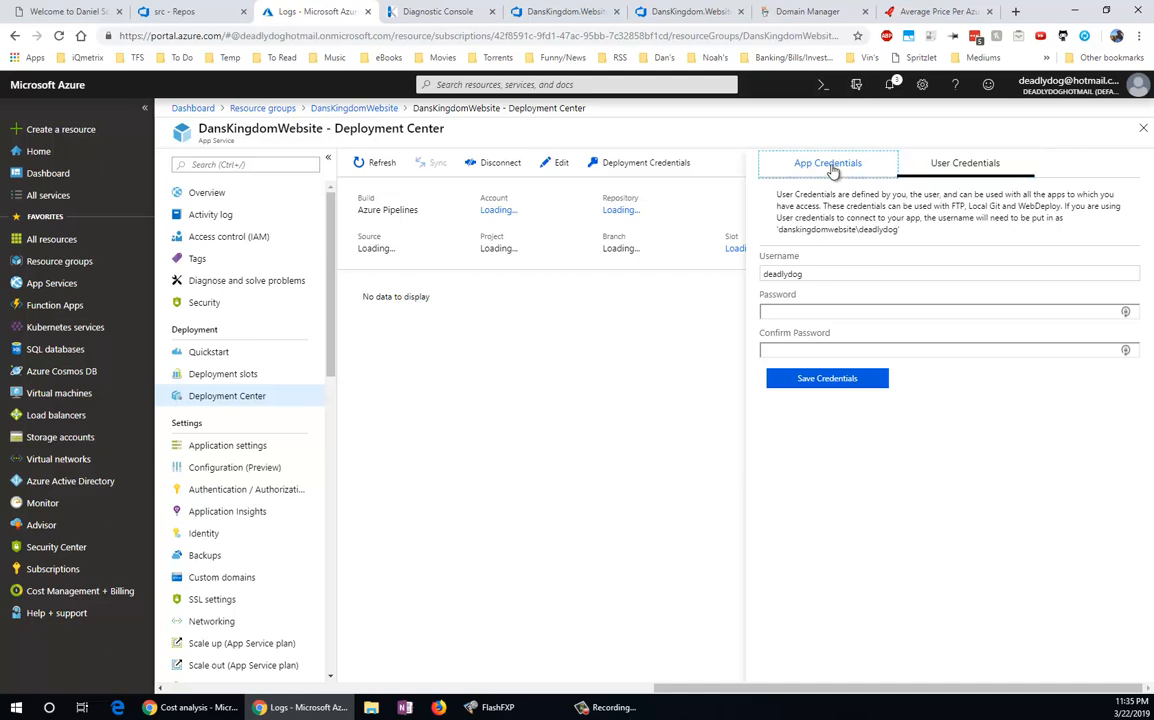
# Copy the username from App Credentials into the User Name field of FlashFXP's Quick Connect dialog
pyautogui.click(1126, 248)
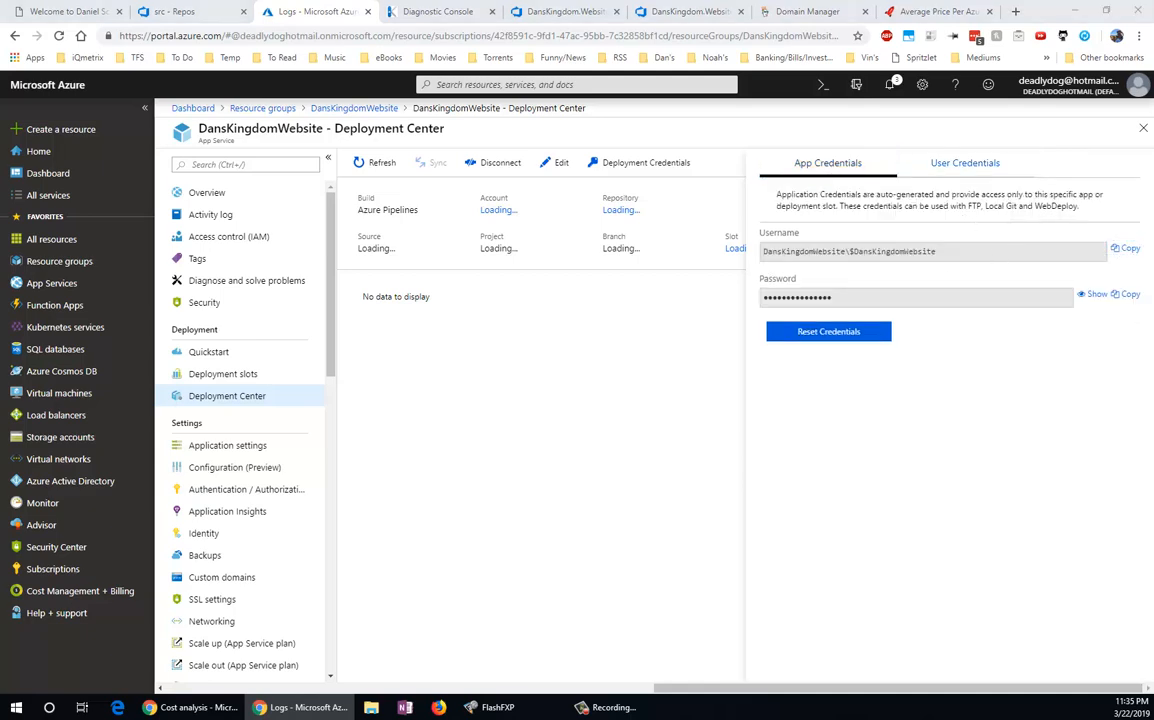
pyautogui.hotkey('alt', 'Tab')
pyautogui.click(529, 357)
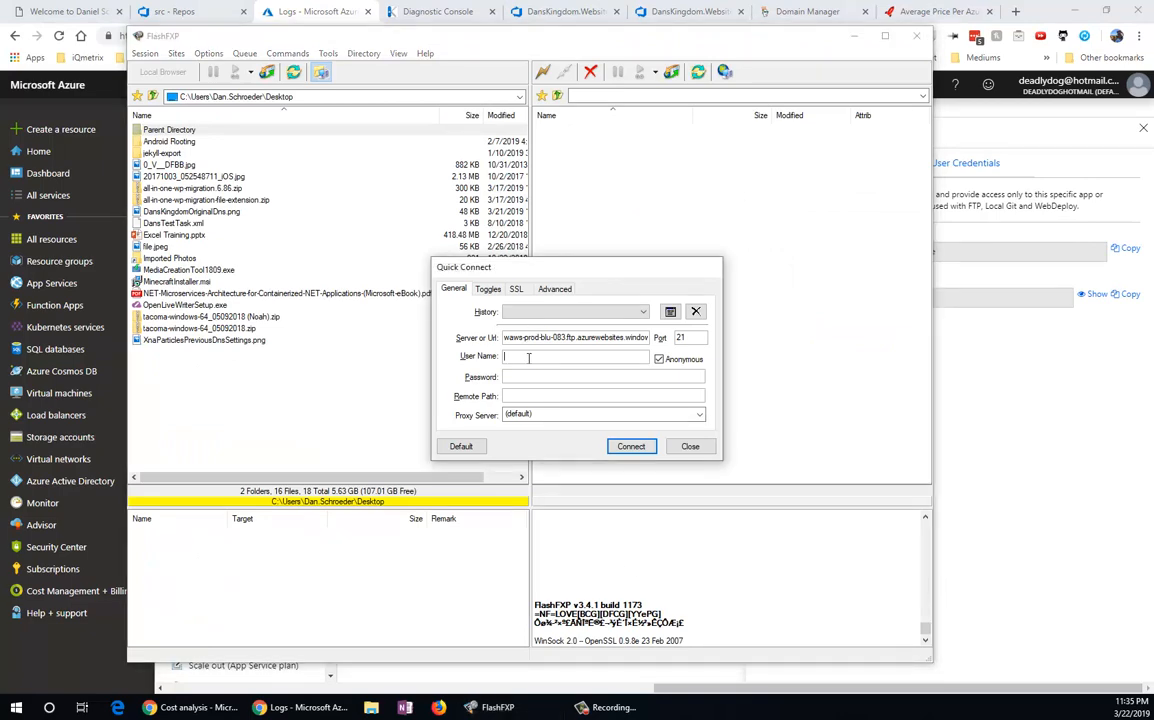
pyautogui.hotkey('ctrl', 'v')
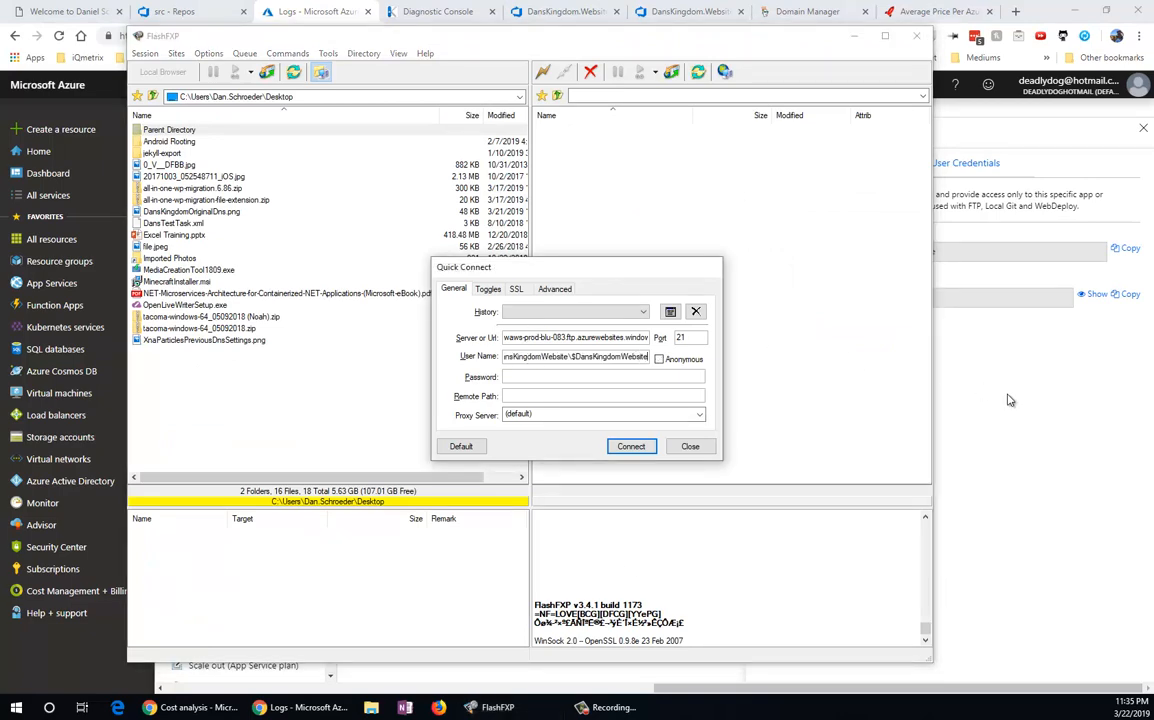
# Copy the App Credentials password from the Azure portal into FlashFXP's Password field and connect to the FTP server
pyautogui.click(942, 373)
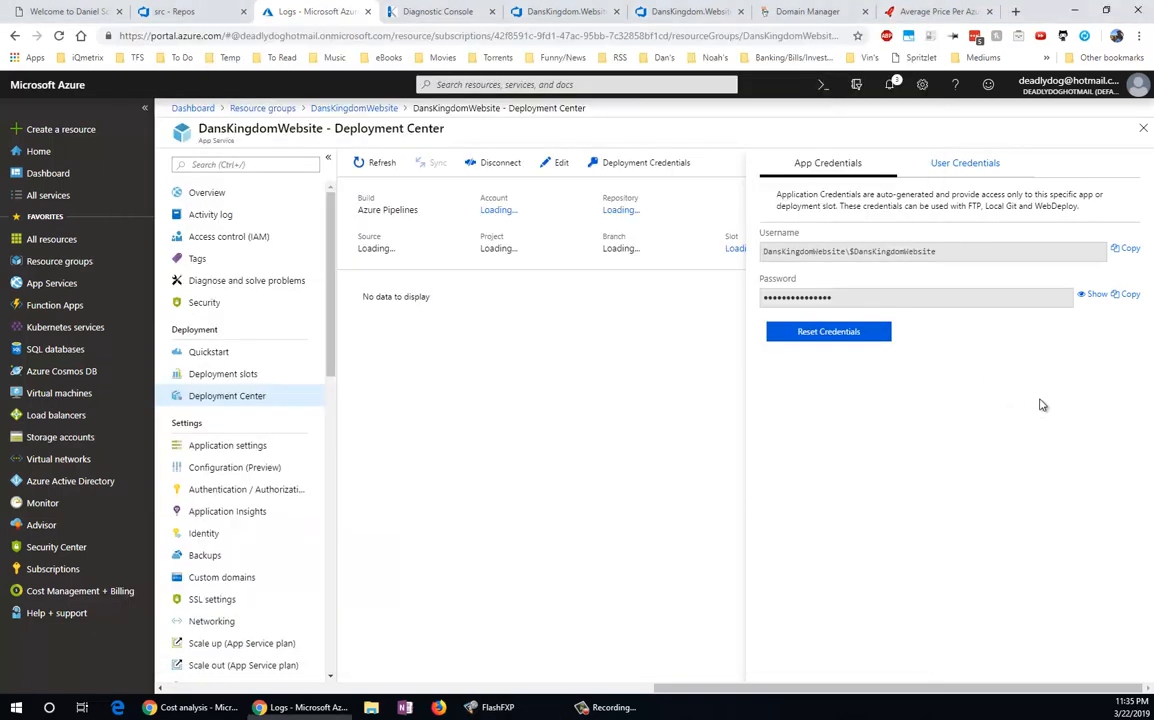
pyautogui.click(1127, 295)
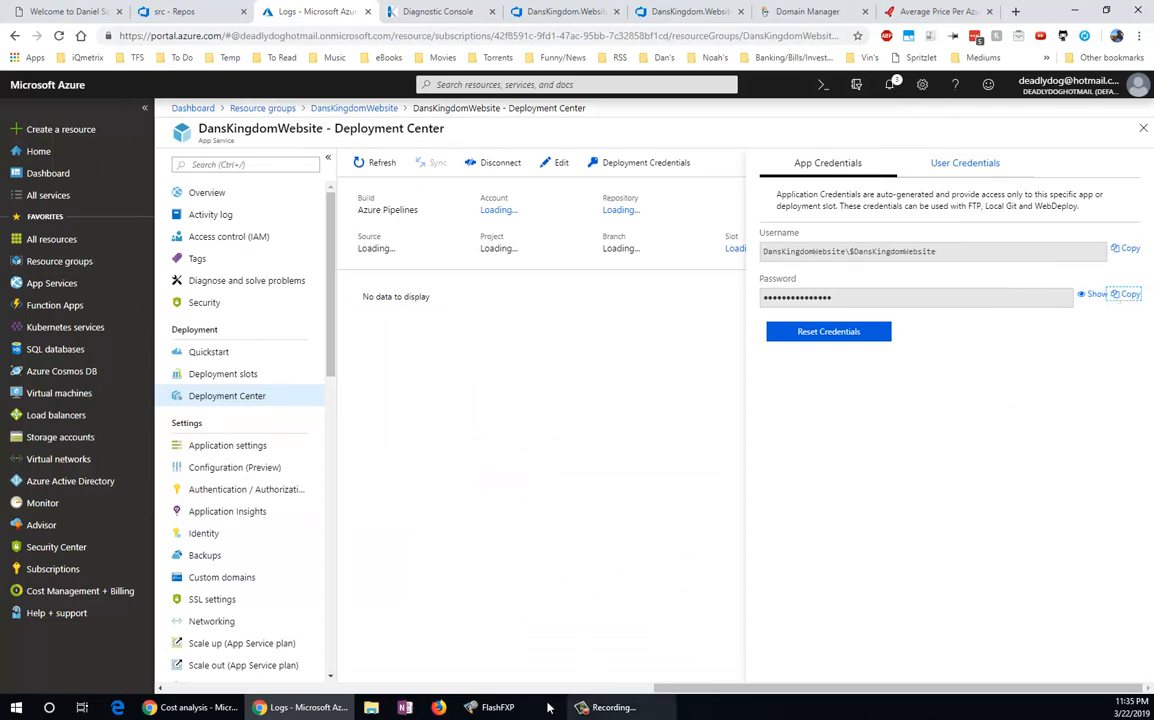
pyautogui.click(497, 707)
pyautogui.click(533, 377)
pyautogui.hotkey('ctrl', 'v')
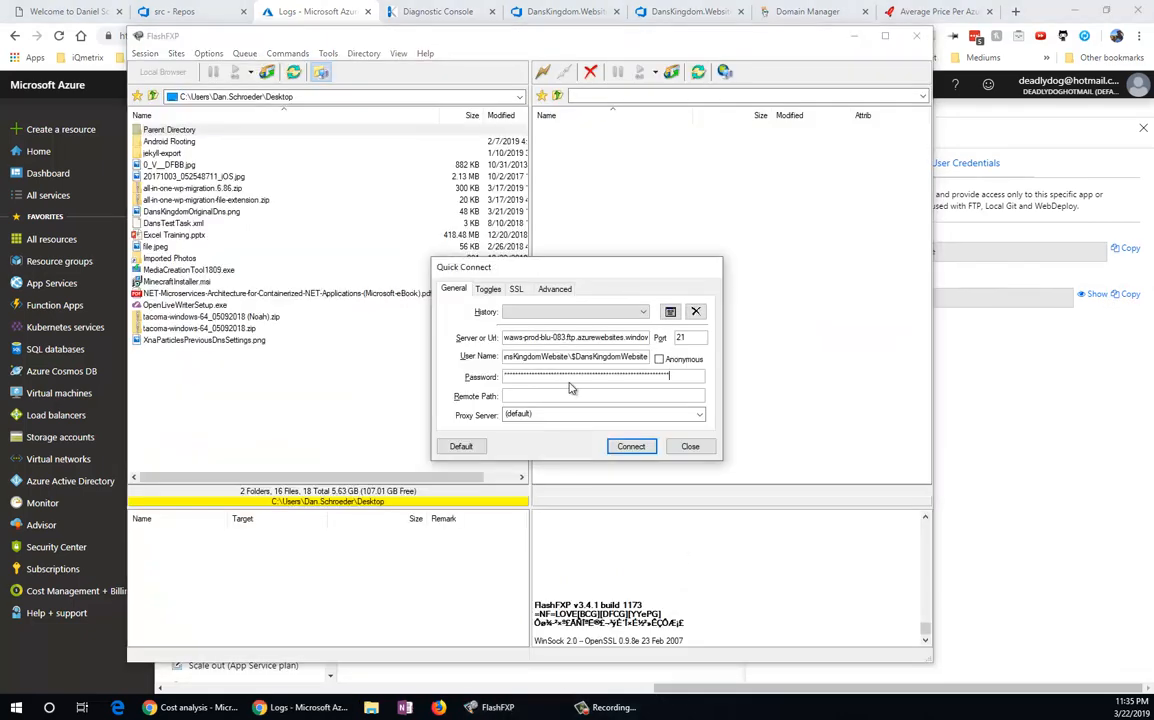
pyautogui.click(631, 446)
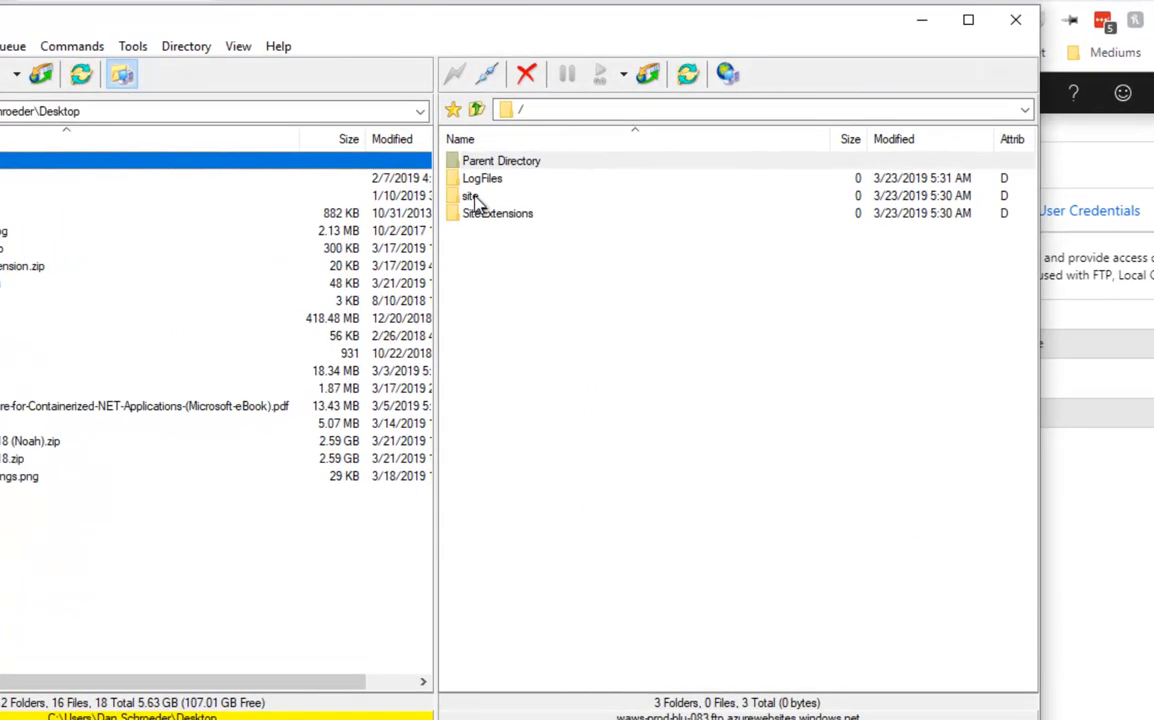
# Browse to /site/wwwroot on the FTP server, examine the deployed files and minimize FlashFXP
pyautogui.doubleClick(472, 196)
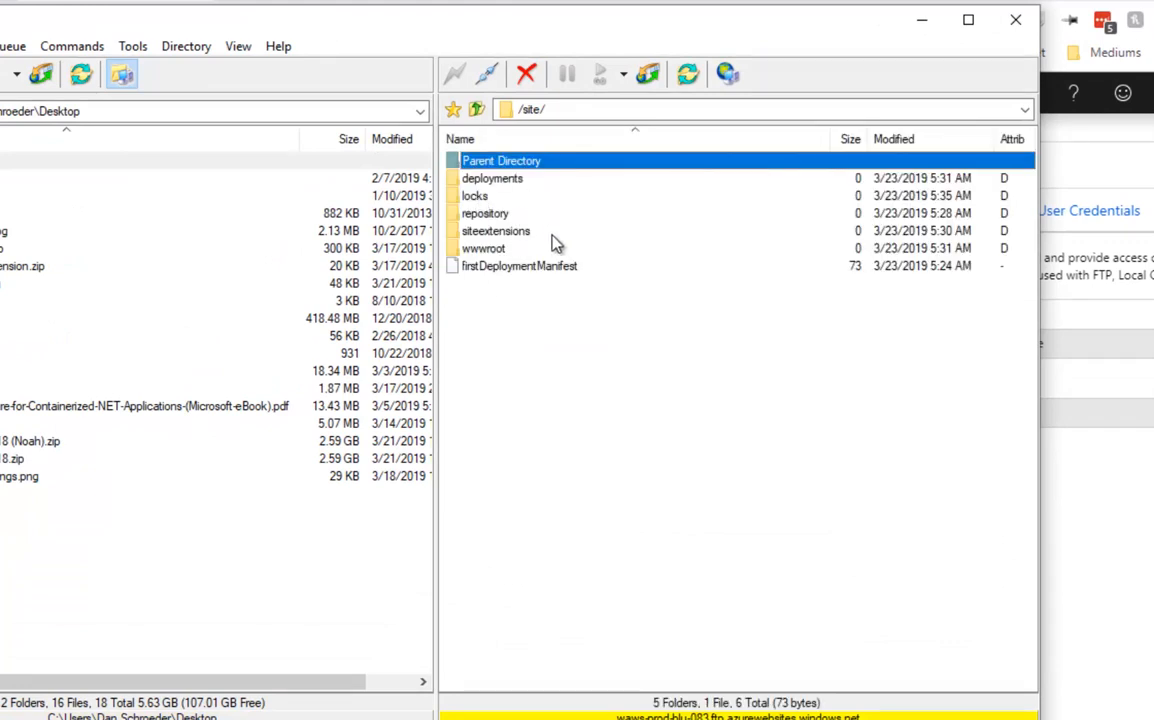
pyautogui.doubleClick(484, 248)
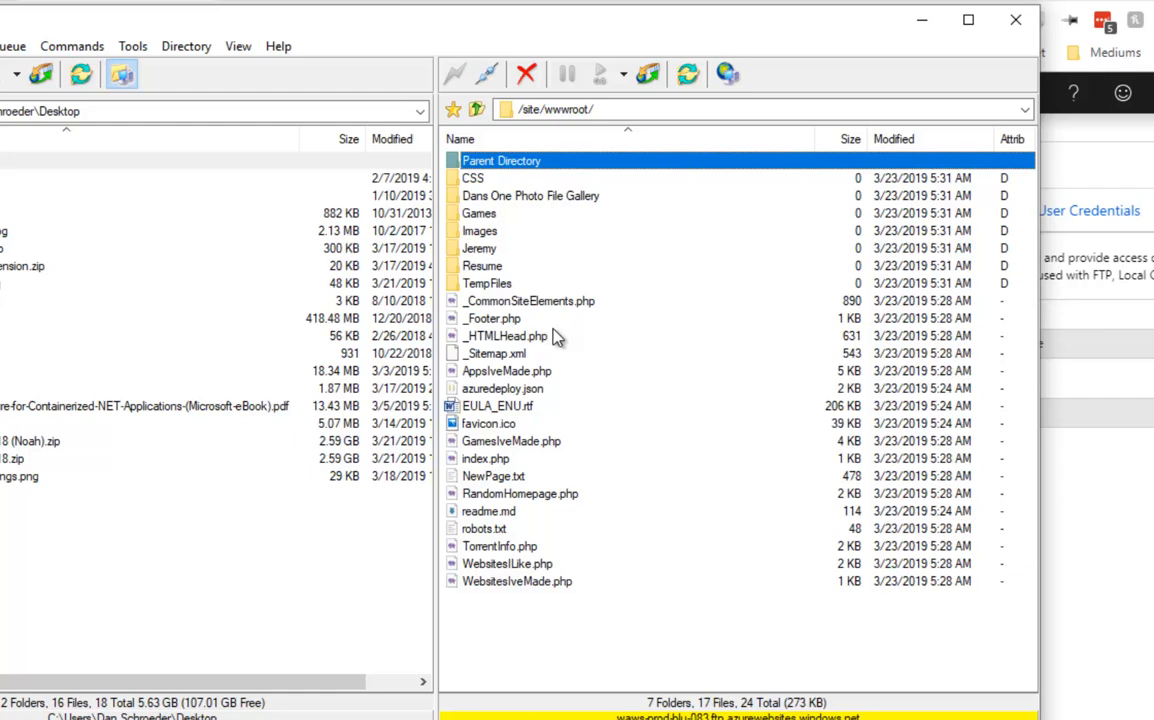
pyautogui.click(490, 233)
pyautogui.click(505, 353)
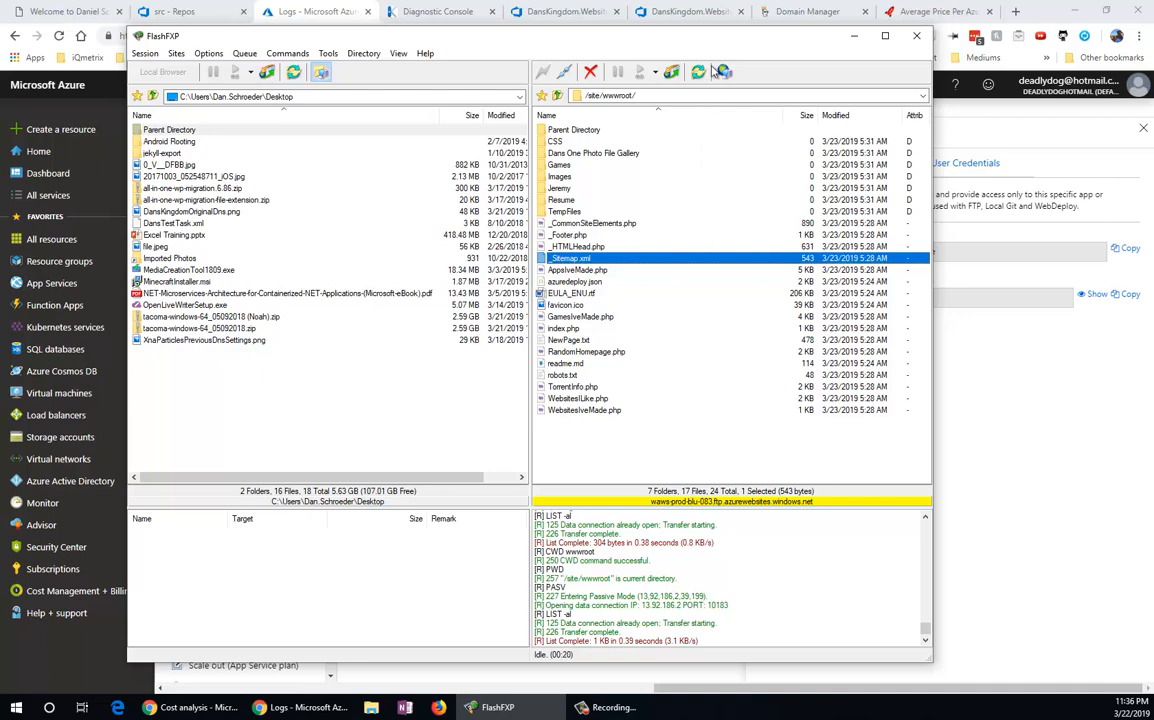
pyautogui.click(855, 36)
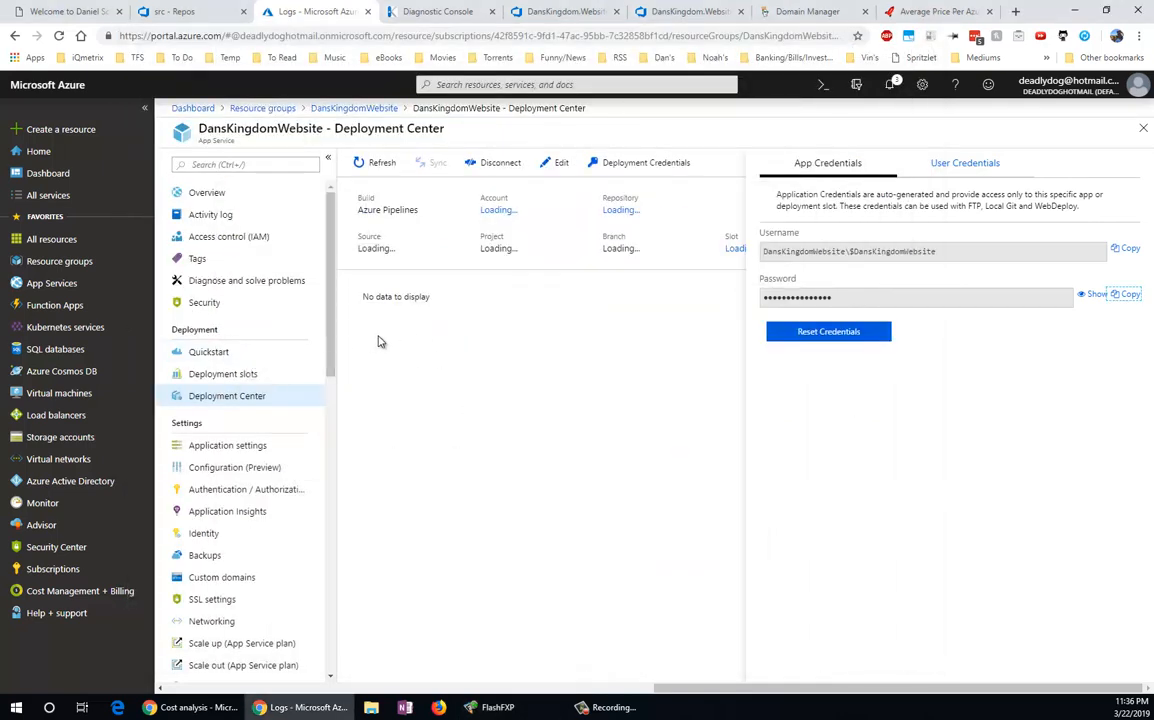
# Switch to the original website at danskingdom.com/index.php in the browser and examine its address
pyautogui.click(55, 12)
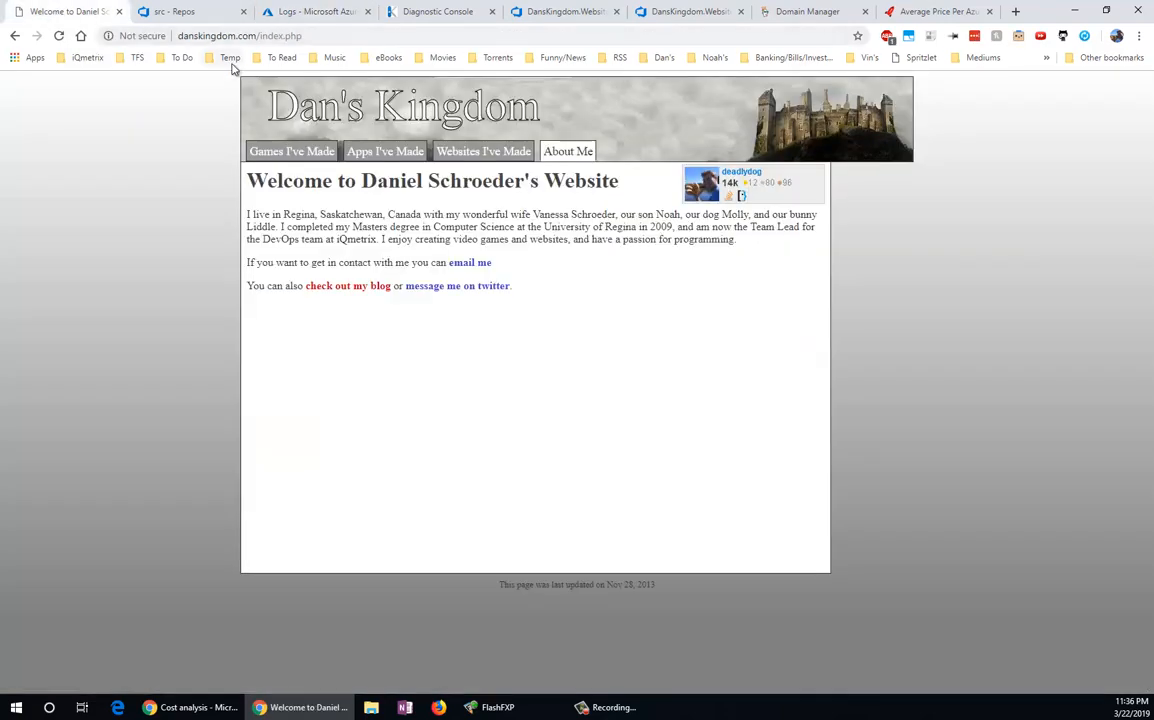
pyautogui.click(323, 37)
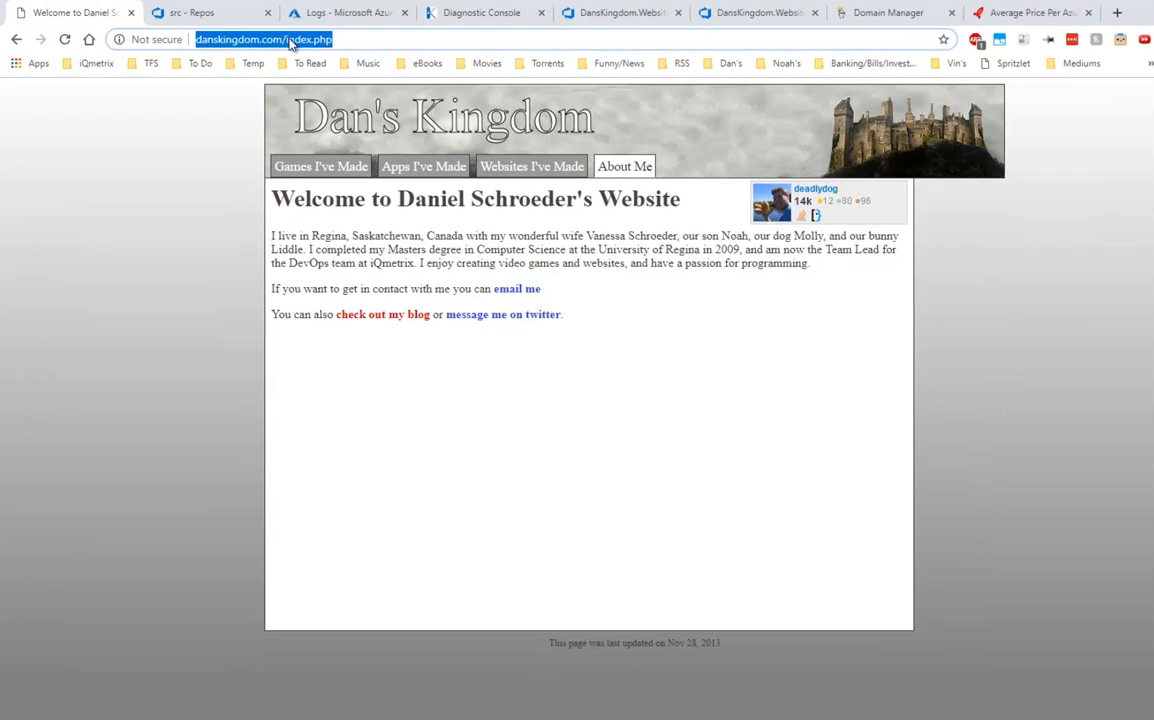
pyautogui.click(190, 36)
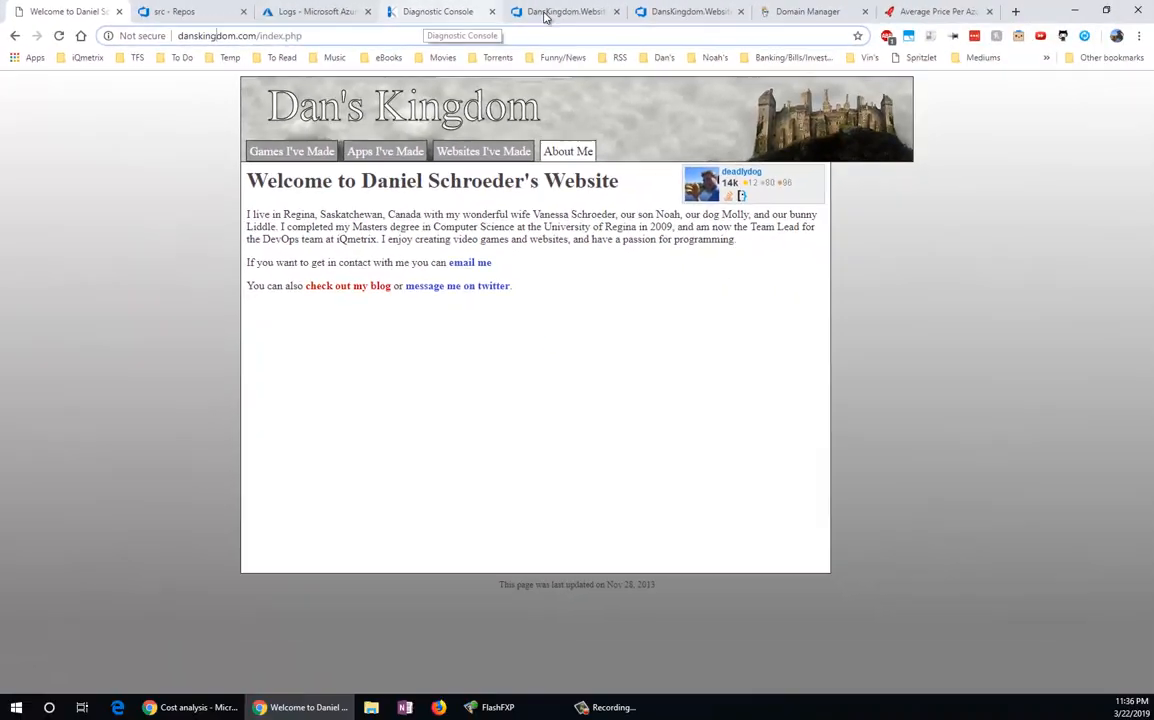
pyautogui.click(432, 12)
pyautogui.click(272, 36)
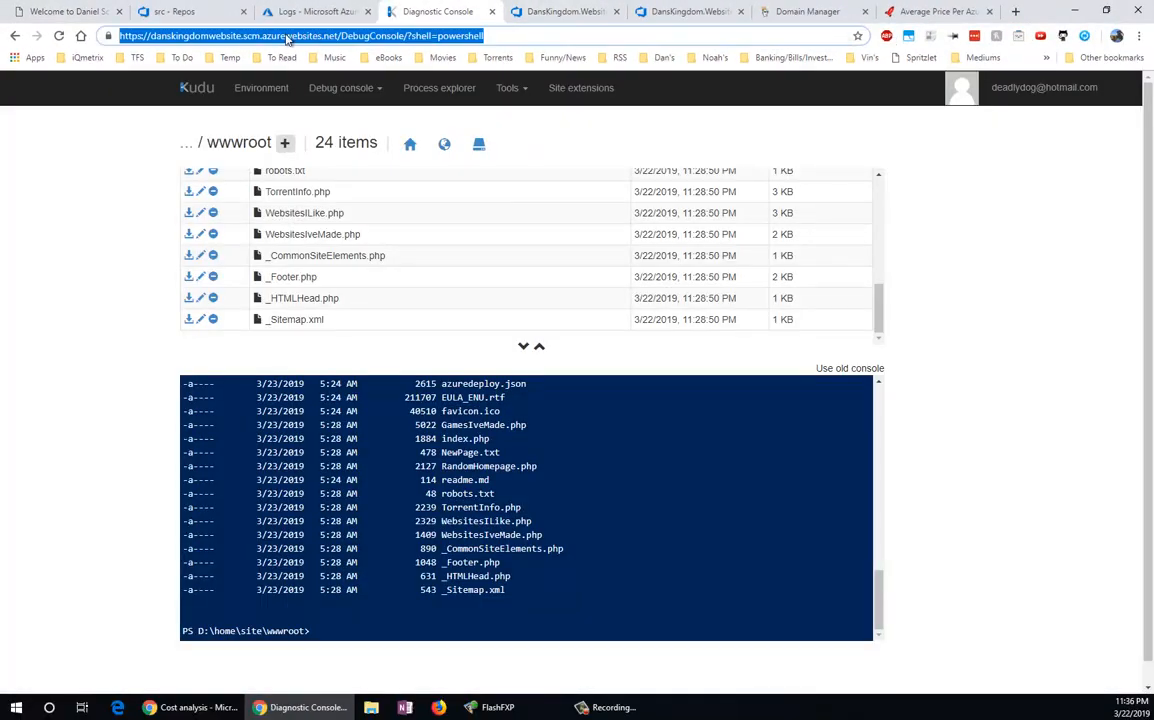
pyautogui.moveTo(486, 36); pyautogui.dragTo(340, 38)
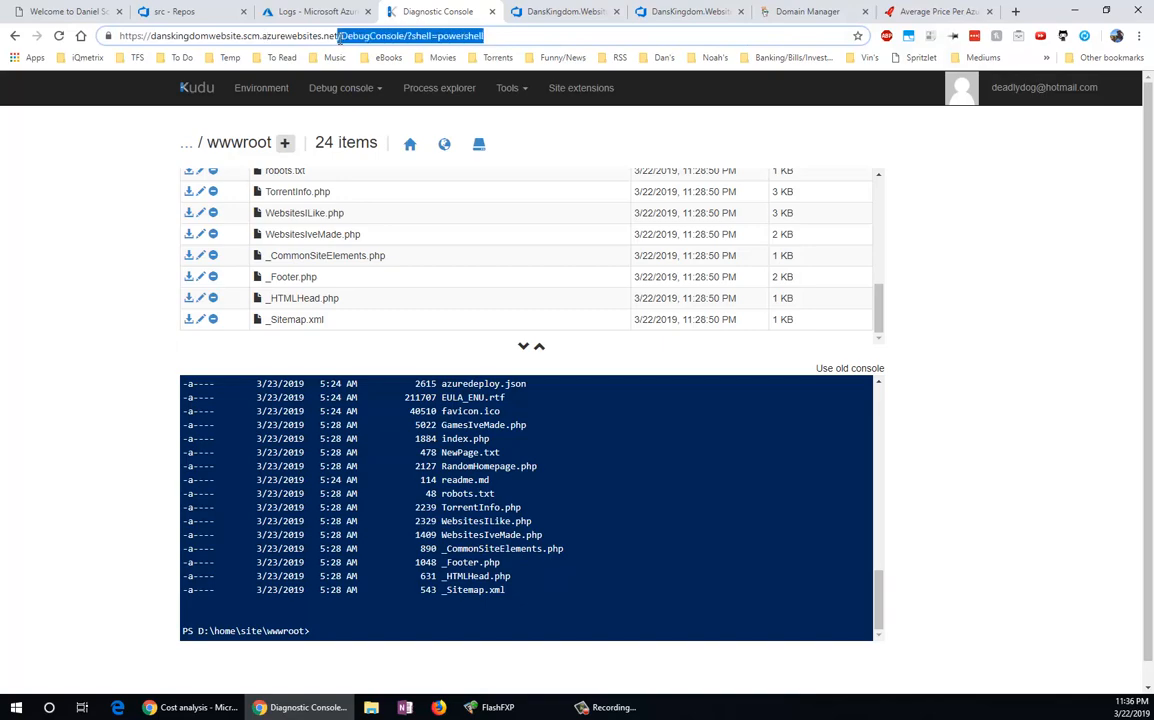
pyautogui.press('BackSpace')
pyautogui.click(268, 36)
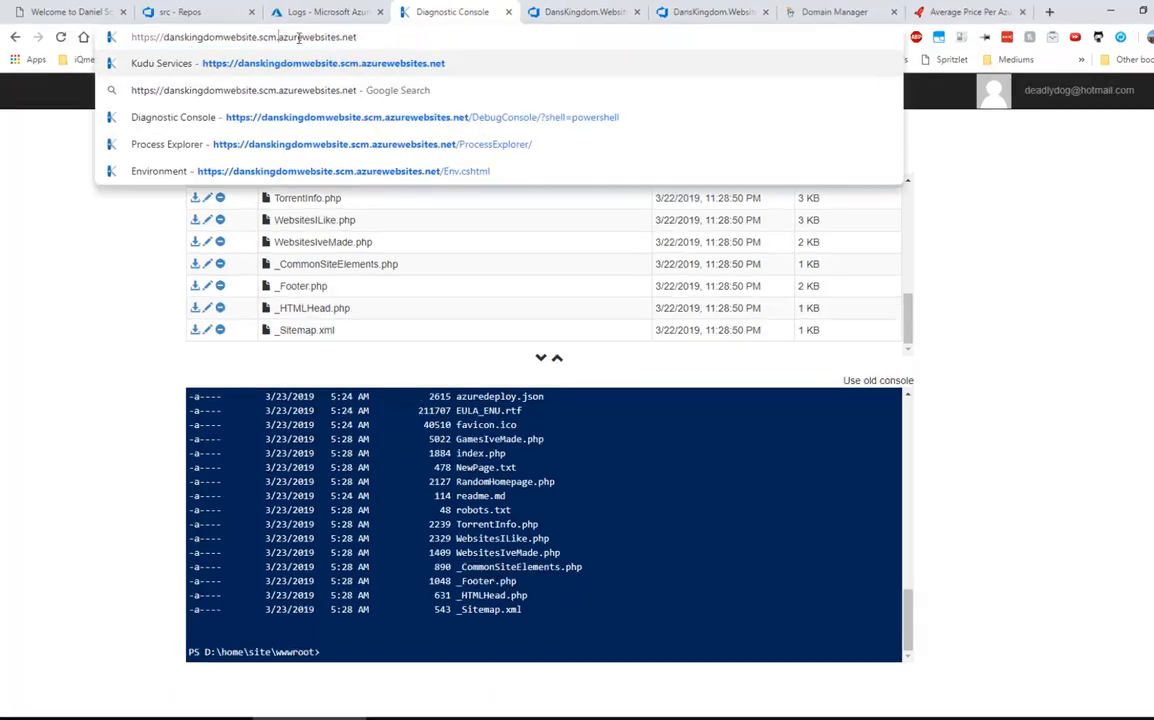
pyautogui.press('BackSpace')
pyautogui.press('BackSpace')
pyautogui.press('BackSpace')
pyautogui.press('BackSpace')
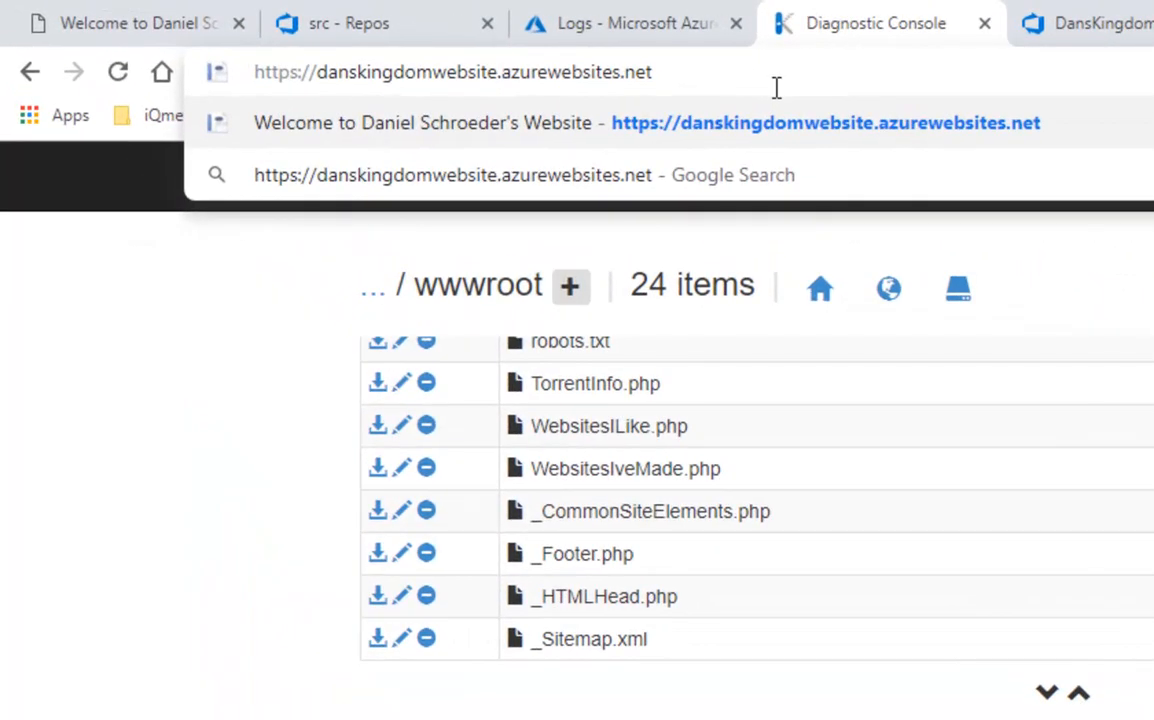
pyautogui.press('Return')
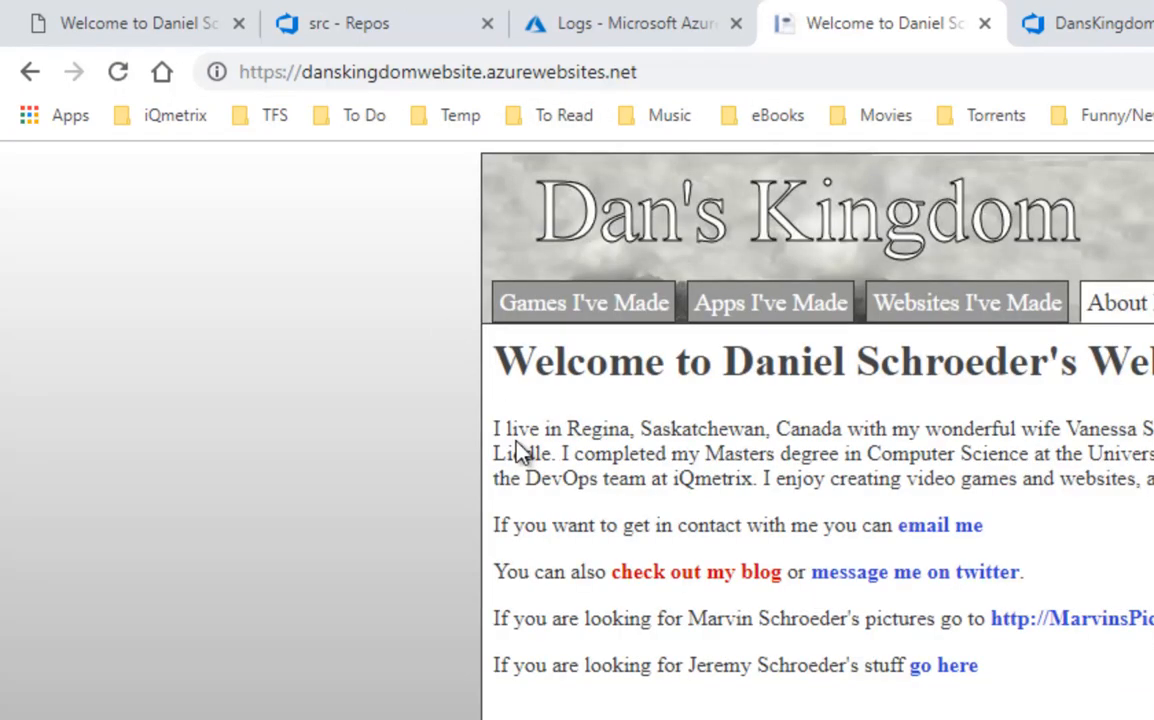
# Switch to the Azure portal and open the DansKingdomWebsite app's Custom domains settings
pyautogui.click(117, 25)
pyautogui.click(855, 31)
pyautogui.click(605, 26)
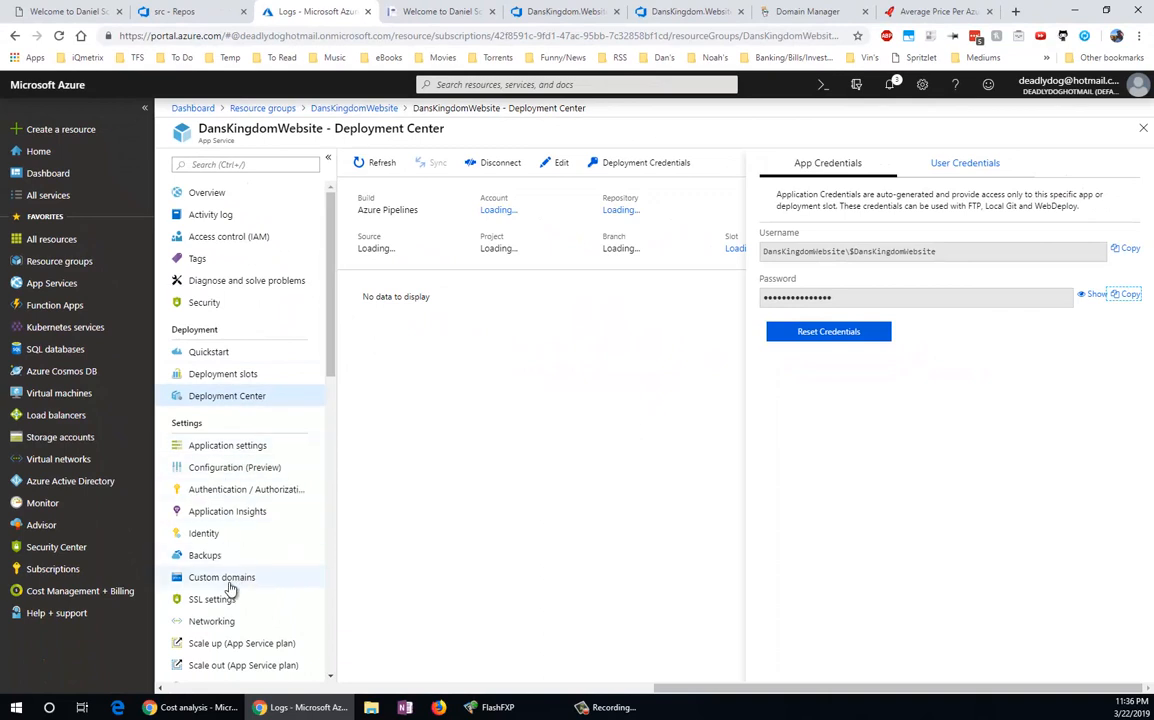
pyautogui.click(229, 582)
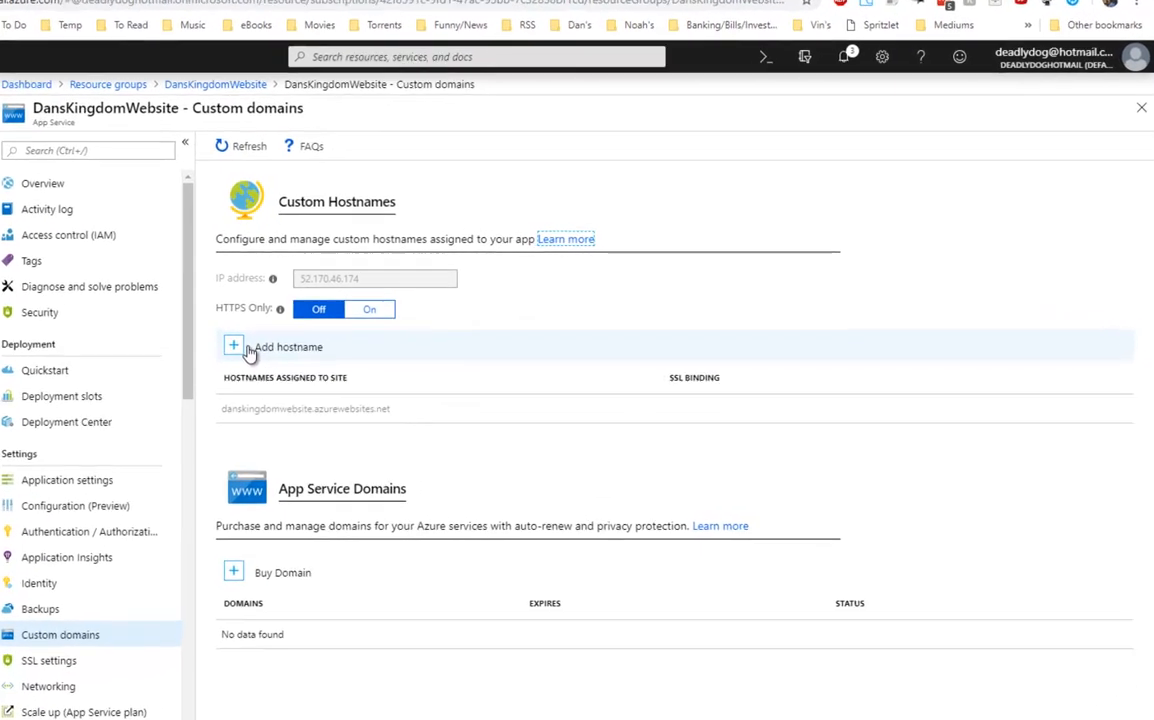
# Start adding danskingdom.com as a custom hostname and validate it
pyautogui.click(386, 333)
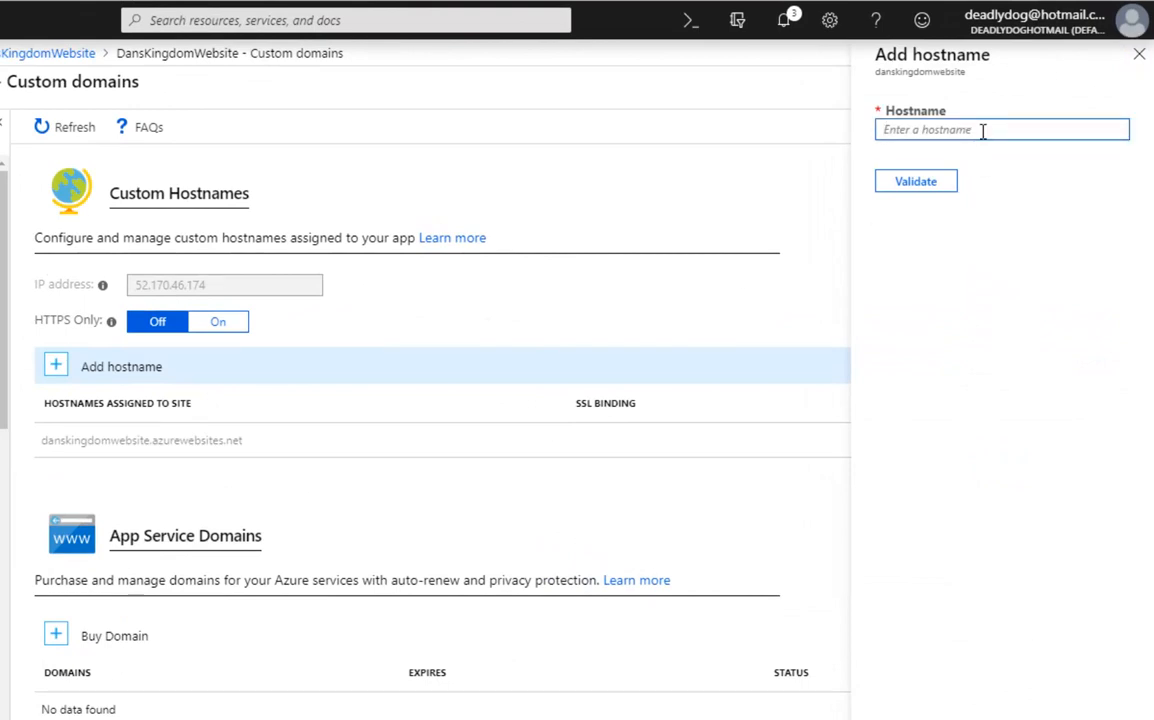
pyautogui.write('danskingdom.com')
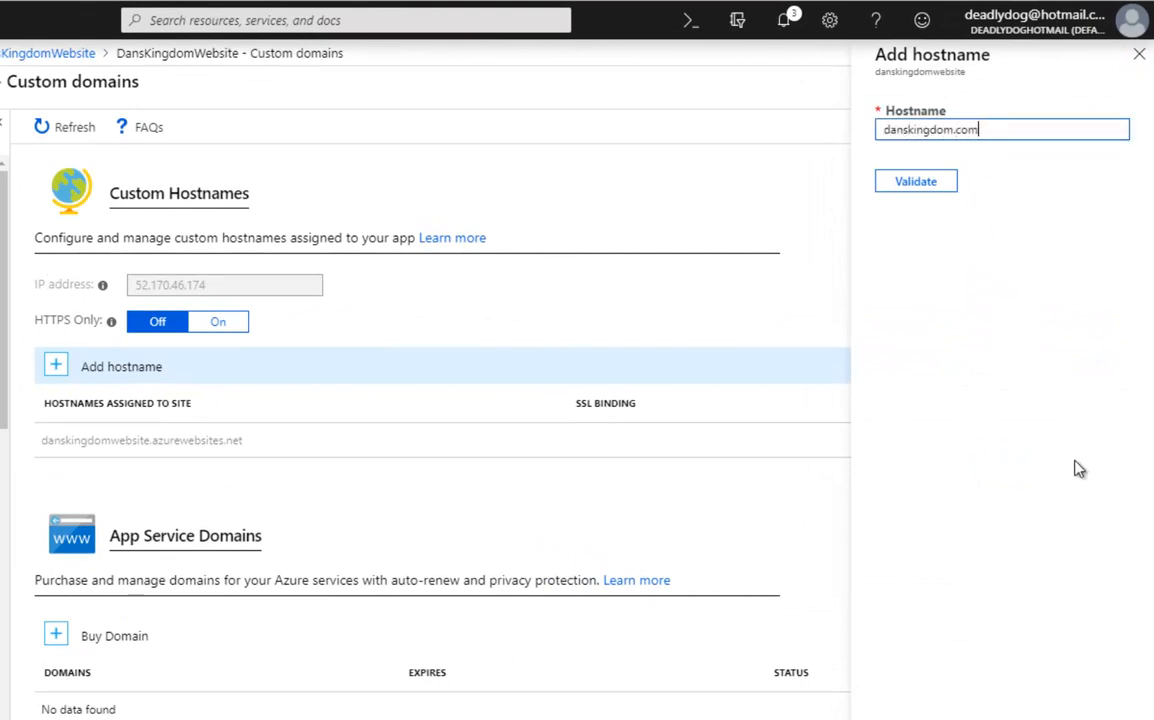
pyautogui.click(916, 184)
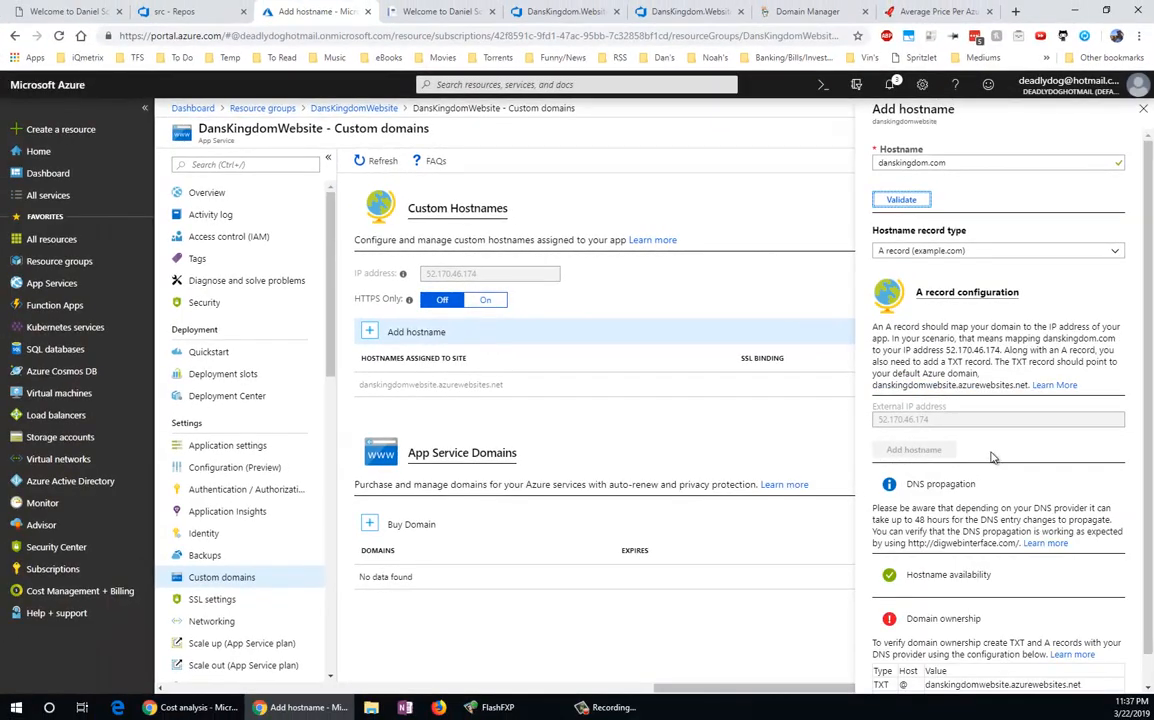
# Copy the A record IP address 52.170.46.174 from the domain ownership details and switch to GoDaddy's DNS management page
pyautogui.scroll(-1, 988, 462)
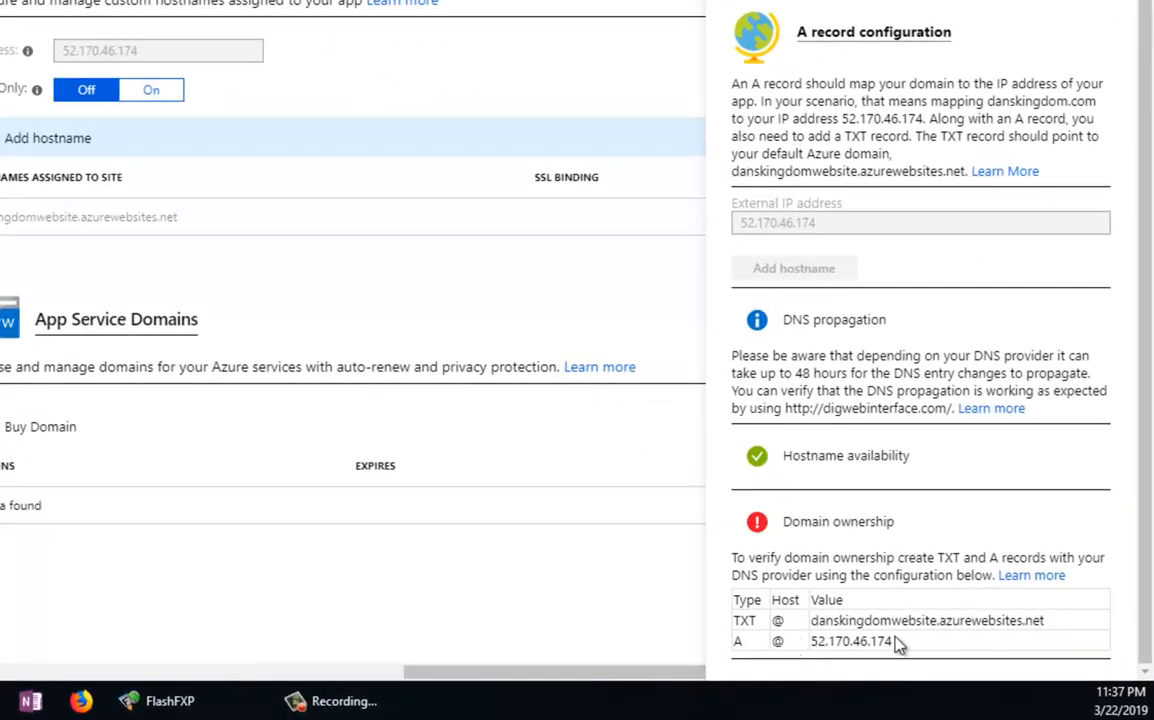
pyautogui.moveTo(893, 644); pyautogui.dragTo(812, 644)
pyautogui.hotkey('ctrl', 'c')
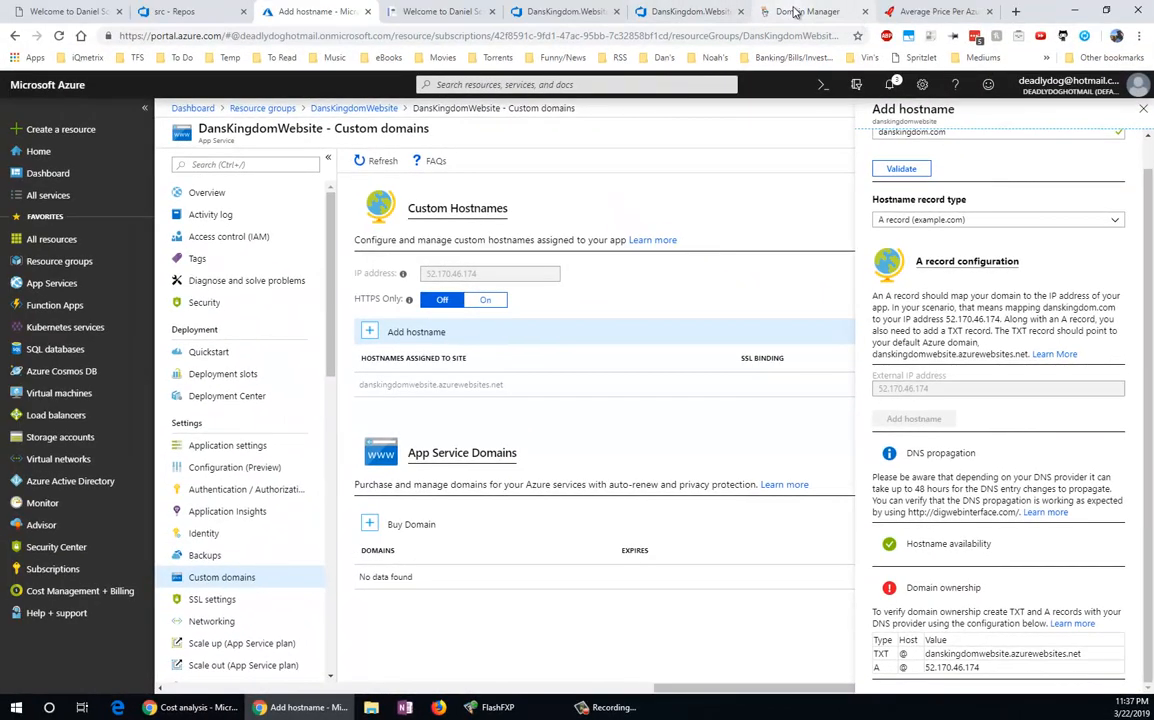
pyautogui.click(800, 12)
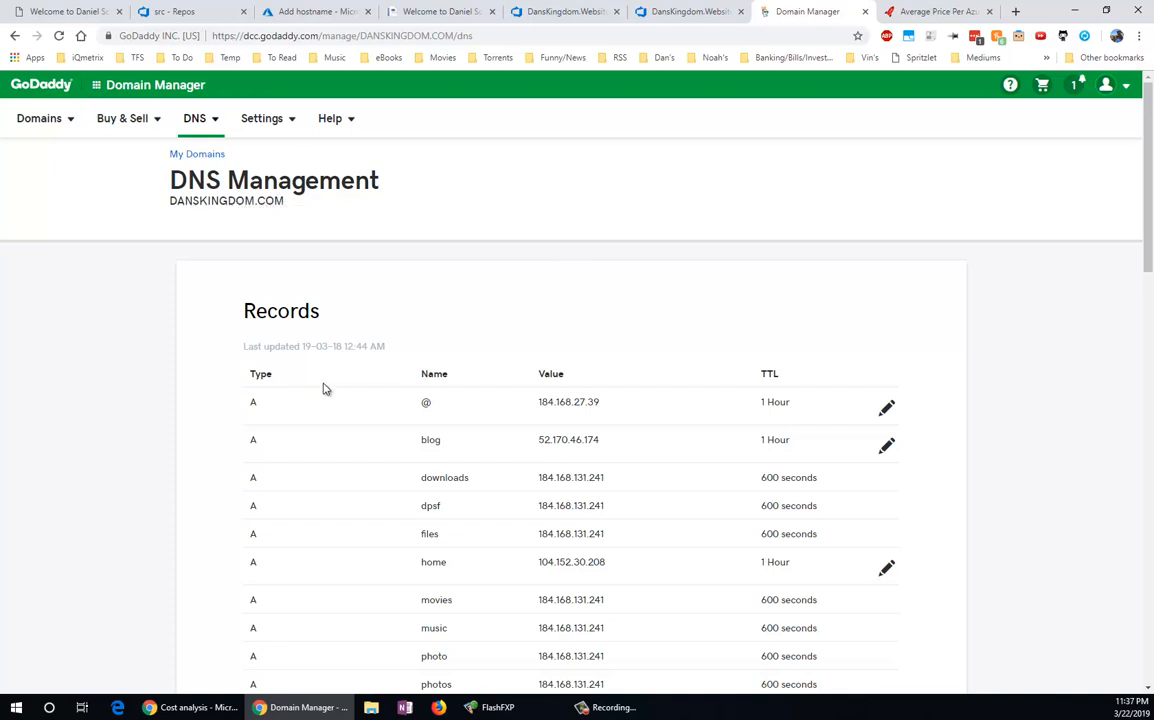
# Point the @ A record of danskingdom.com to 52.170.46.174 and save it
pyautogui.click(888, 409)
pyautogui.click(595, 470)
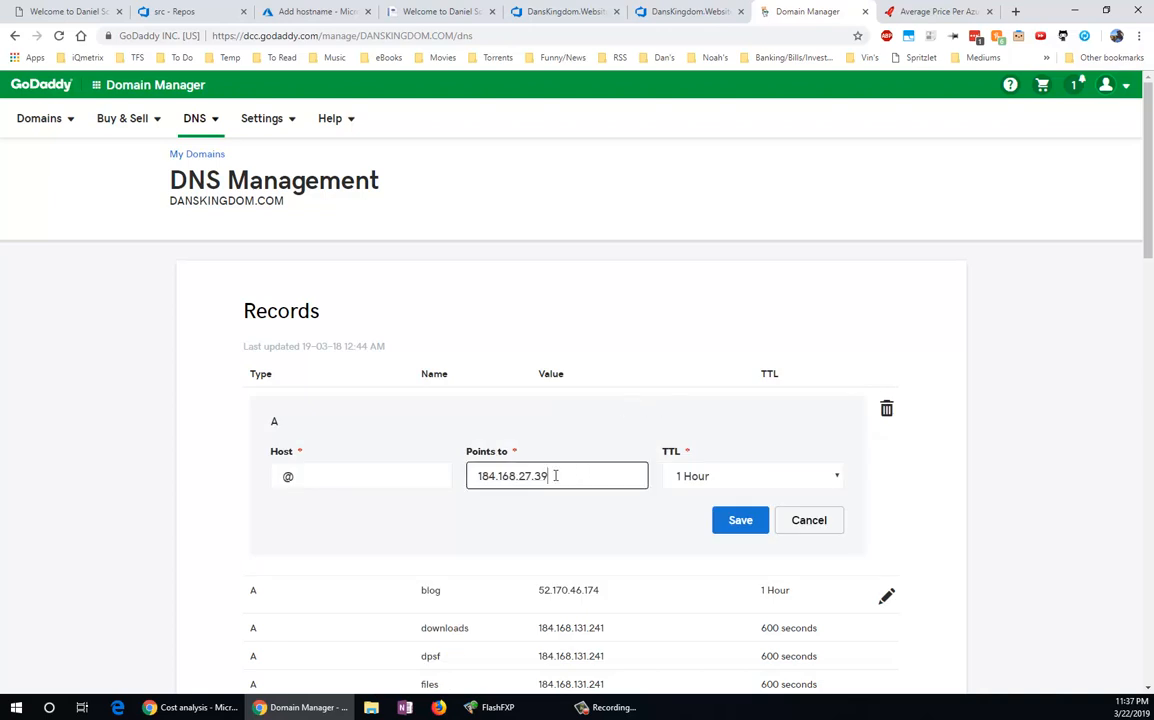
pyautogui.hotkey('ctrl', 'a')
pyautogui.hotkey('ctrl', 'v')
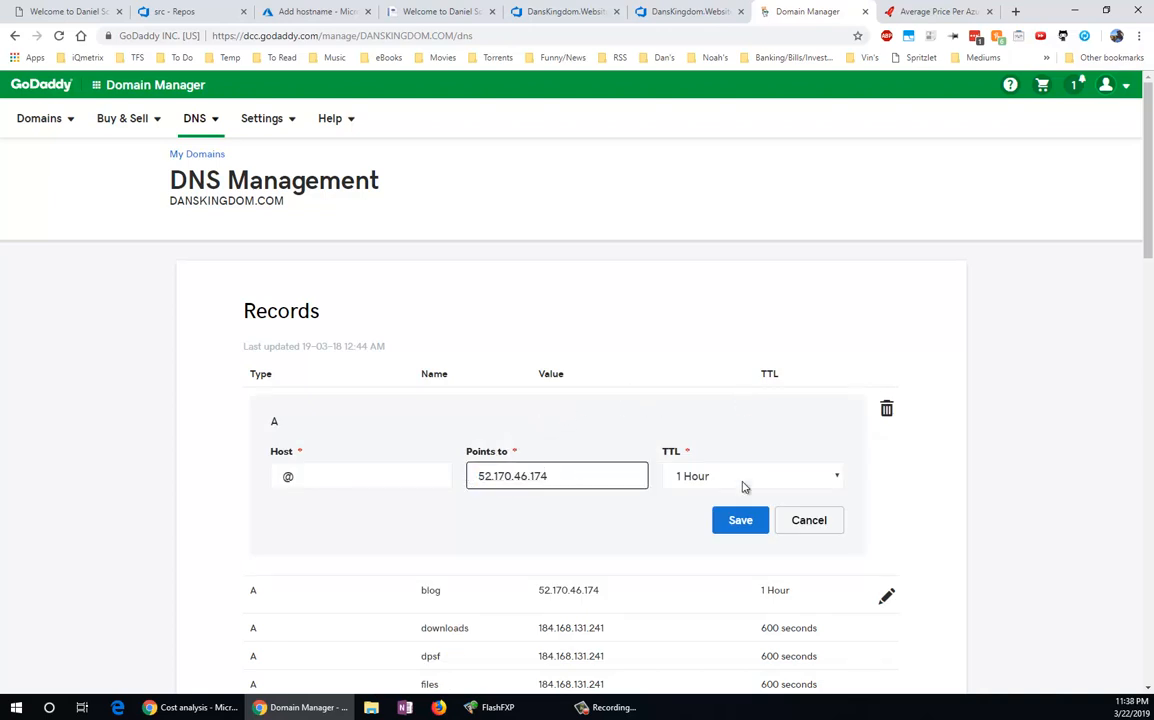
pyautogui.click(740, 522)
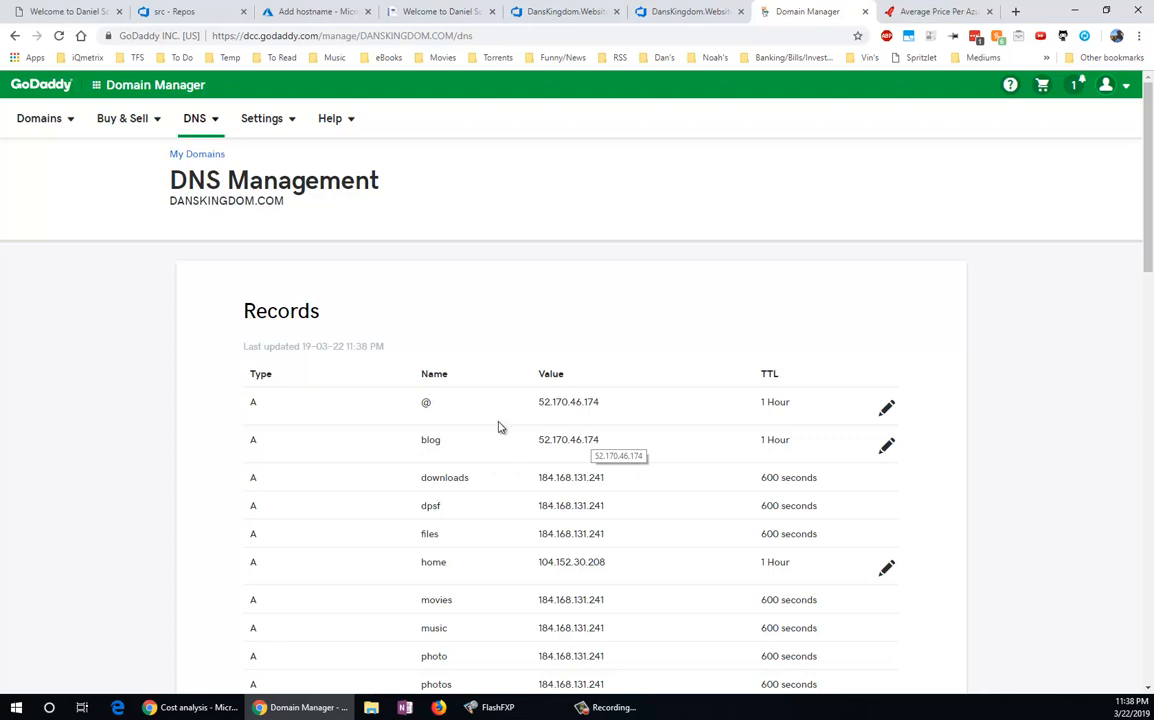
pyautogui.moveTo(615, 446); pyautogui.dragTo(549, 437)
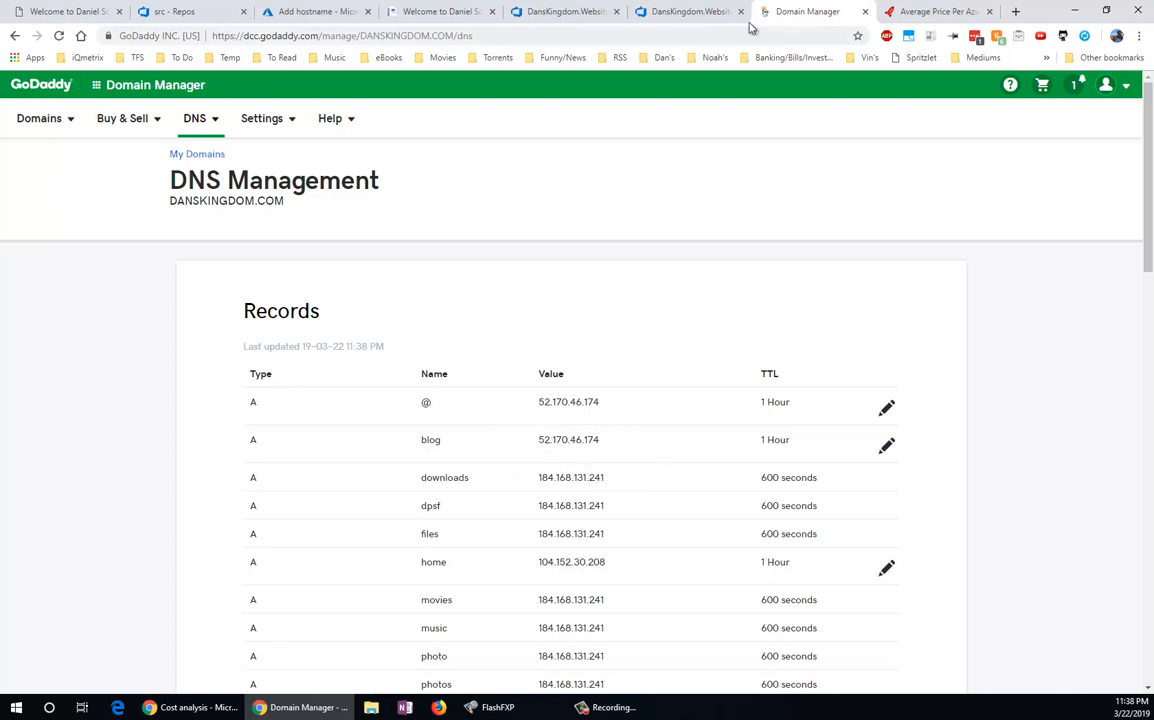
# Return to the Azure portal and copy the required TXT record value danskingdomwebsite.azurewebsites.net
pyautogui.click(318, 11)
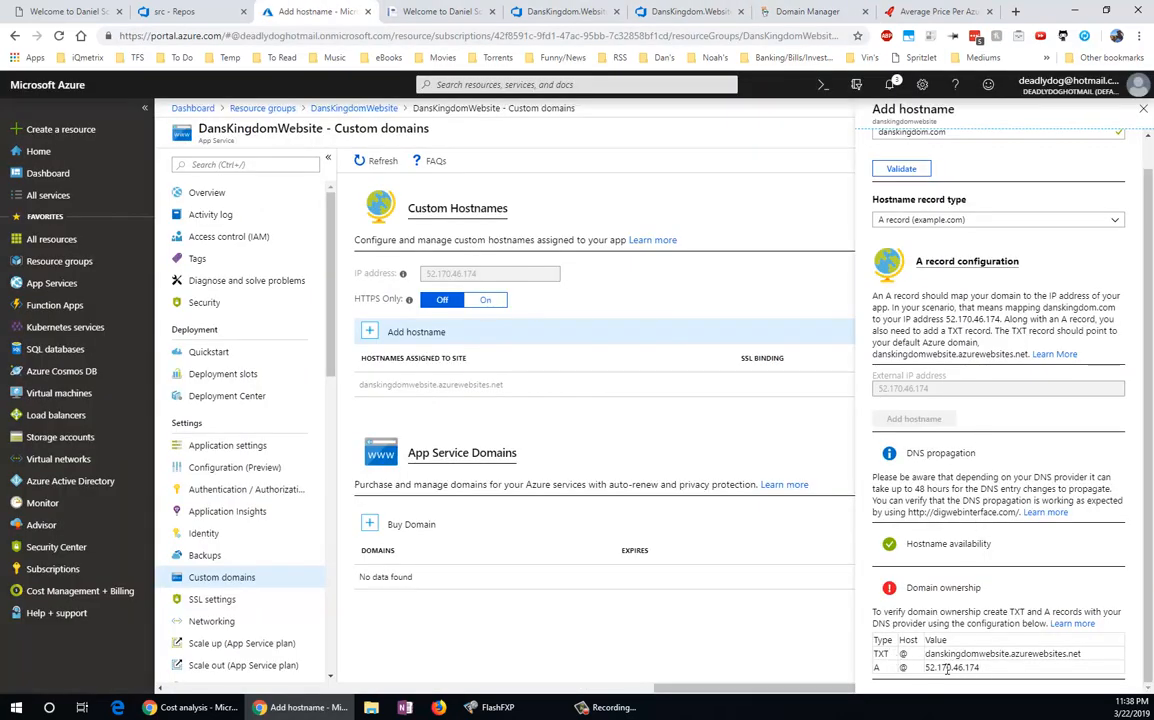
pyautogui.moveTo(1081, 654); pyautogui.dragTo(933, 656)
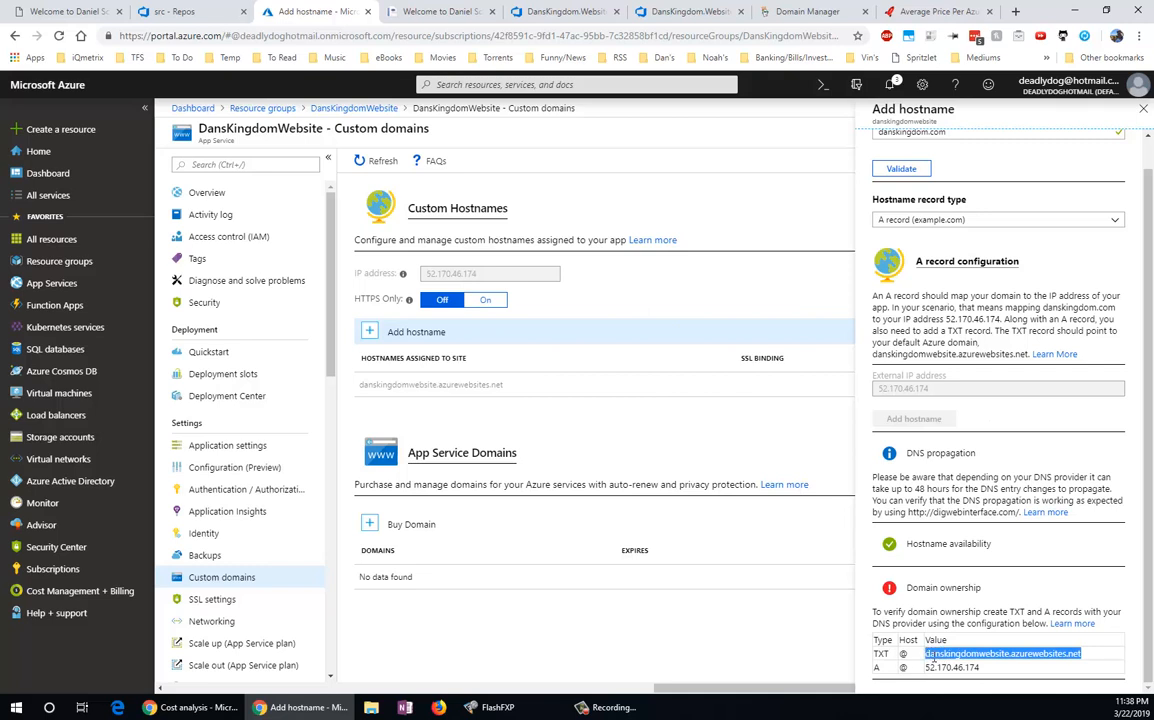
pyautogui.click(978, 655)
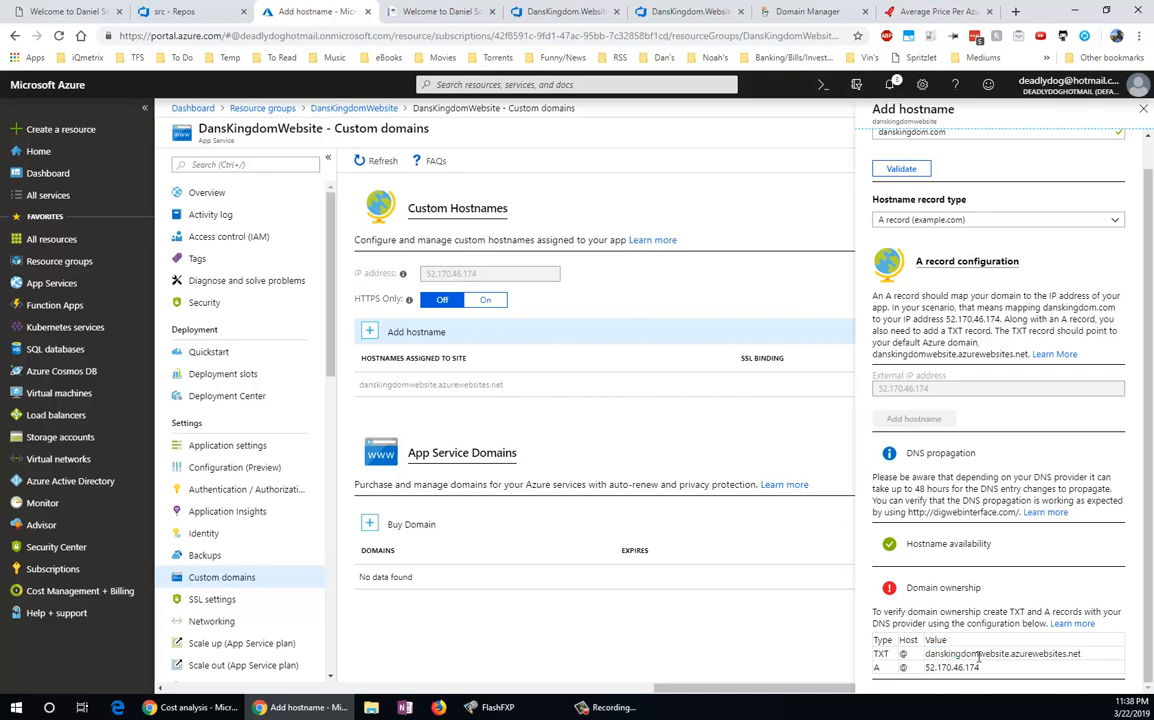
# Look through both pages of GoDaddy's DNS records for existing TXT records
pyautogui.click(776, 14)
pyautogui.scroll(-7, 620, 345)
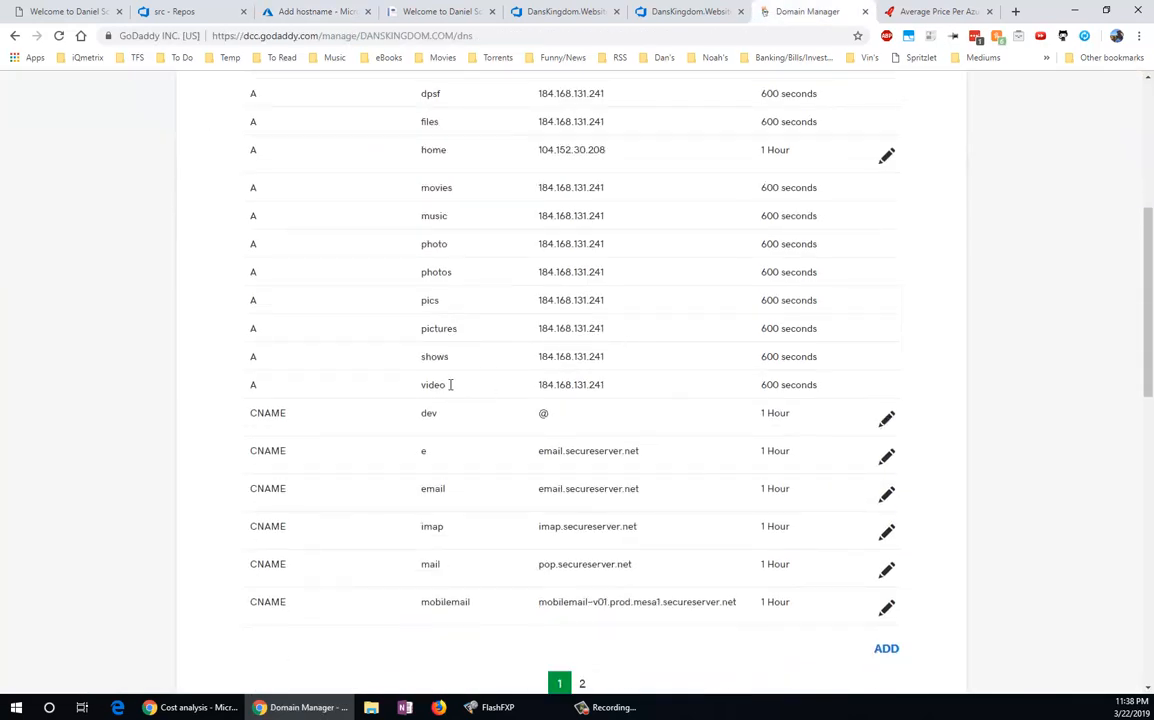
pyautogui.scroll(3, 290, 264)
pyautogui.scroll(-4, 283, 330)
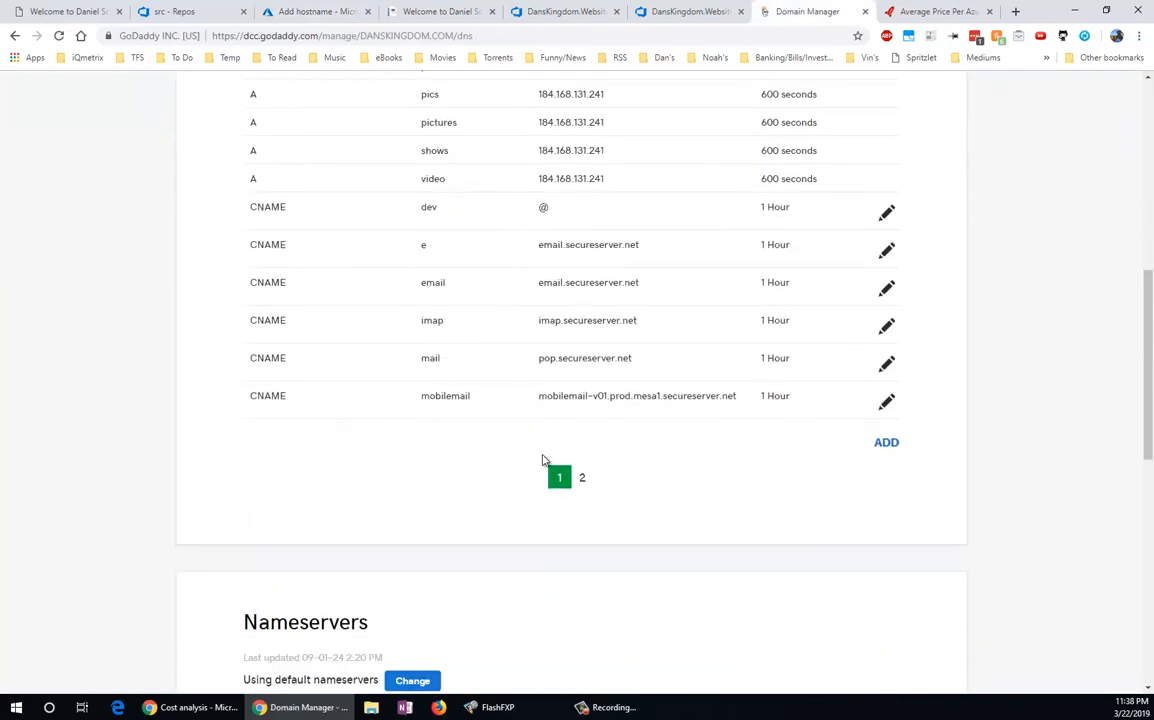
pyautogui.click(580, 479)
pyautogui.scroll(3, 466, 340)
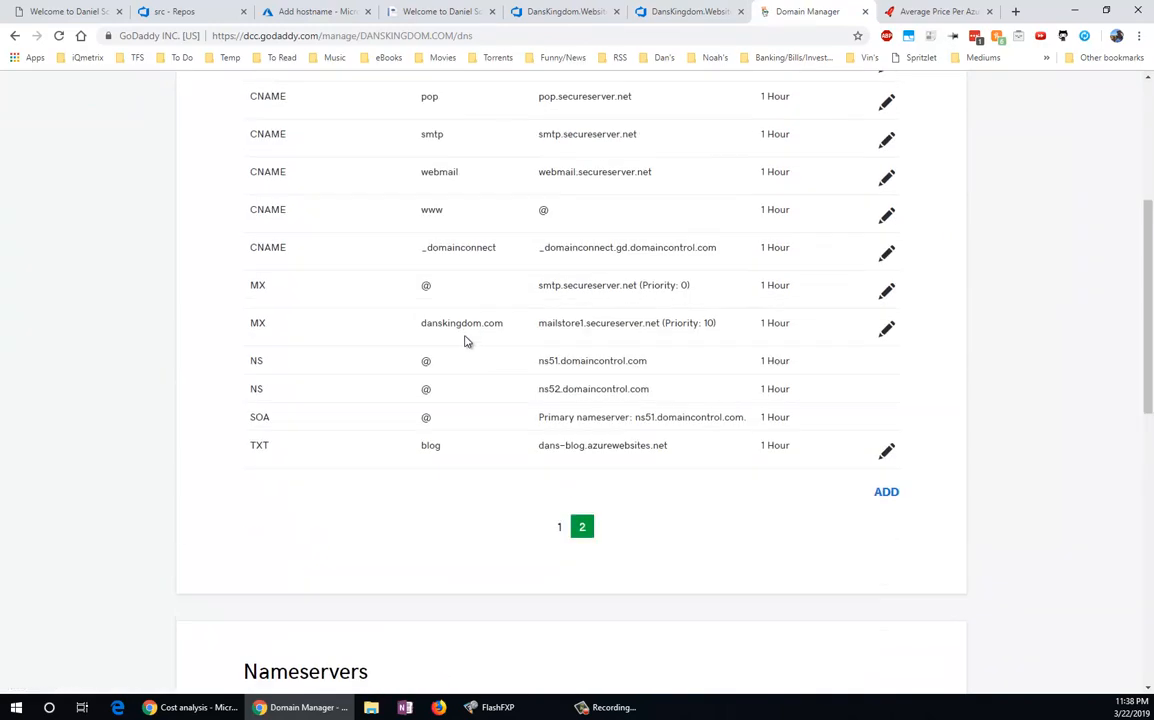
pyautogui.scroll(1, 400, 440)
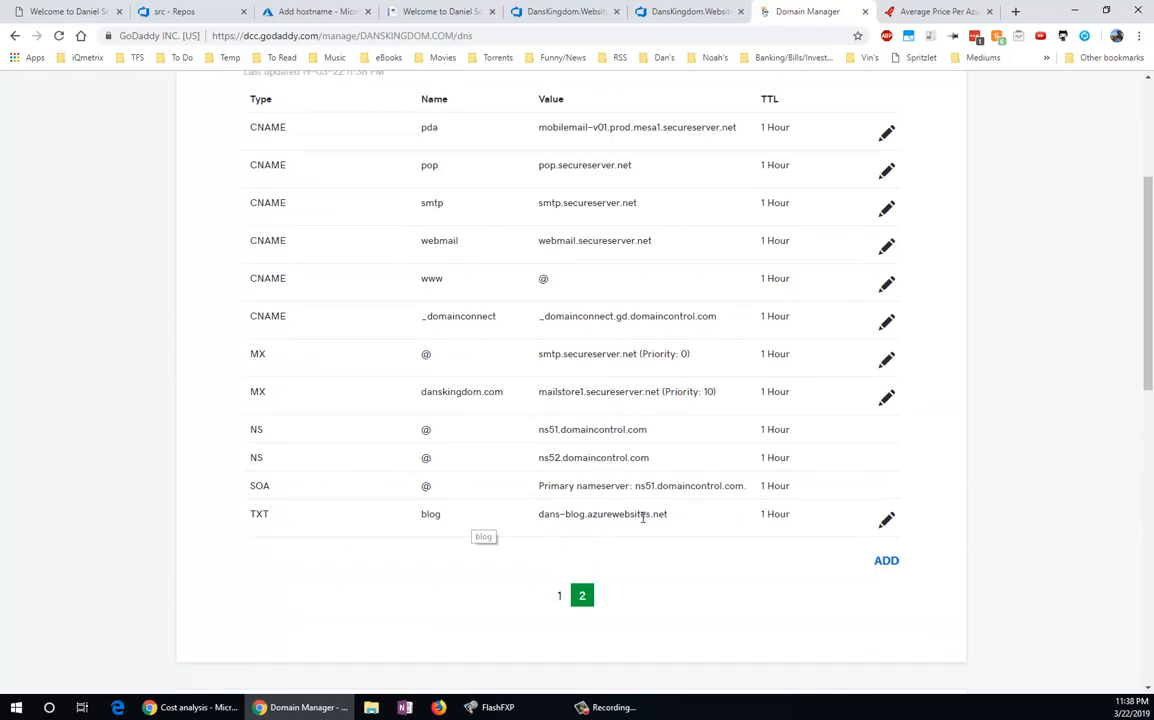
# Recheck the ownership details in Azure, and add a TXT record in GoDaddy with host @ and value danskingdomwebsite.azurewebsites.net
pyautogui.click(321, 14)
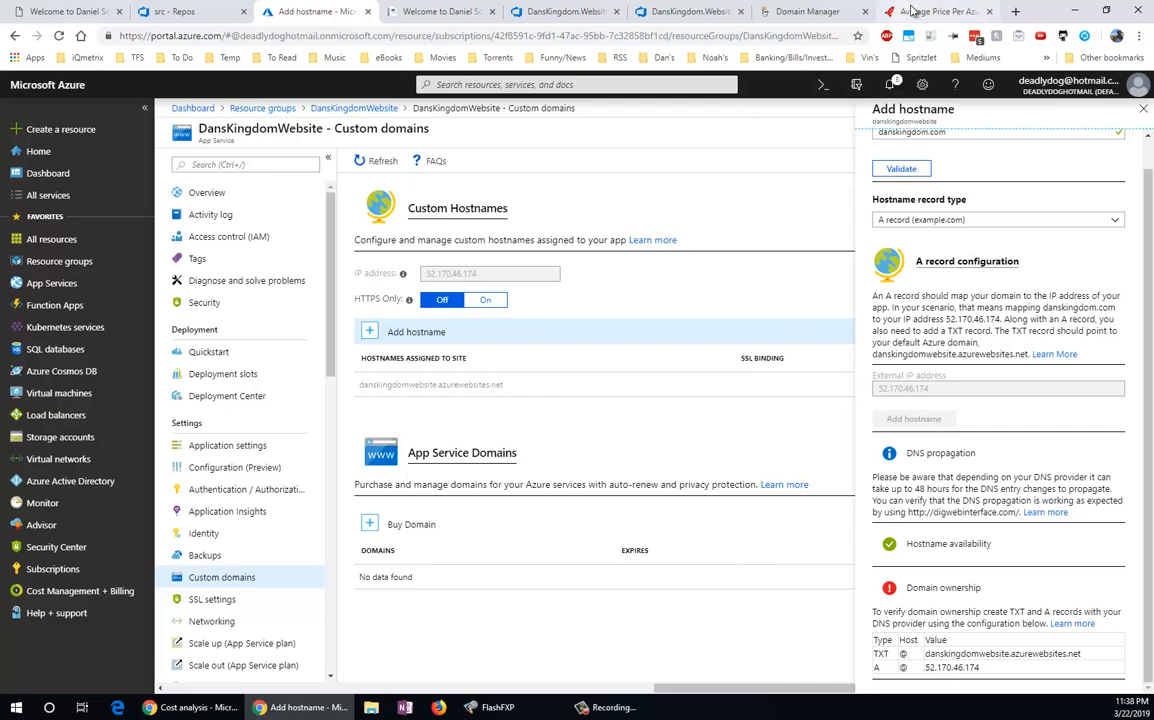
pyautogui.click(808, 11)
pyautogui.click(886, 563)
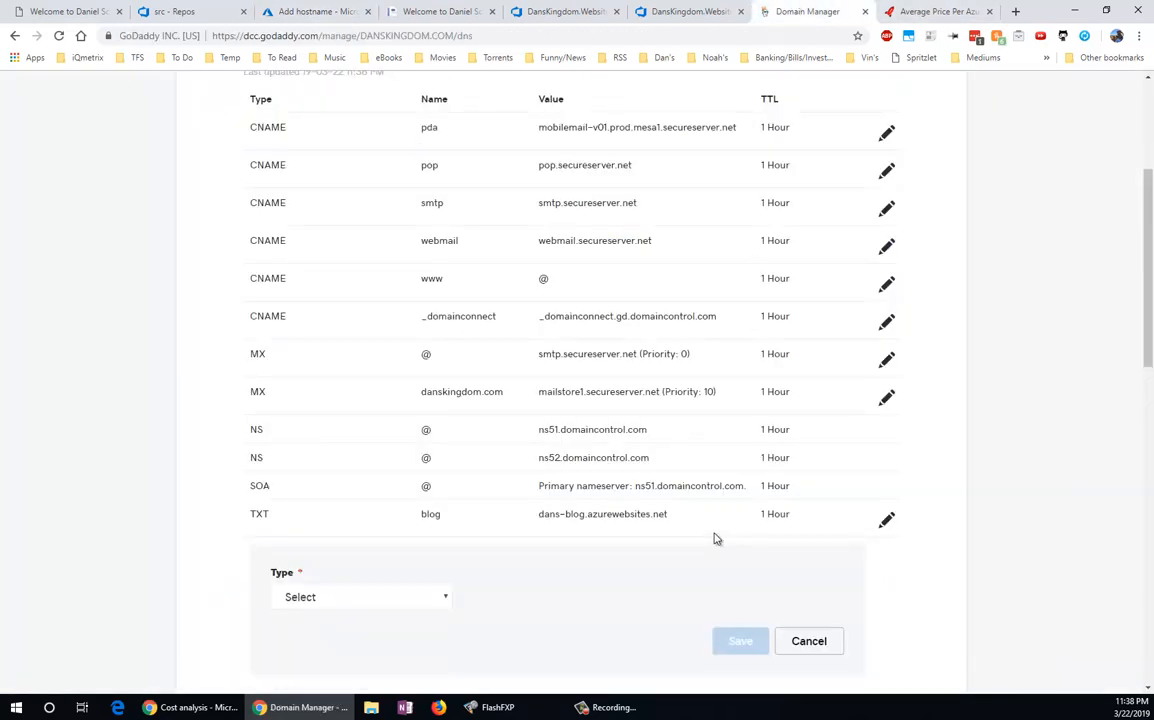
pyautogui.click(381, 598)
pyautogui.click(322, 520)
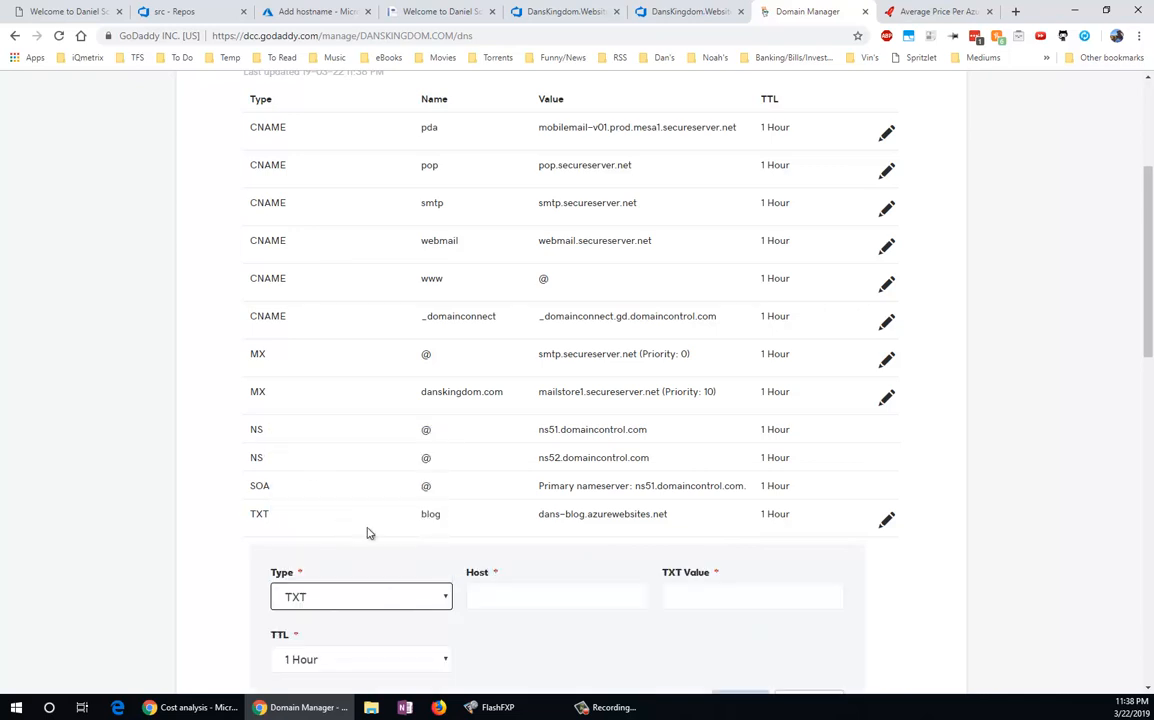
pyautogui.click(522, 596)
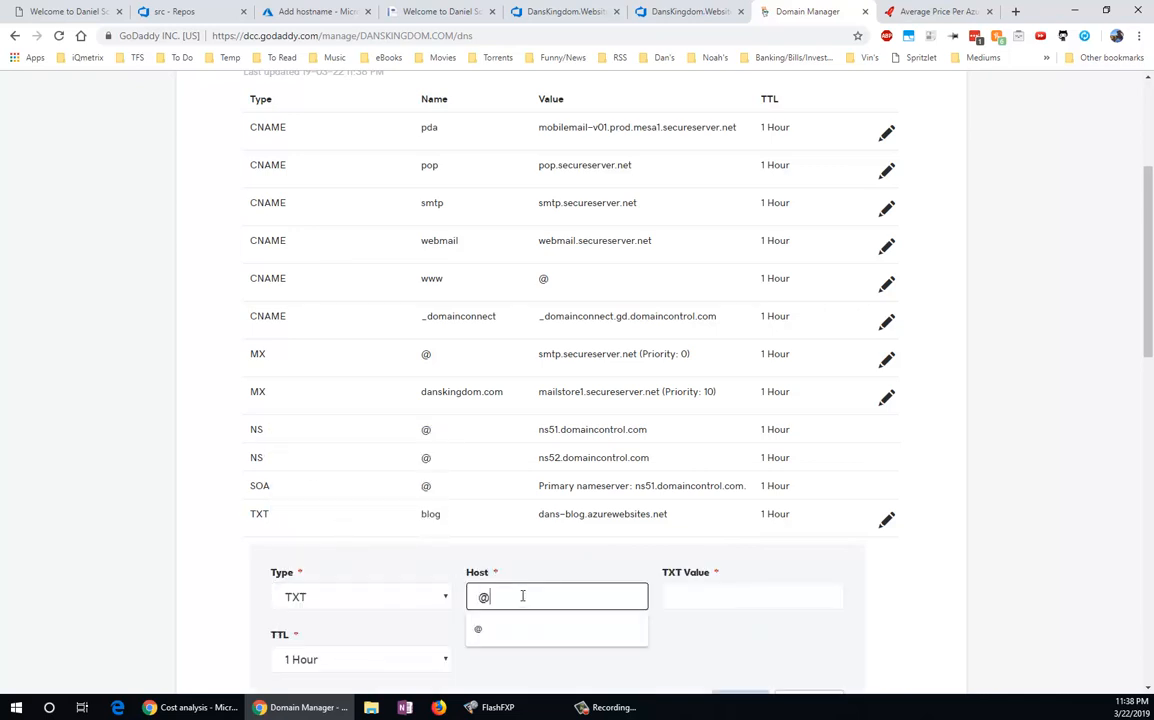
pyautogui.click(695, 595)
pyautogui.write('danskingdomwebsite.azurewebsites.net')
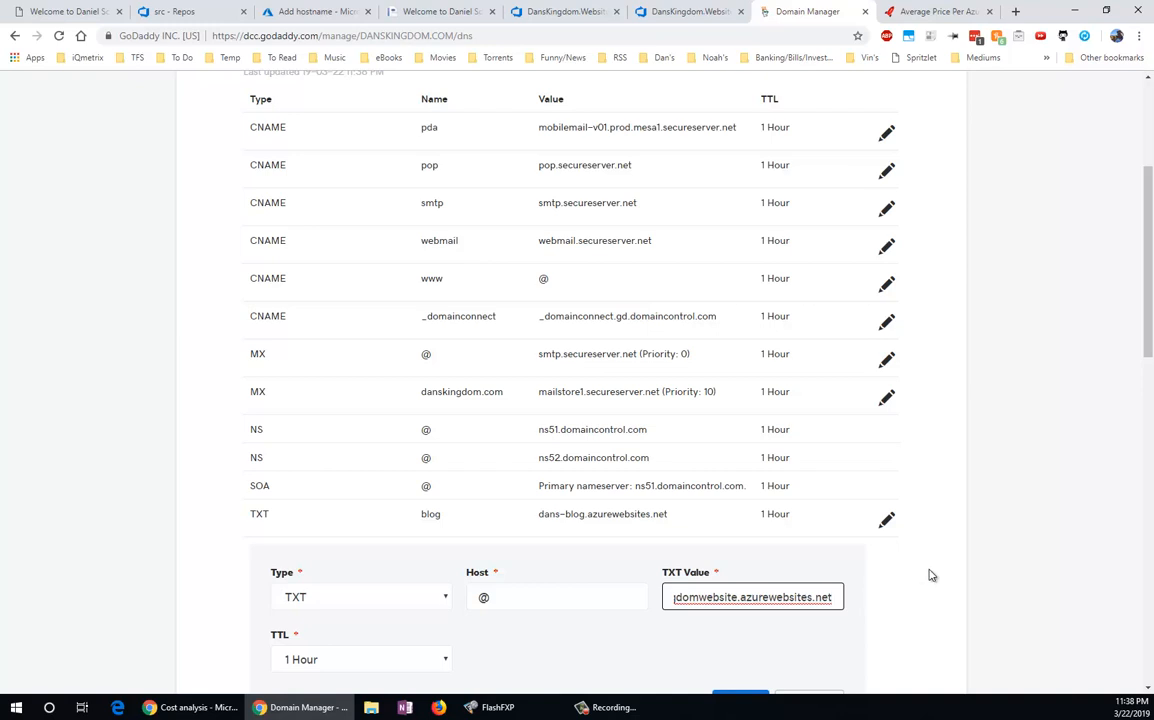
pyautogui.scroll(-2, 1010, 574)
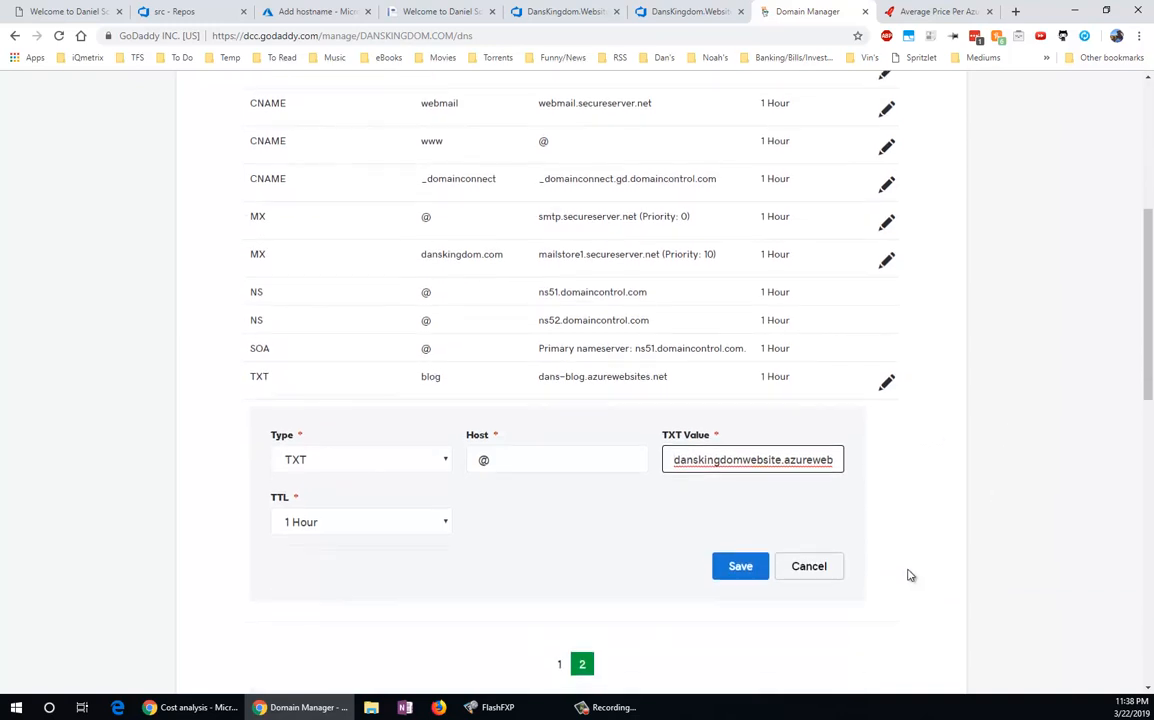
pyautogui.click(745, 567)
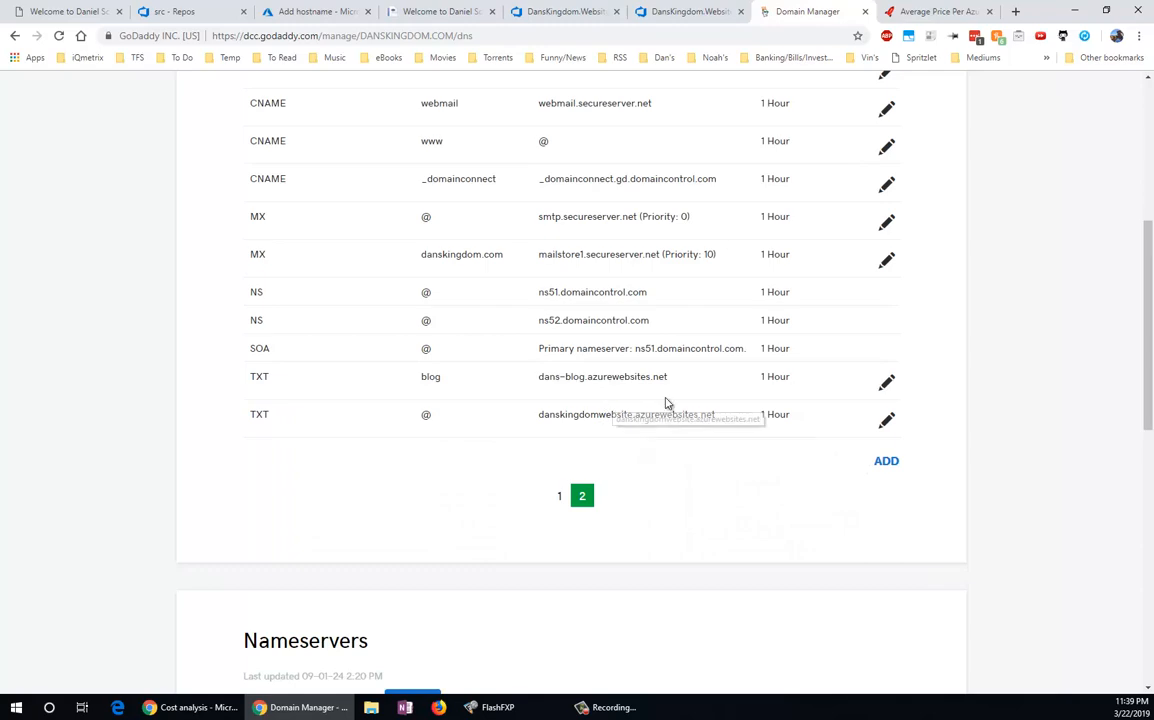
# Revalidate danskingdom.com in the Azure portal and add it as a hostname, checking the progress in the notifications
pyautogui.click(316, 14)
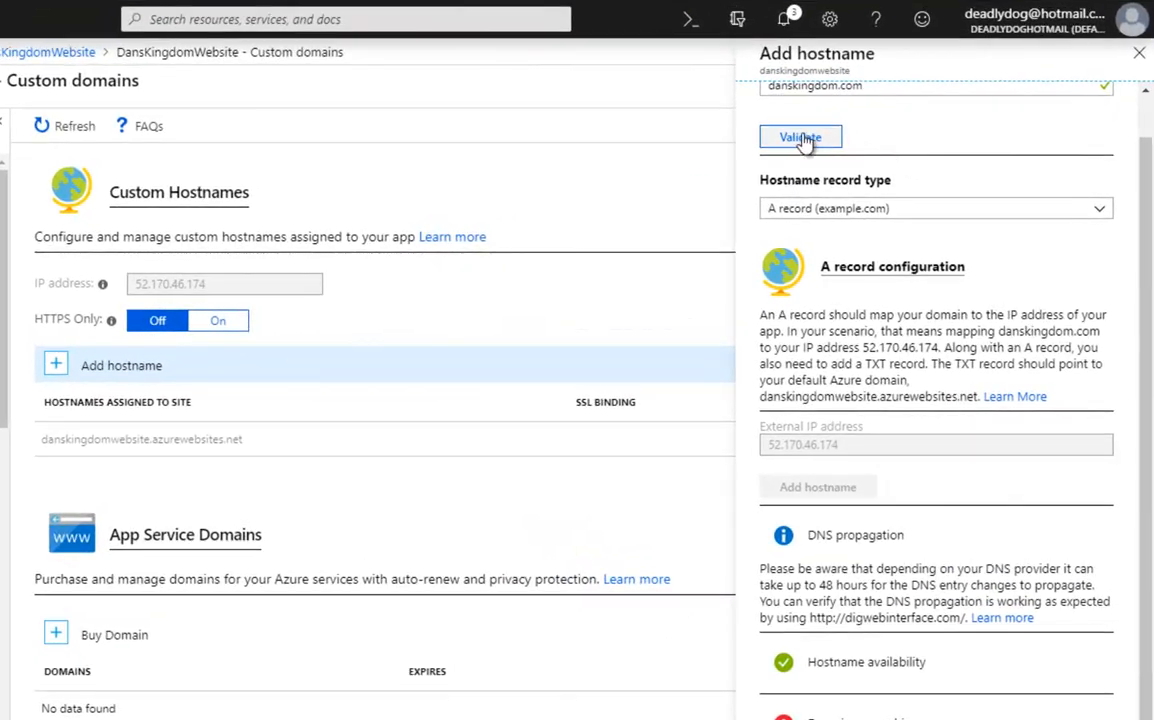
pyautogui.click(805, 144)
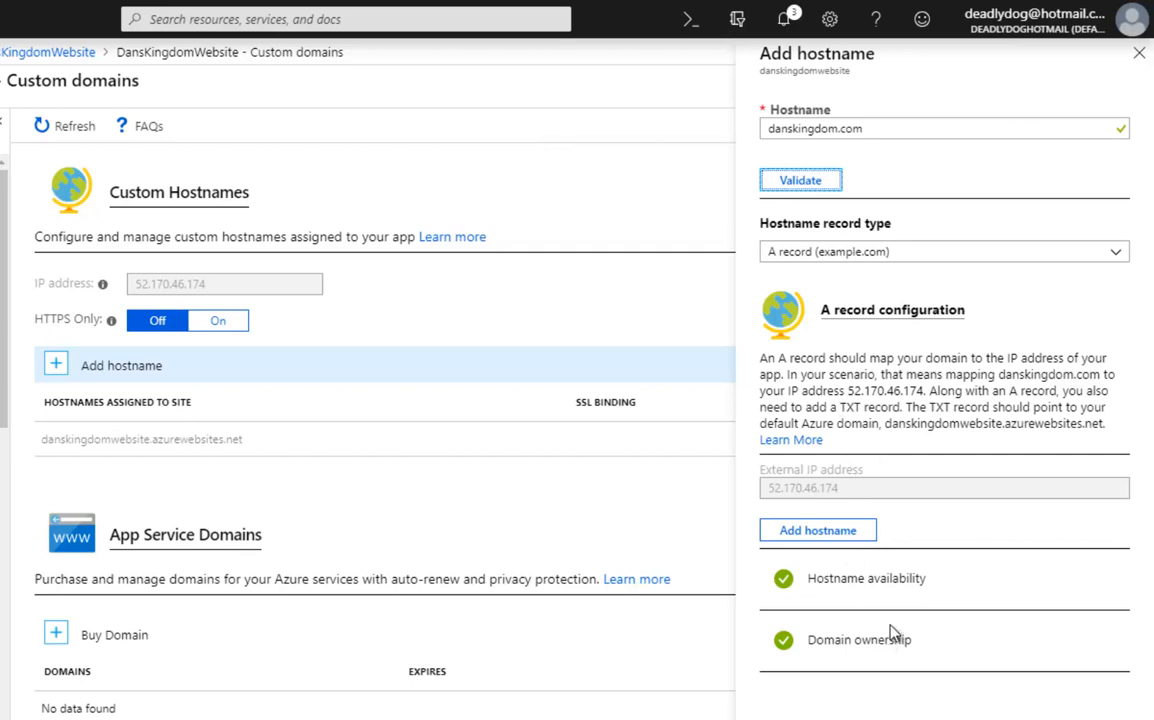
pyautogui.click(841, 533)
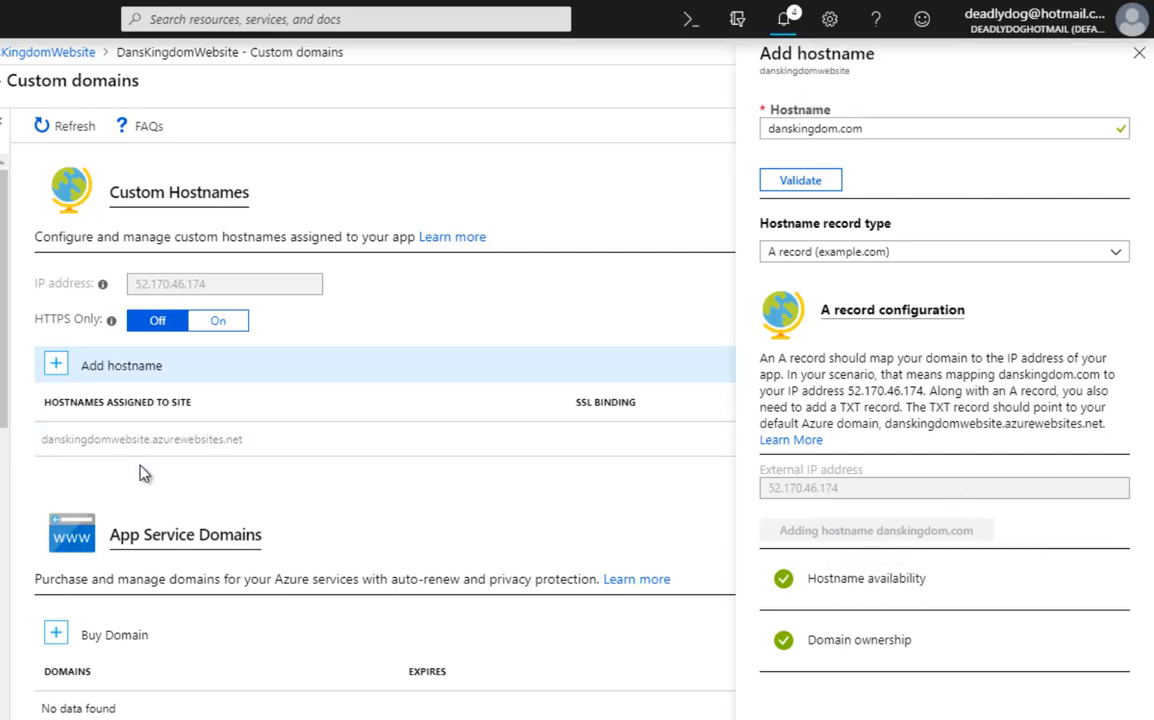
pyautogui.click(785, 28)
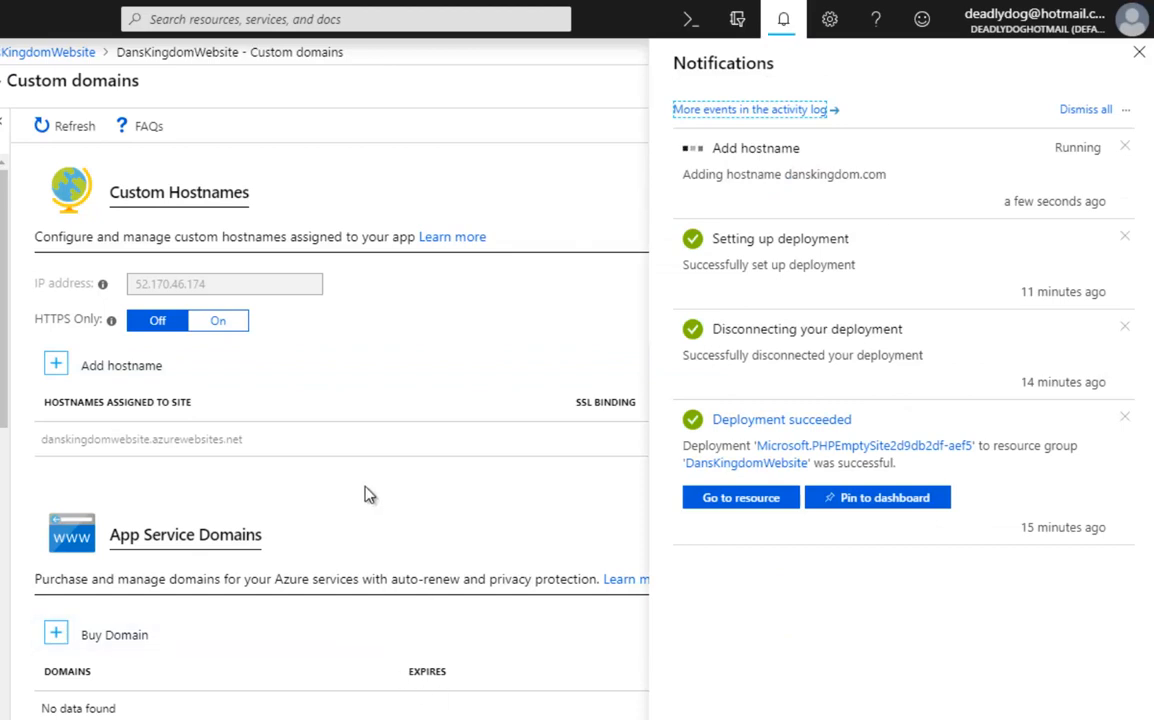
pyautogui.click(1140, 52)
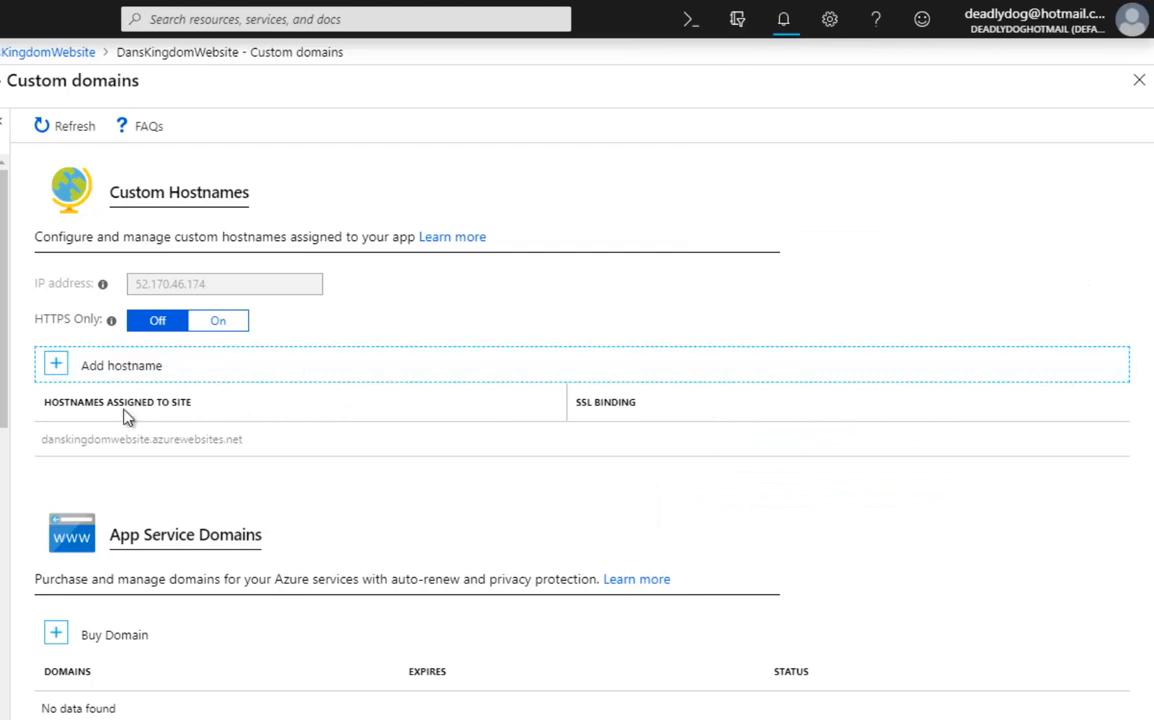
pyautogui.click(132, 378)
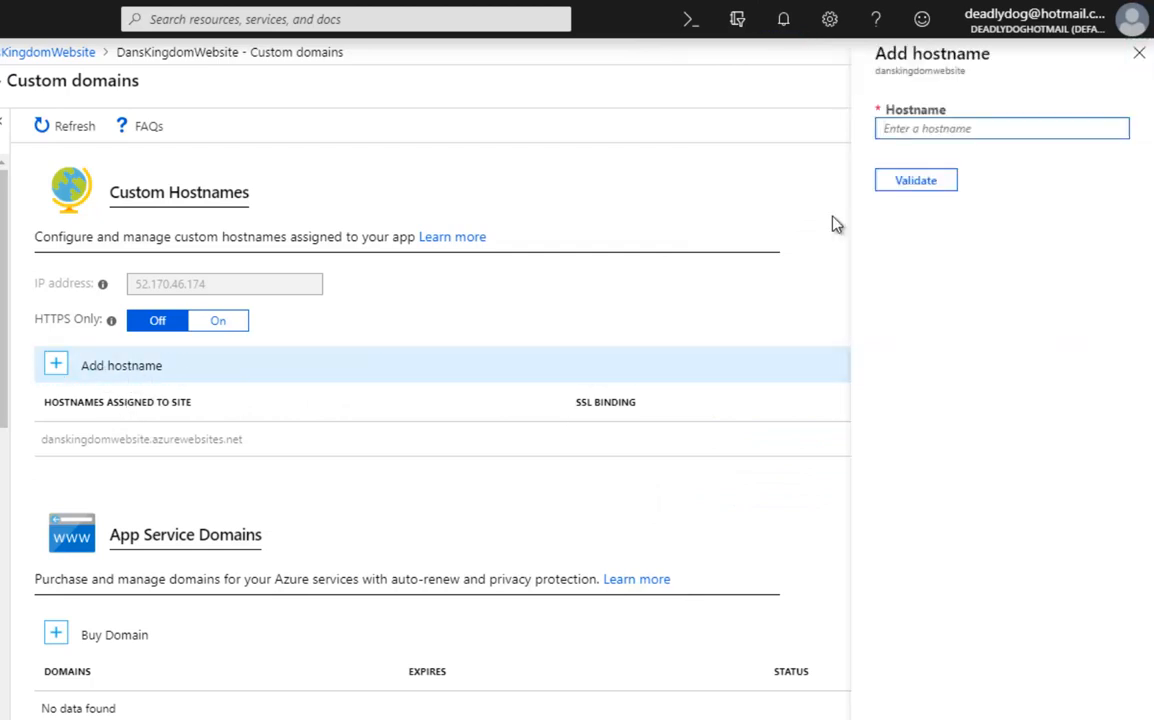
pyautogui.write('ww')
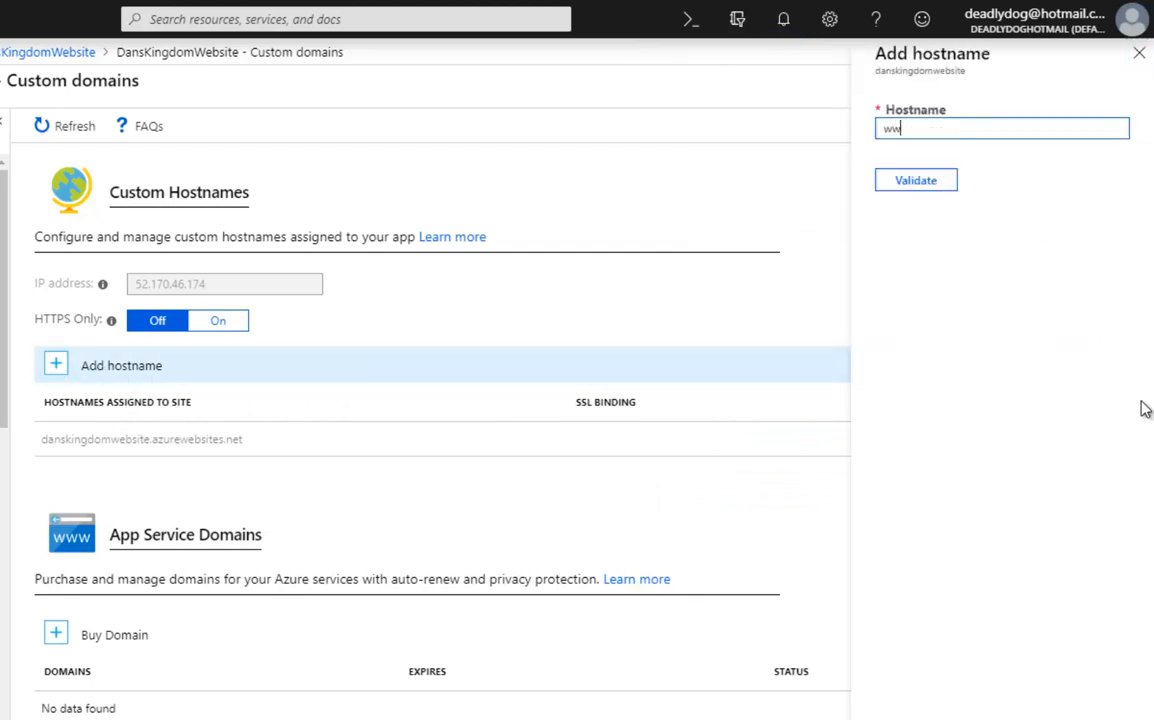
pyautogui.write('w.dansingdom')
pyautogui.write('gdom')
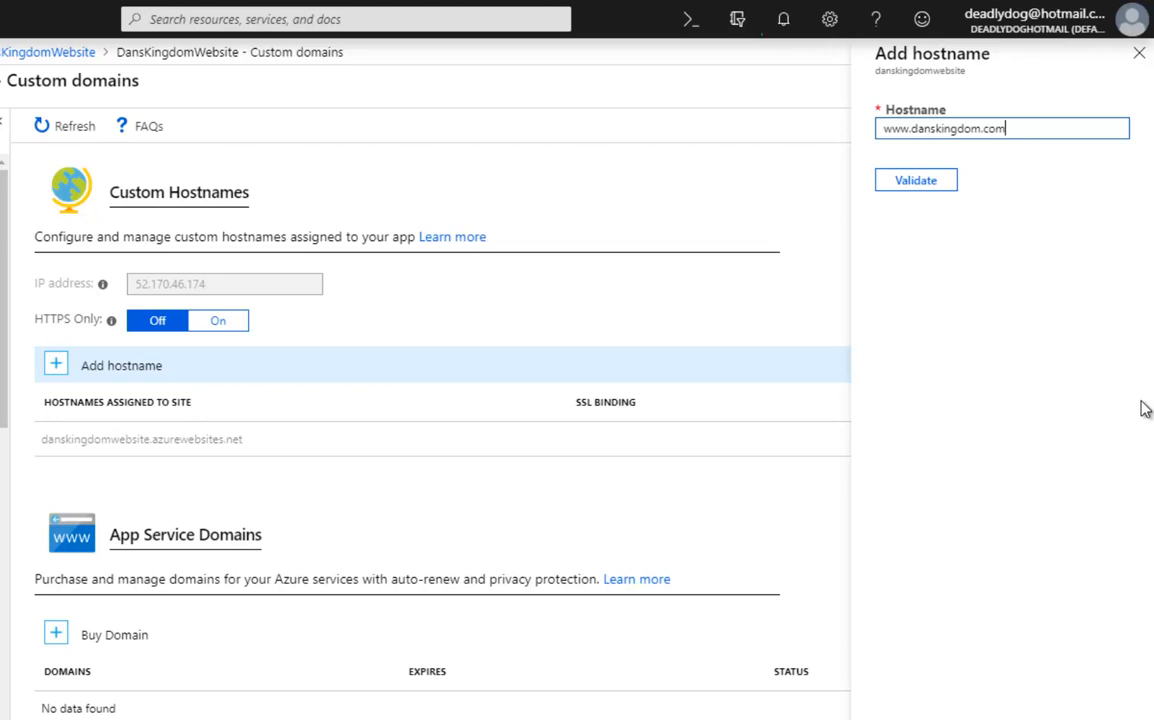
pyautogui.click(905, 182)
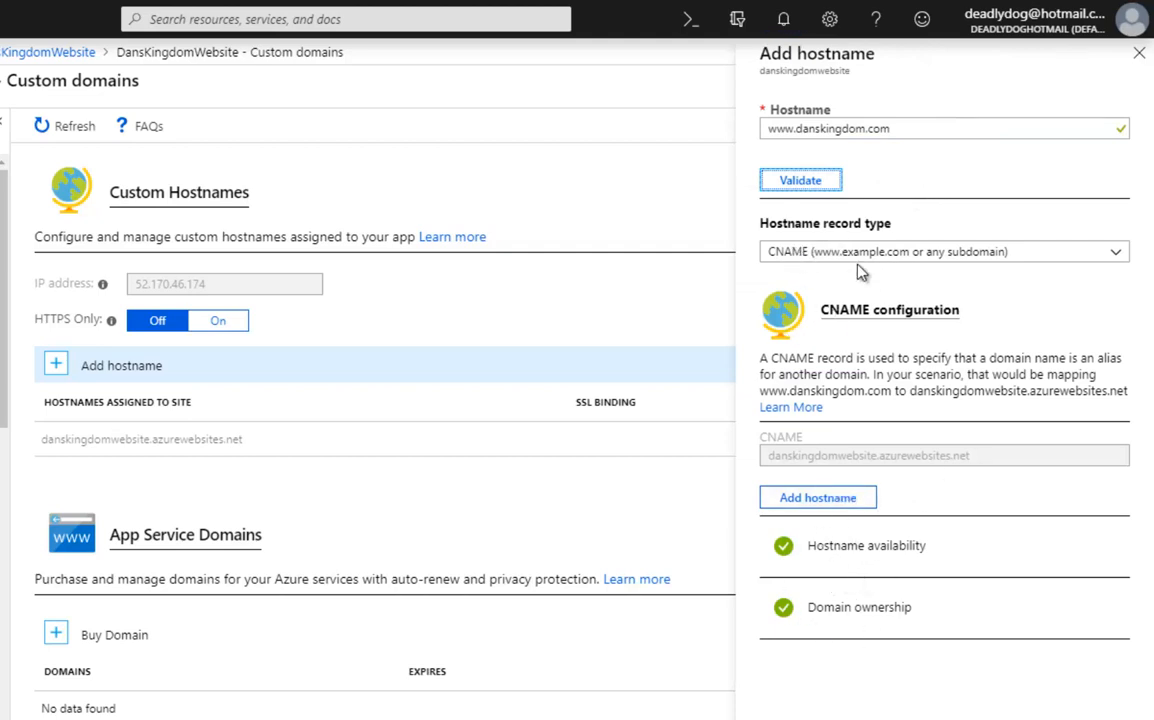
pyautogui.click(820, 498)
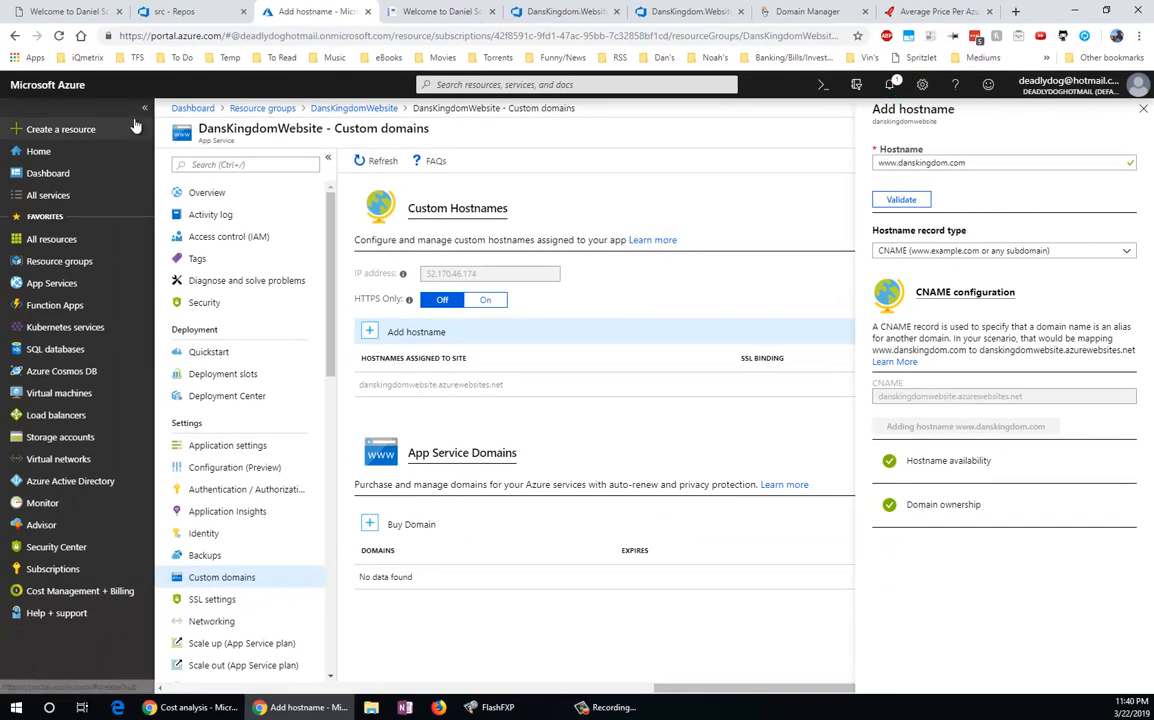
pyautogui.click(75, 14)
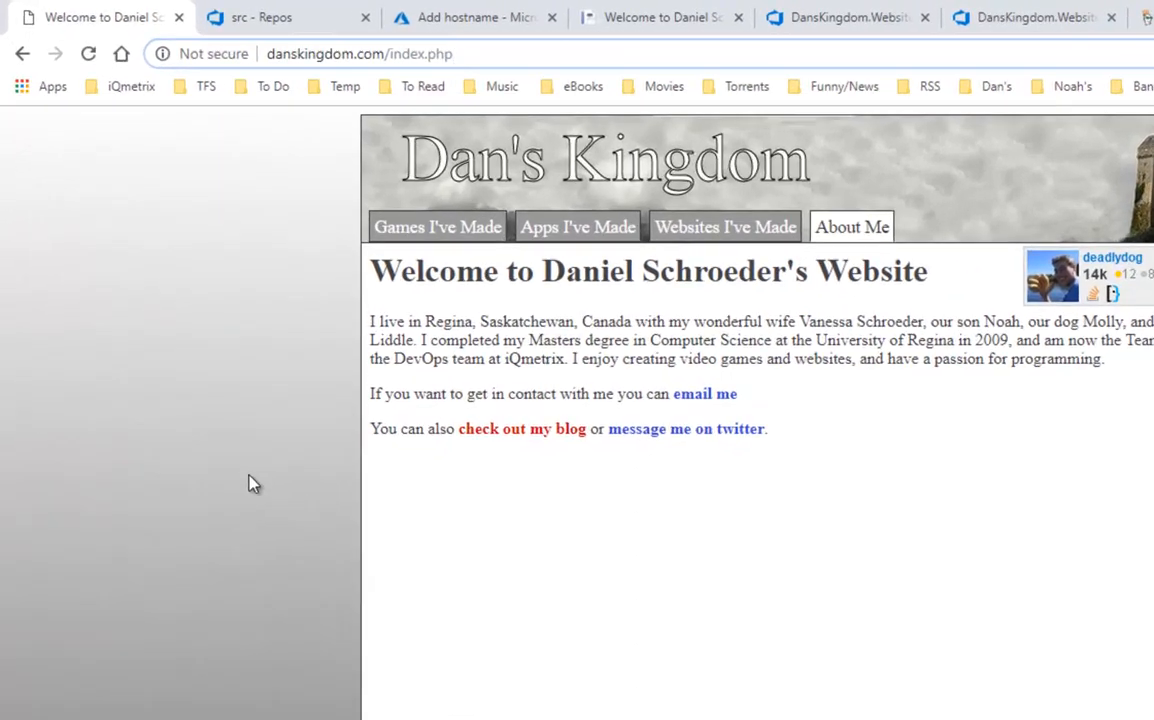
pyautogui.write('dan')
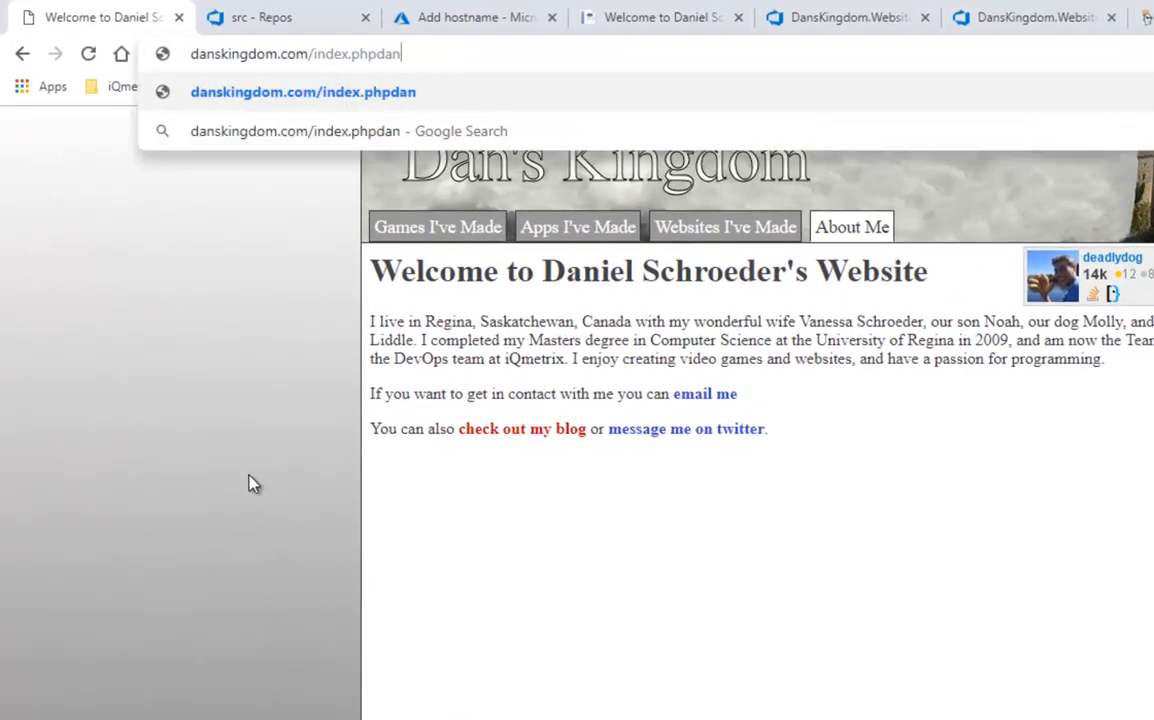
pyautogui.press('BackSpace')
pyautogui.hotkey('ctrl', 'a')
pyautogui.write('danskingd')
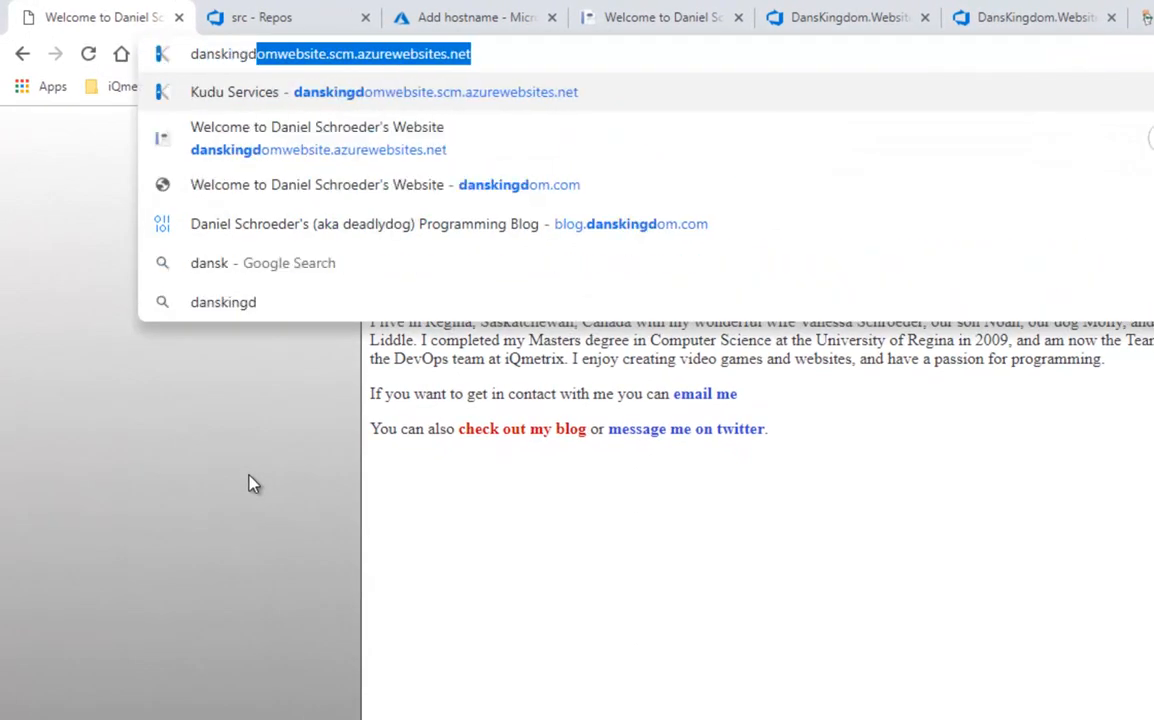
pyautogui.write('om.com')
pyautogui.press('Return')
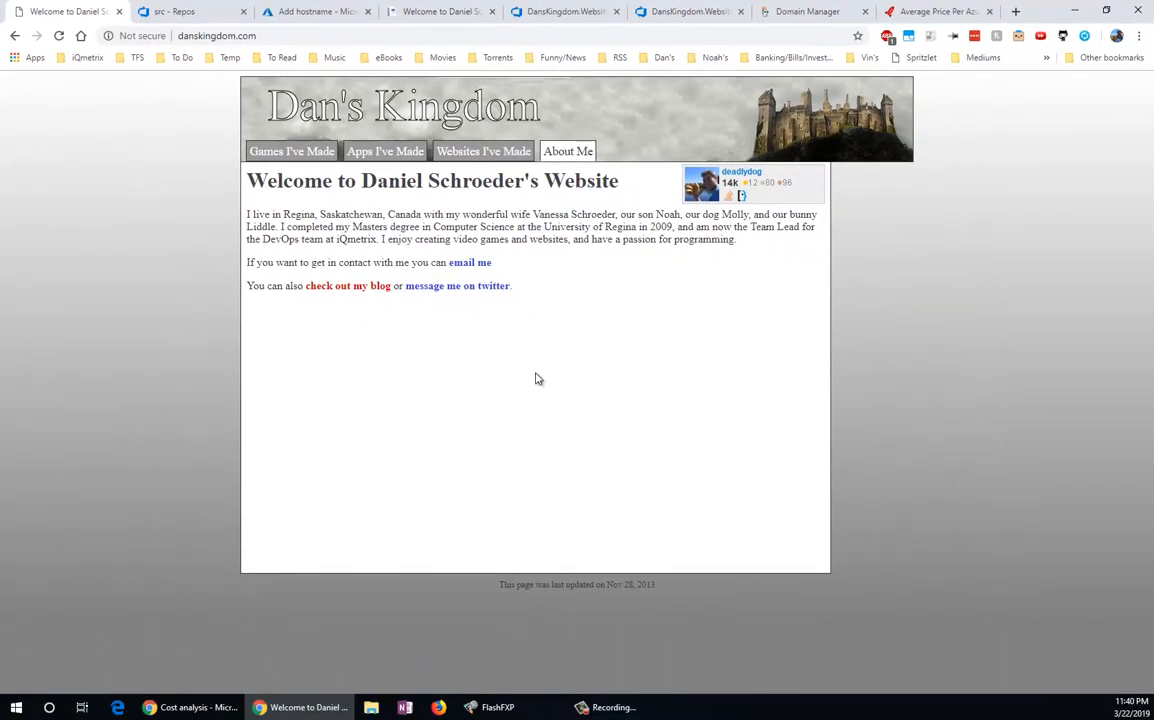
pyautogui.moveTo(384, 212); pyautogui.dragTo(657, 214)
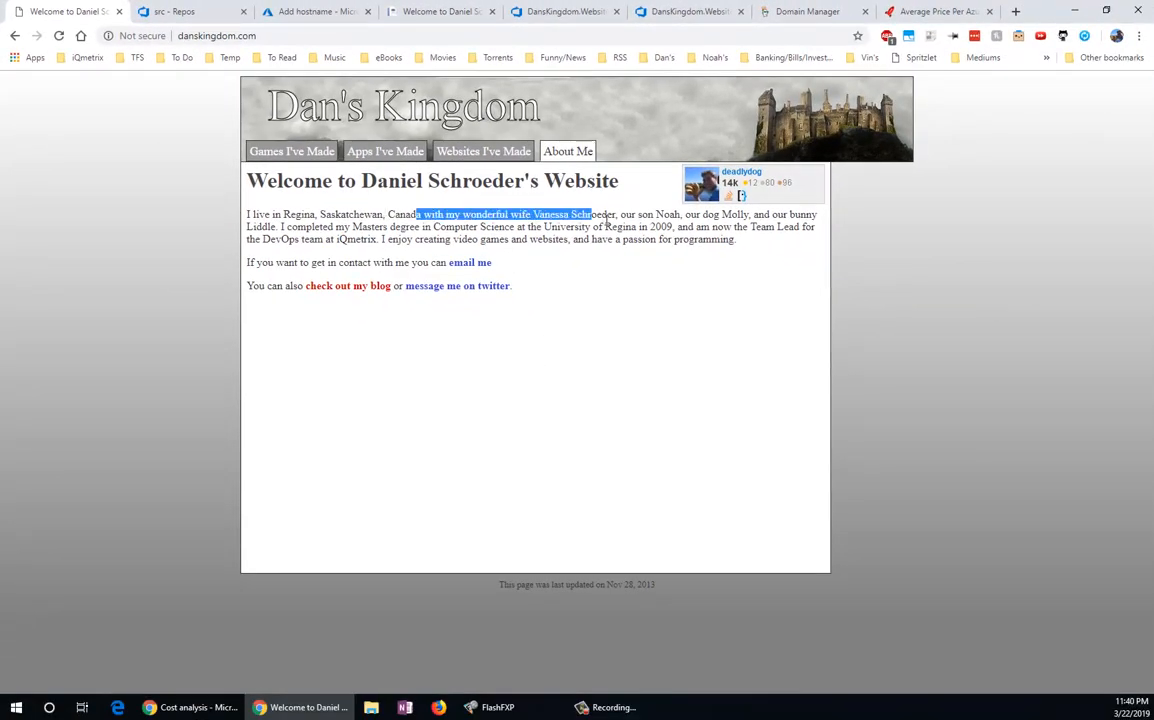
pyautogui.click(632, 238)
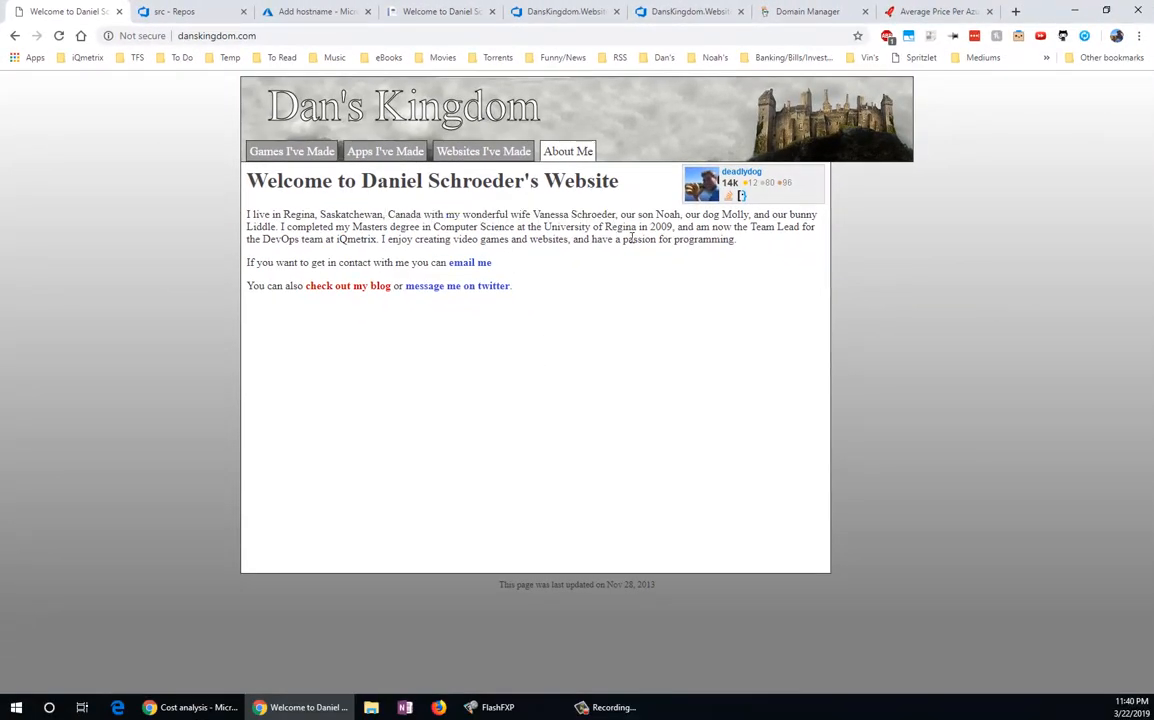
# Open index.php from the src folder of the DansKingdom.Website repository for editing in Azure DevOps
pyautogui.click(203, 15)
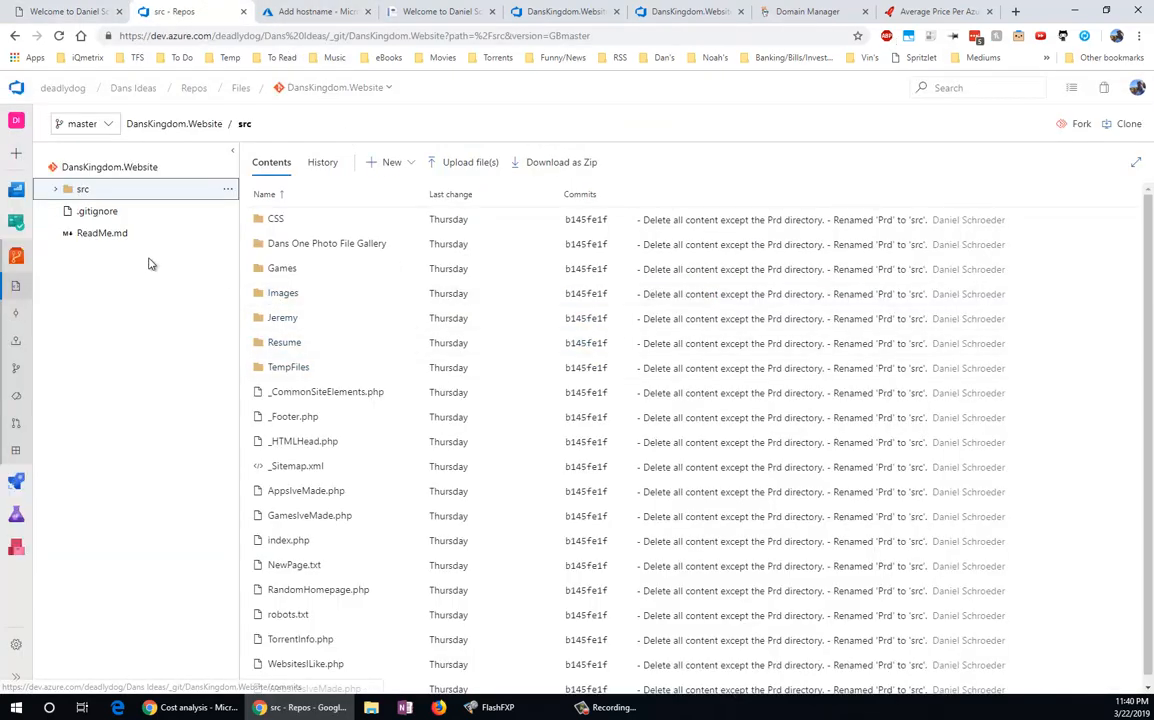
pyautogui.scroll(-1, 349, 322)
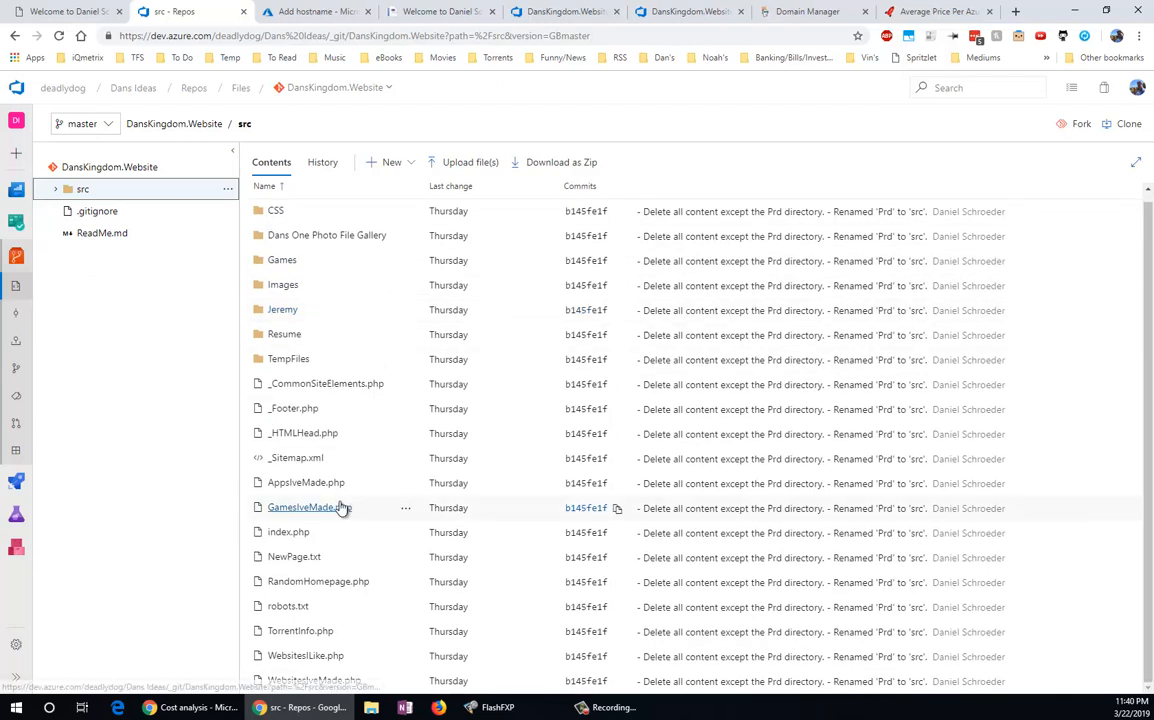
pyautogui.click(289, 533)
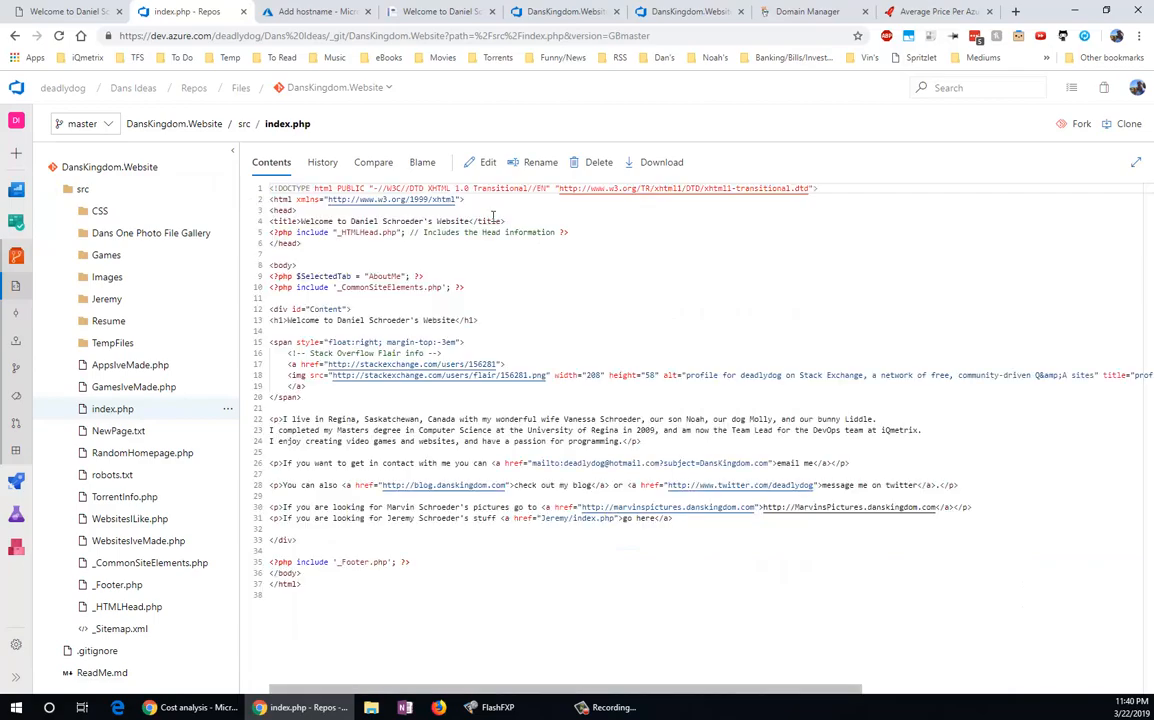
pyautogui.click(470, 147)
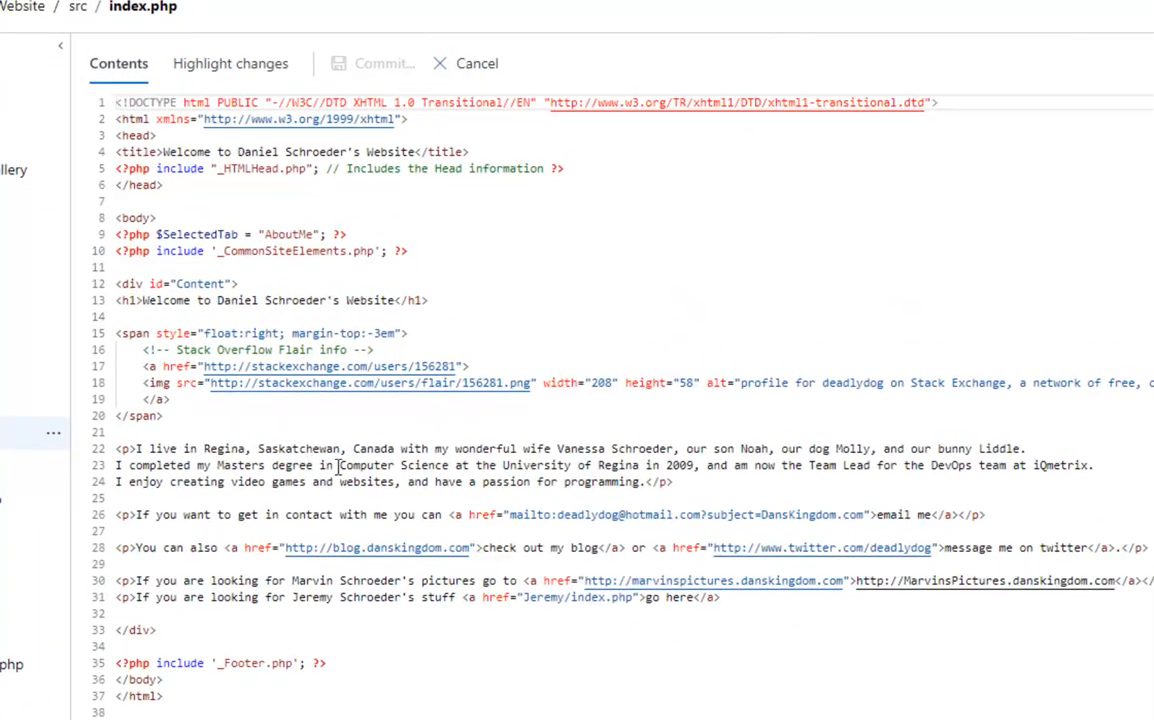
# Insert the paragraph <p>Hello Azure!!!!</p> above the contact line in index.php and commit it to master with the comment Updated index.php
pyautogui.click(700, 484)
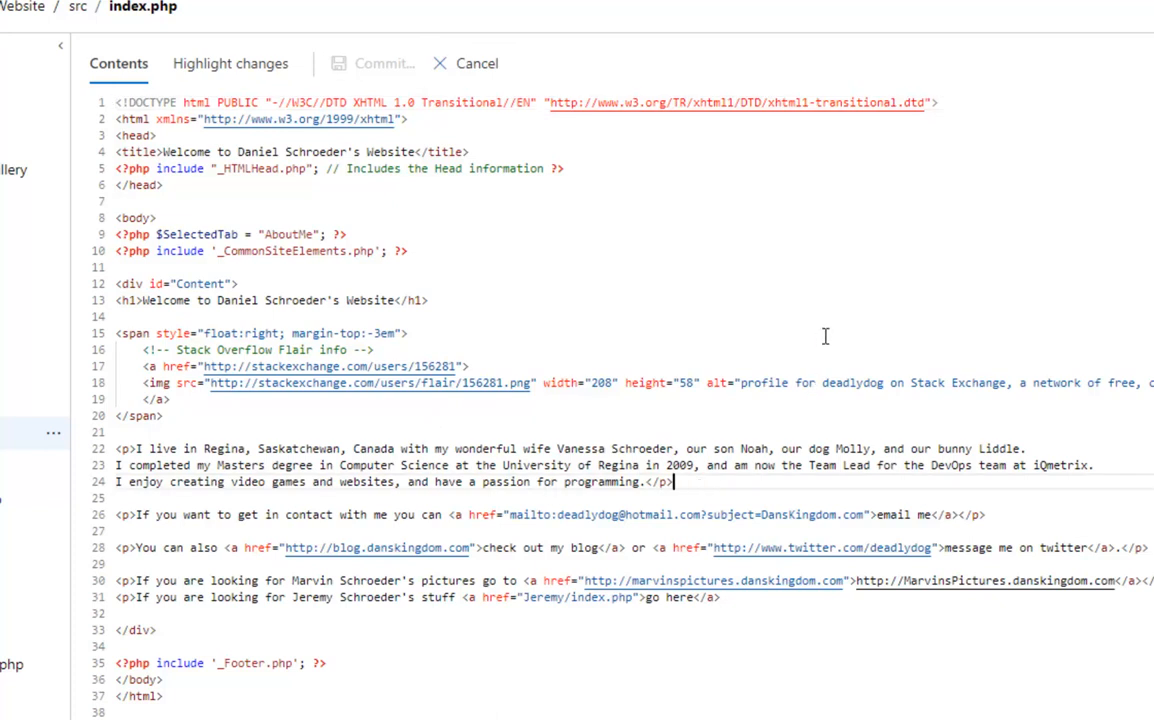
pyautogui.press('Return')
pyautogui.press('Return')
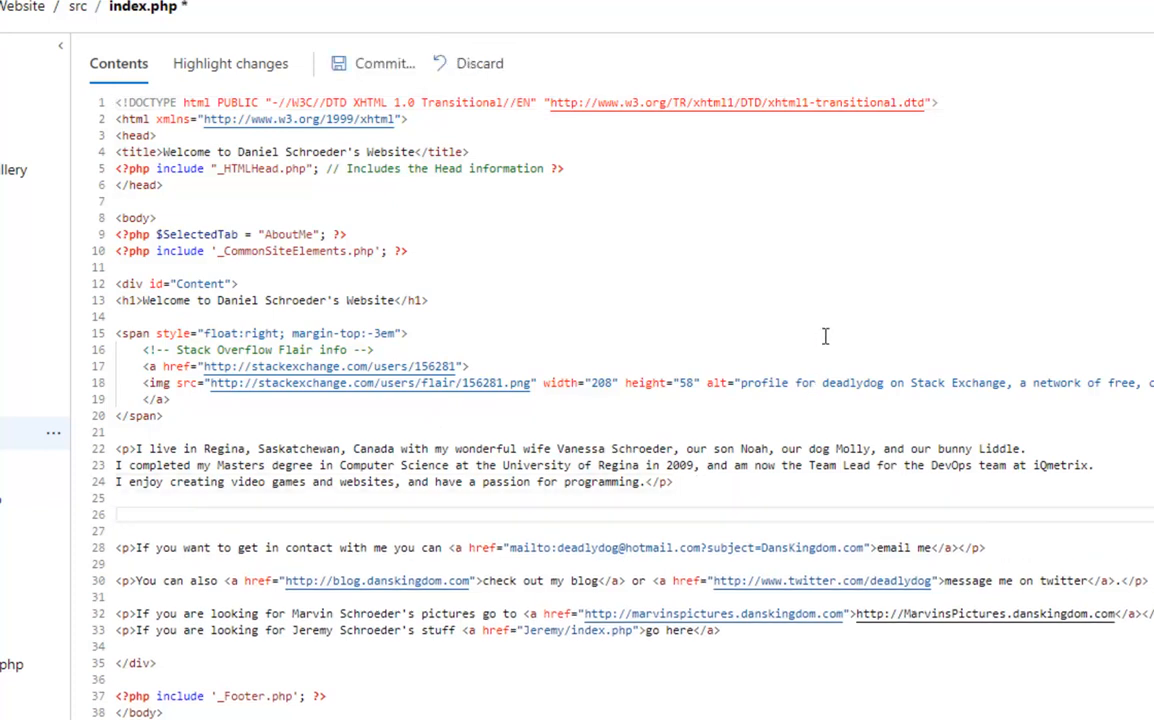
pyautogui.write('<p>Hello Azure!!!!')
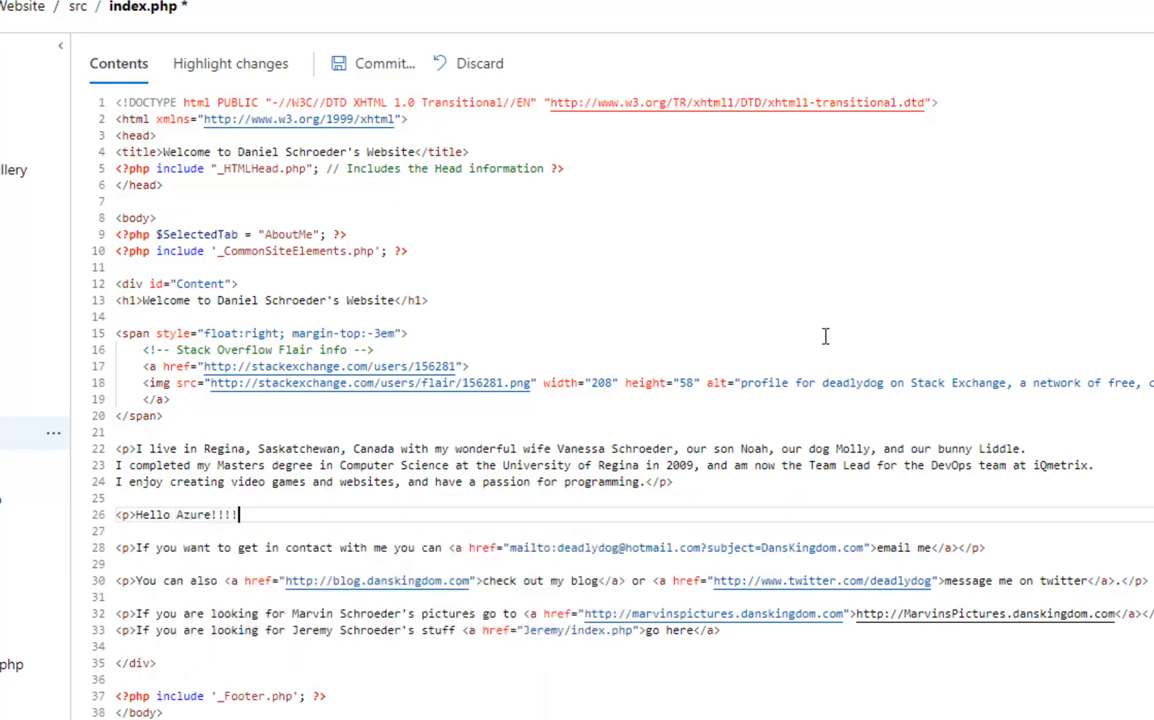
pyautogui.write('</p>')
pyautogui.click(360, 66)
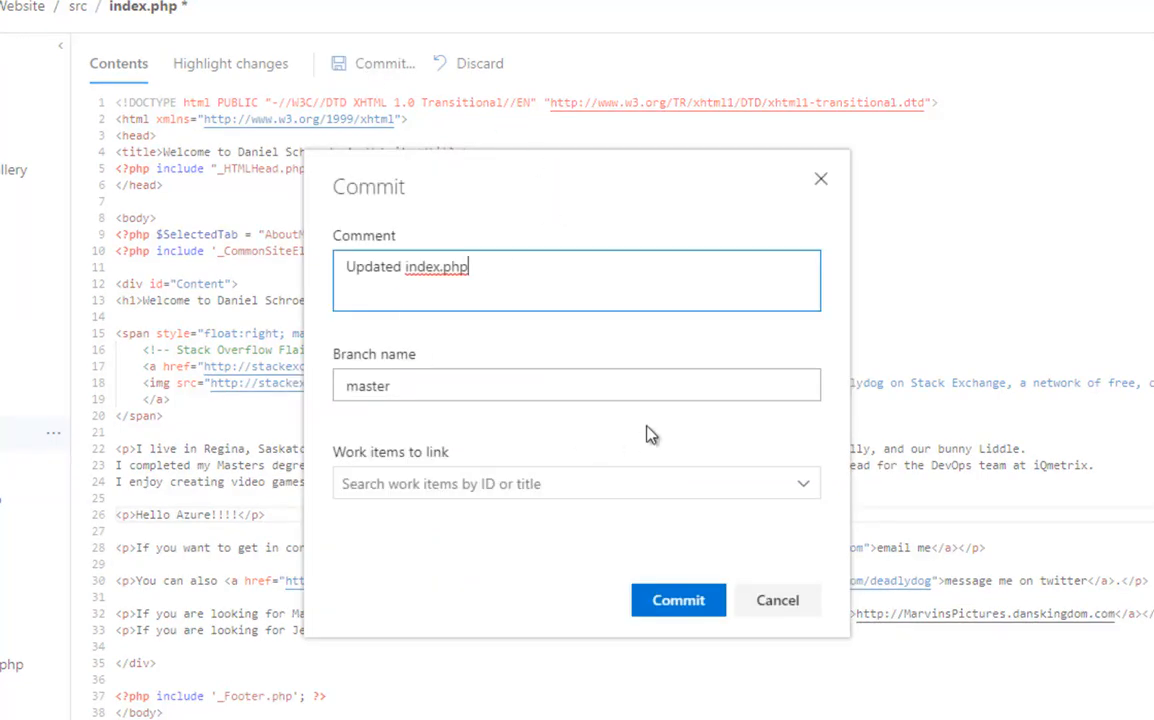
pyautogui.click(682, 604)
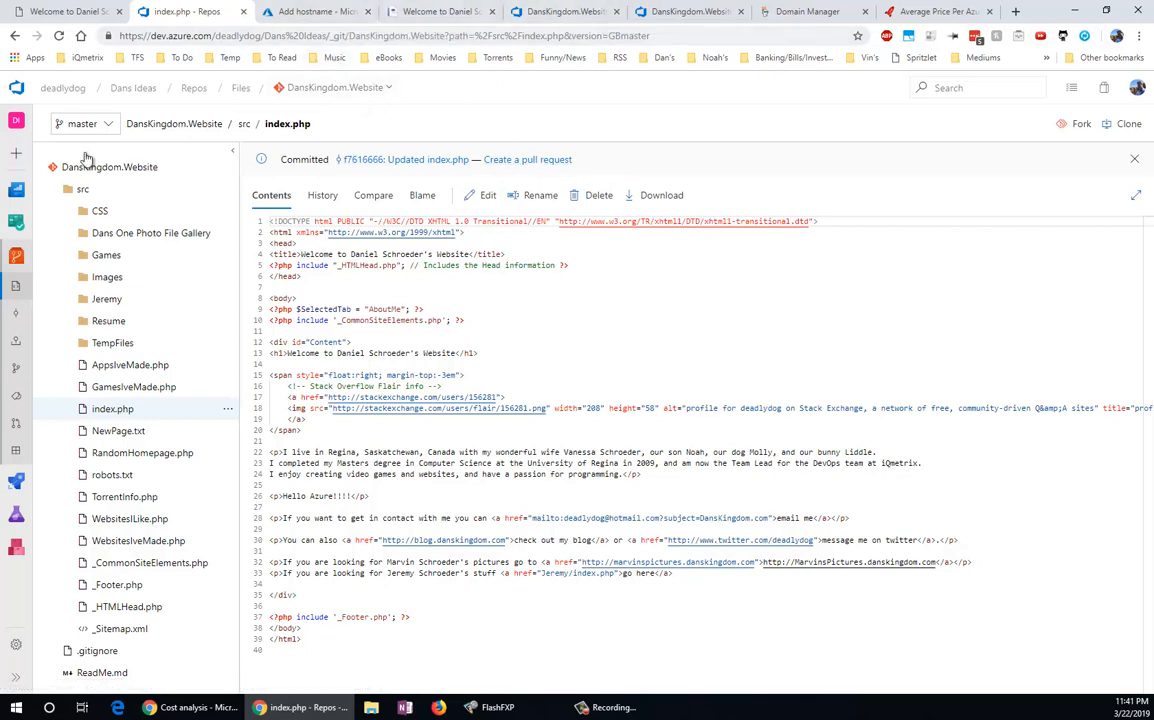
# Check the build history of the DansKingdom.Website pipeline in the folder view of the build pipelines
pyautogui.moveTo(20, 484)
pyautogui.click(75, 506)
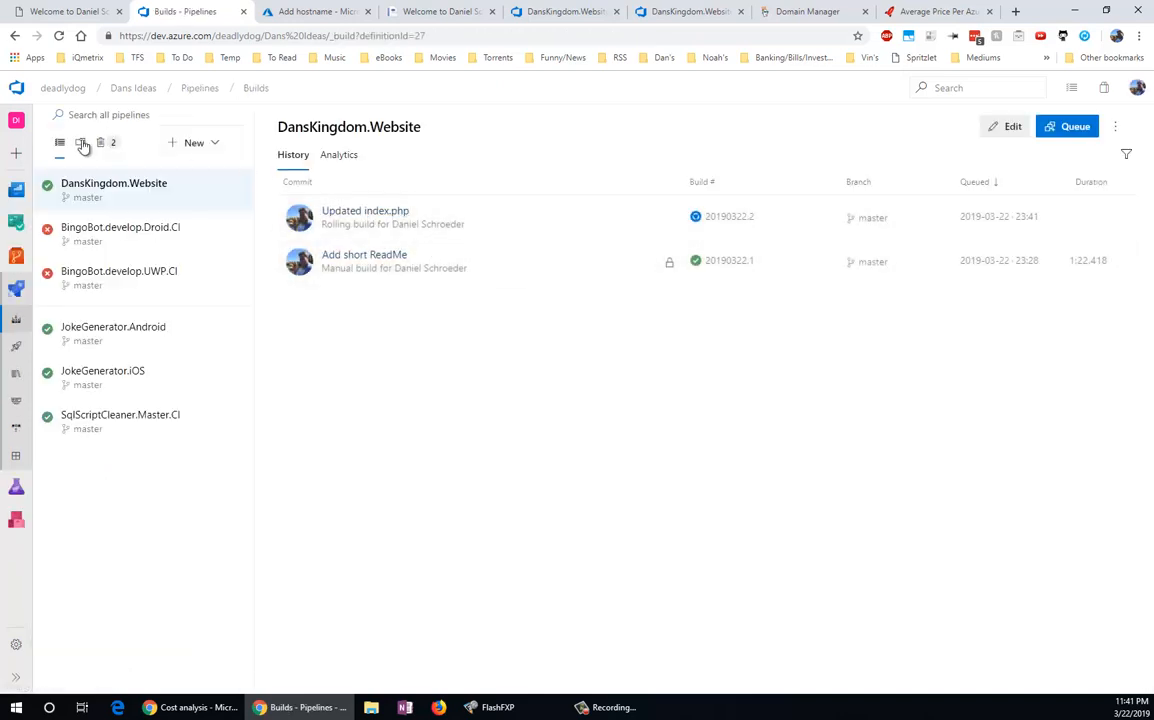
pyautogui.click(81, 143)
pyautogui.click(125, 296)
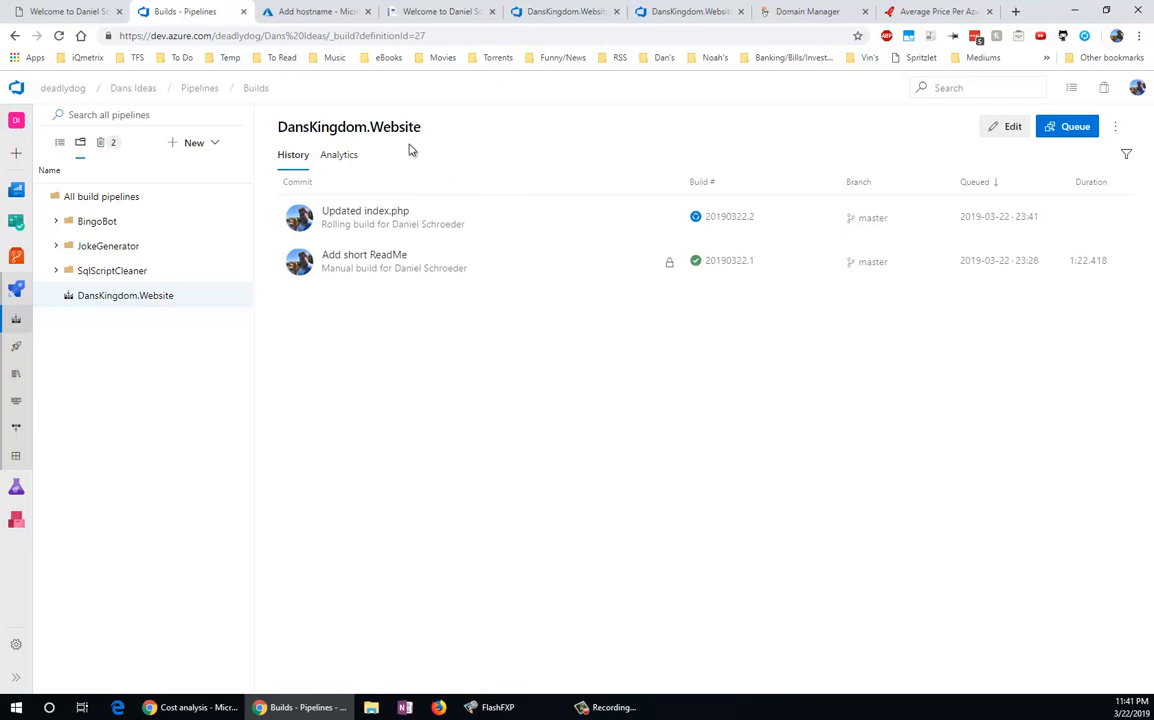
# Check the hostnames assigned to DansKingdomWebsite on its Custom domains page in the Azure portal
pyautogui.click(284, 11)
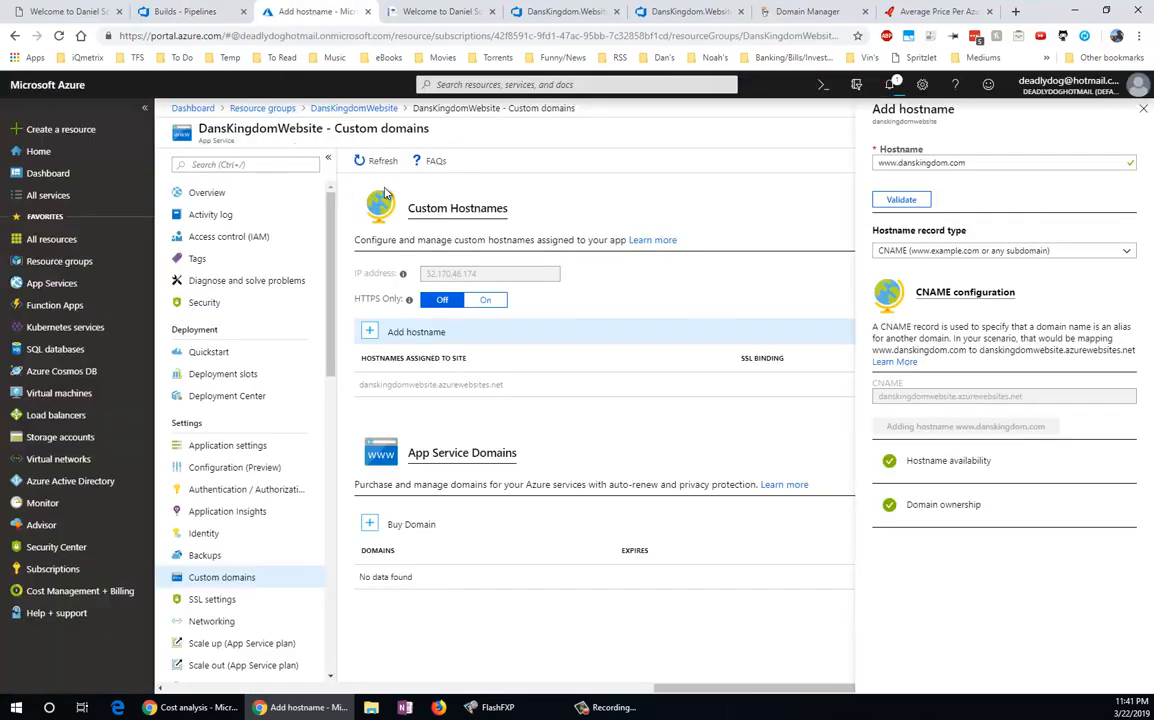
pyautogui.click(80, 11)
pyautogui.click(300, 36)
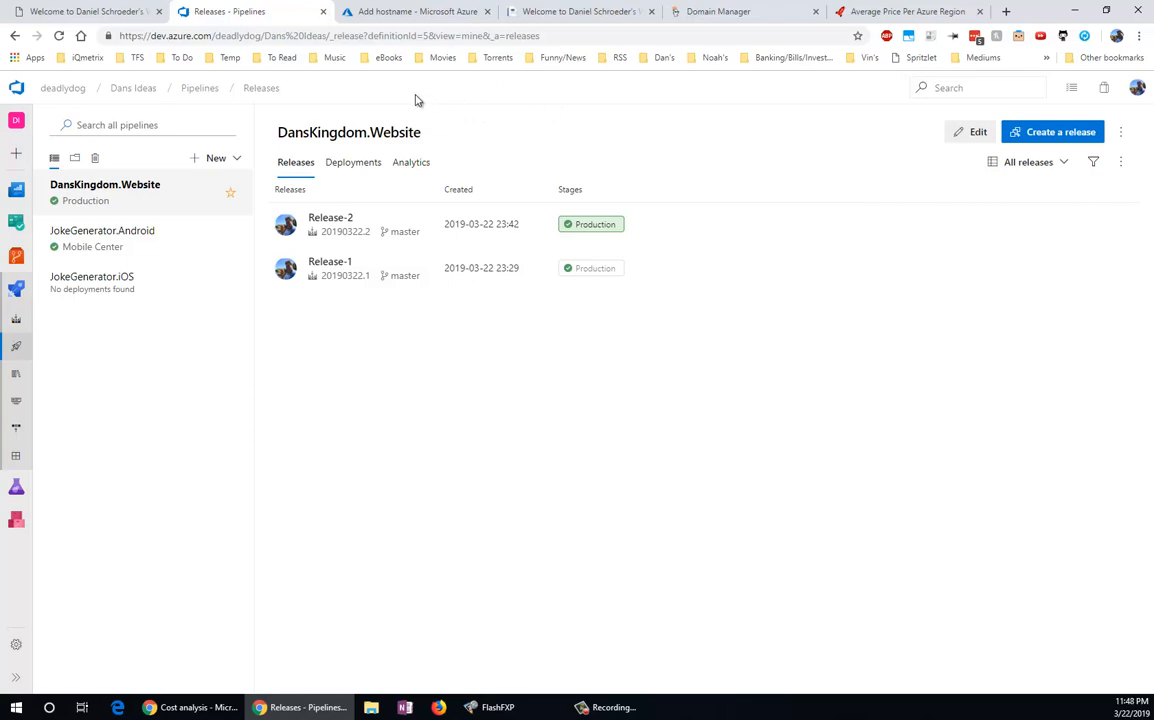
pyautogui.click(388, 14)
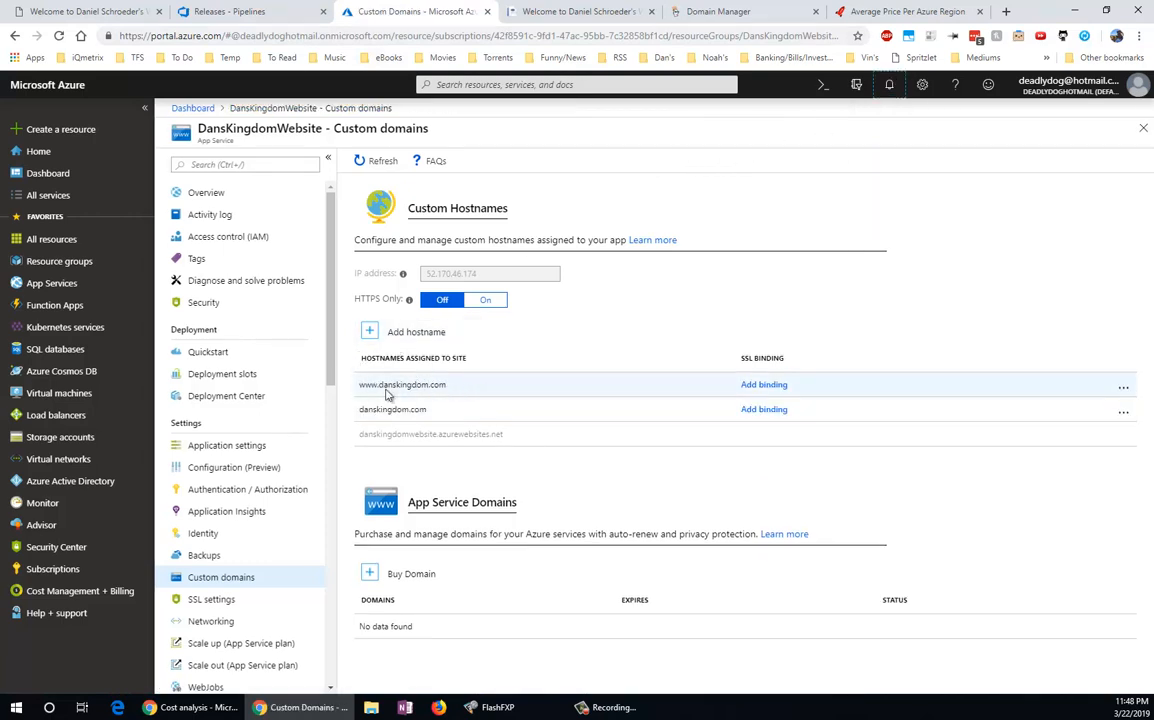
# Reload danskingdom.com and look for the Hello Azure!!!! paragraph on the live home page
pyautogui.click(75, 12)
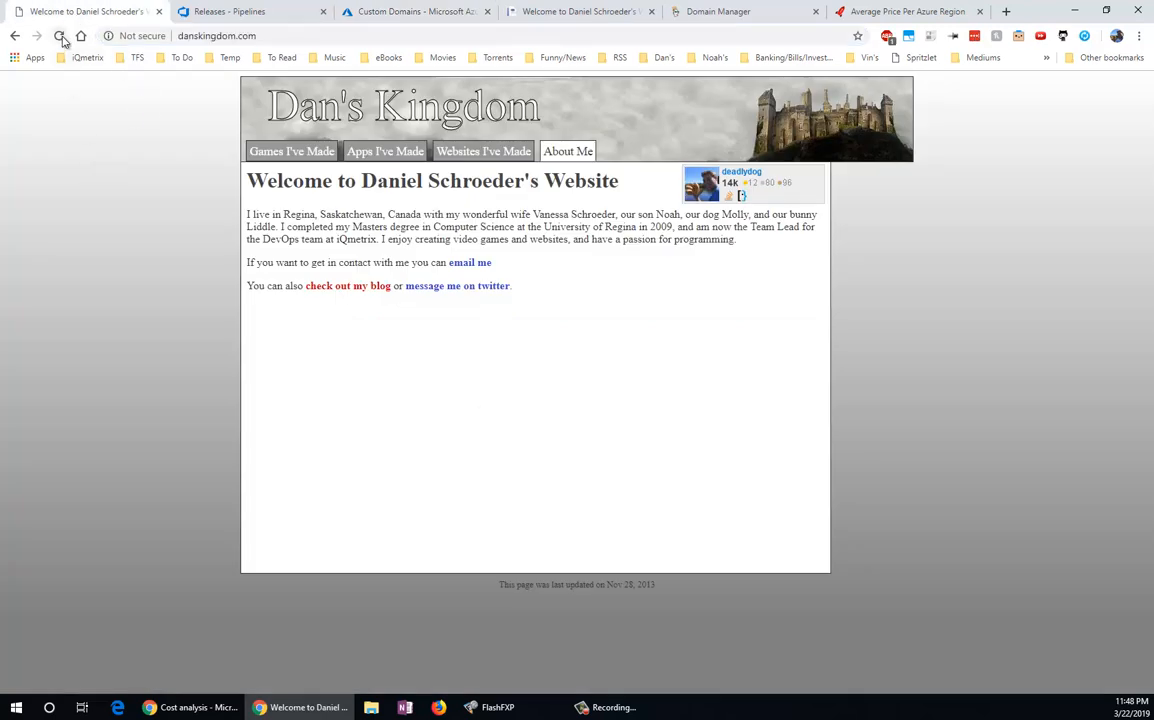
pyautogui.click(59, 36)
pyautogui.click(59, 36)
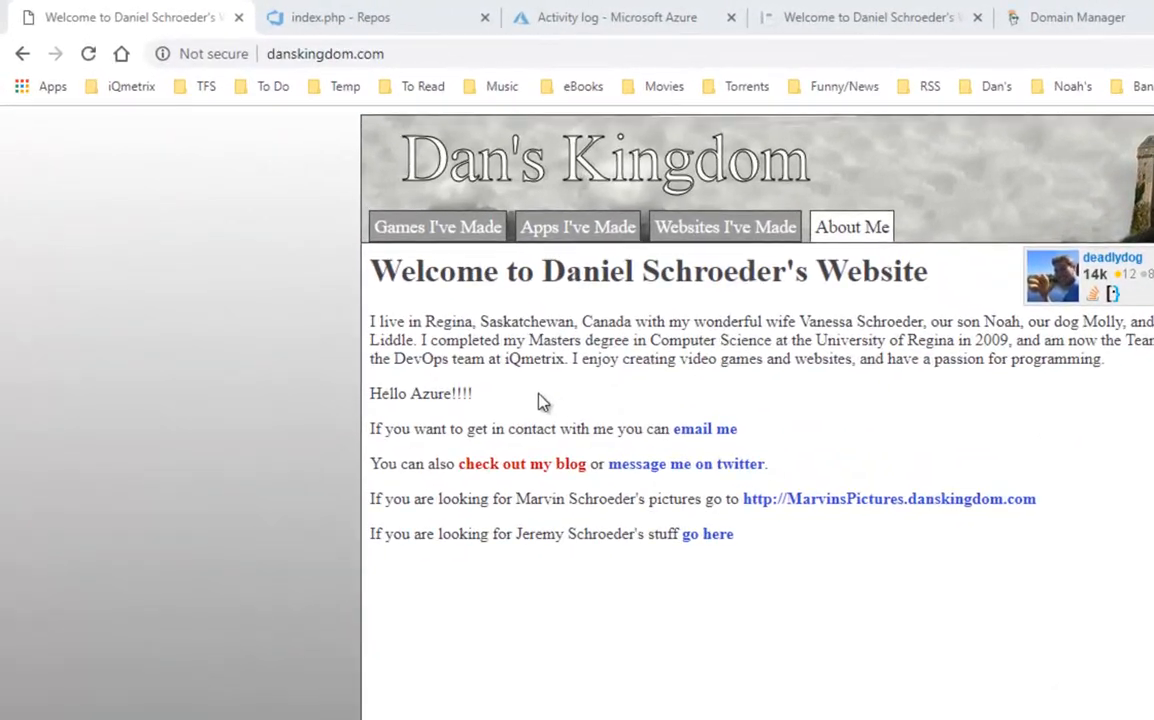
pyautogui.moveTo(474, 395); pyautogui.dragTo(368, 395)
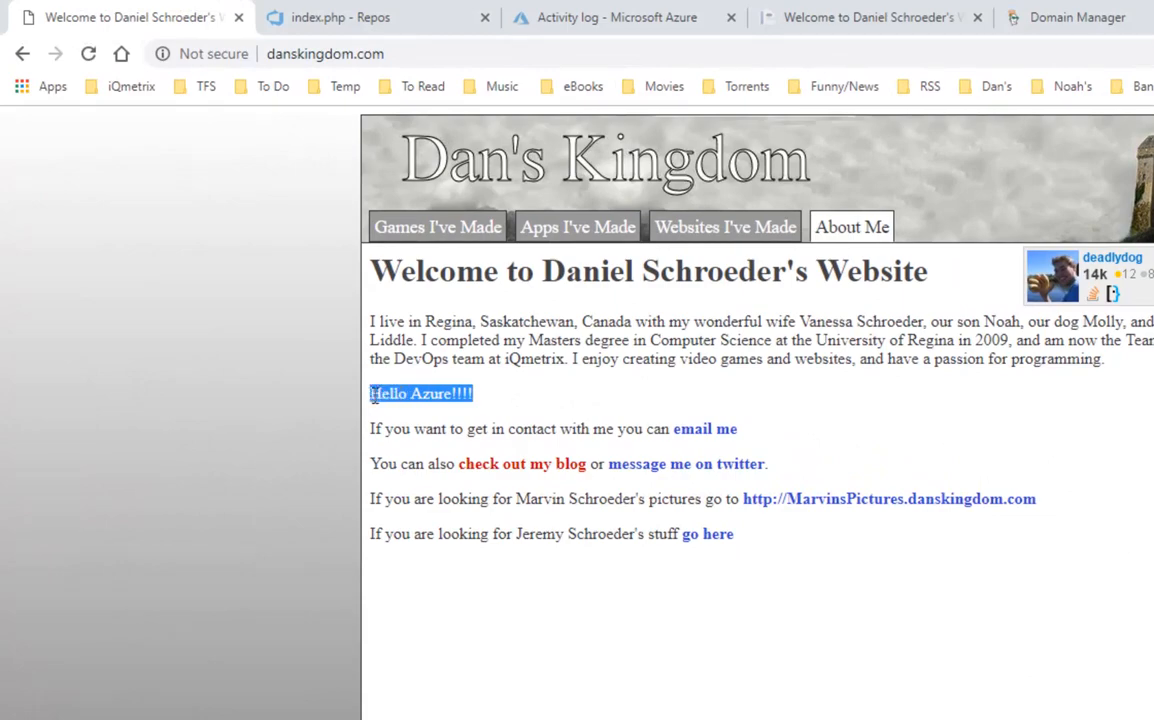
pyautogui.click(485, 405)
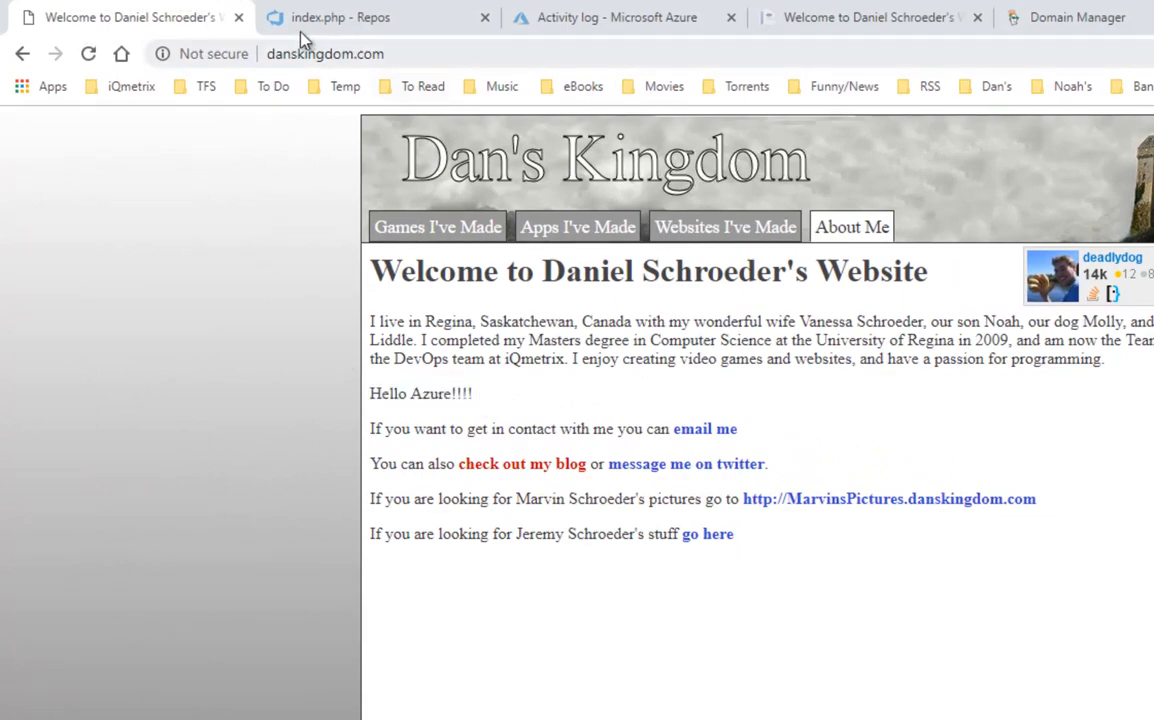